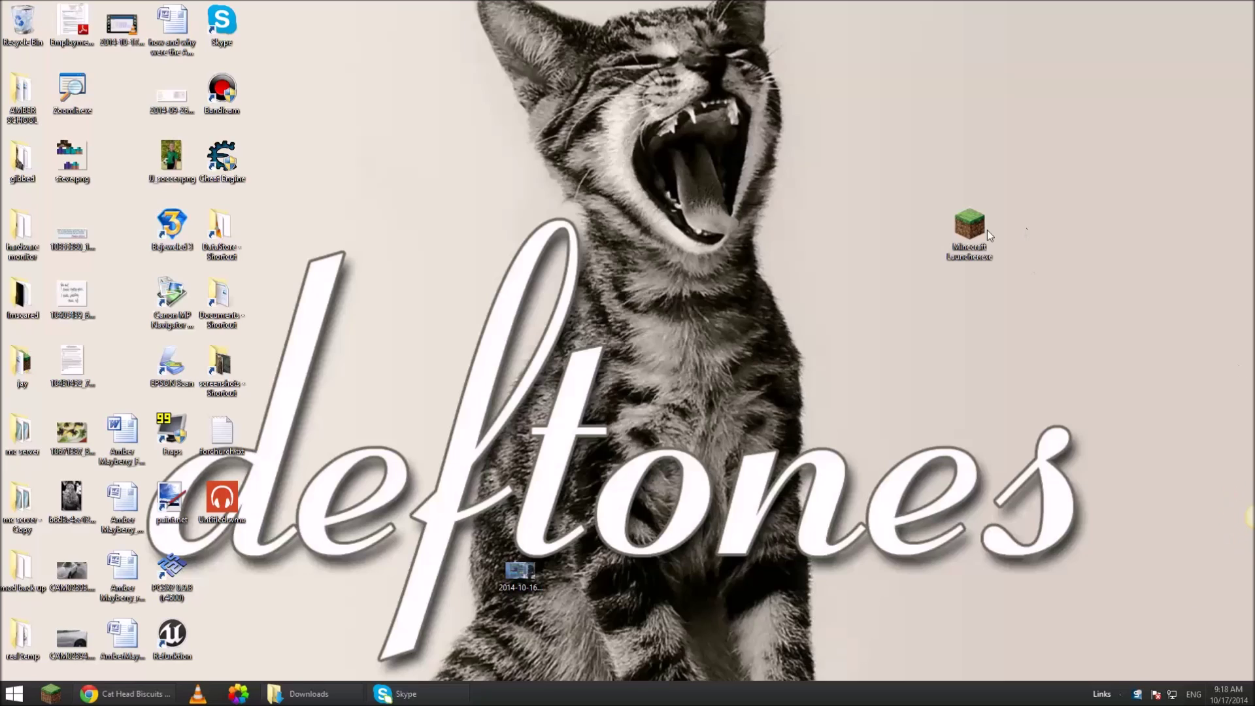
- Run the Minecraft Launcher from the desktop and log in with the player's username
double_click(969, 227)
left_click(670, 363)
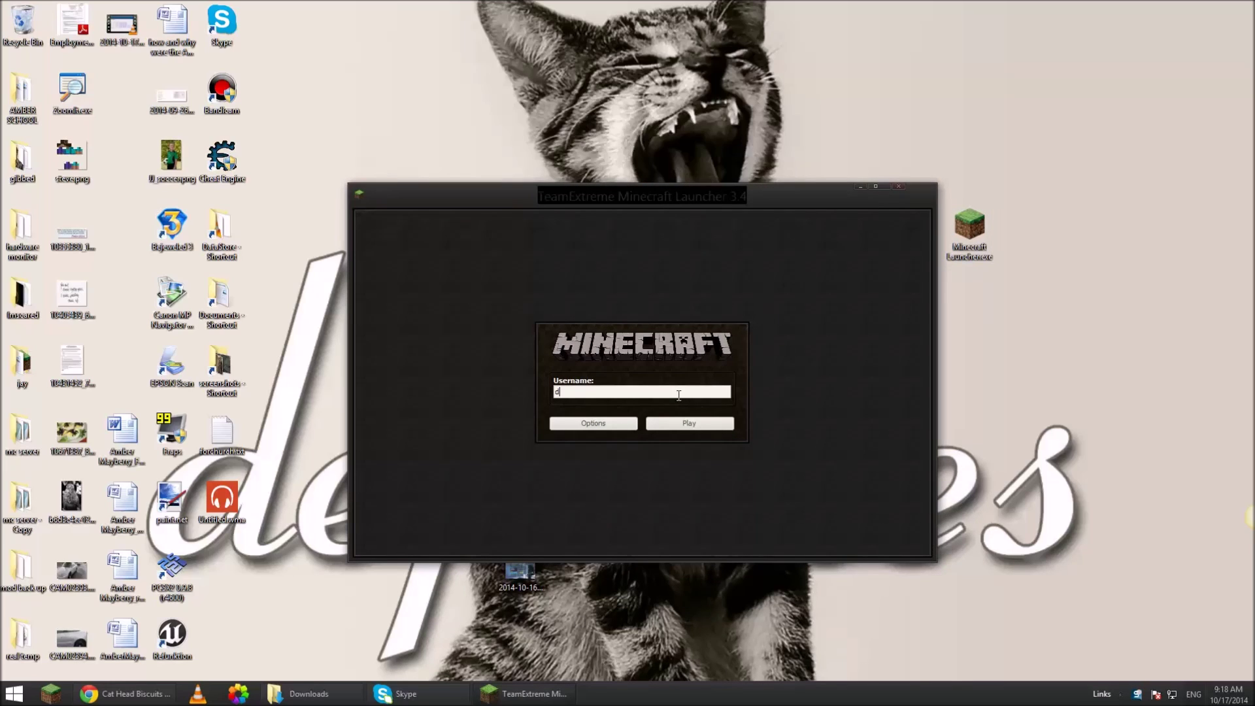
left_click(728, 424)
left_click_drag(748, 193, 715, 140)
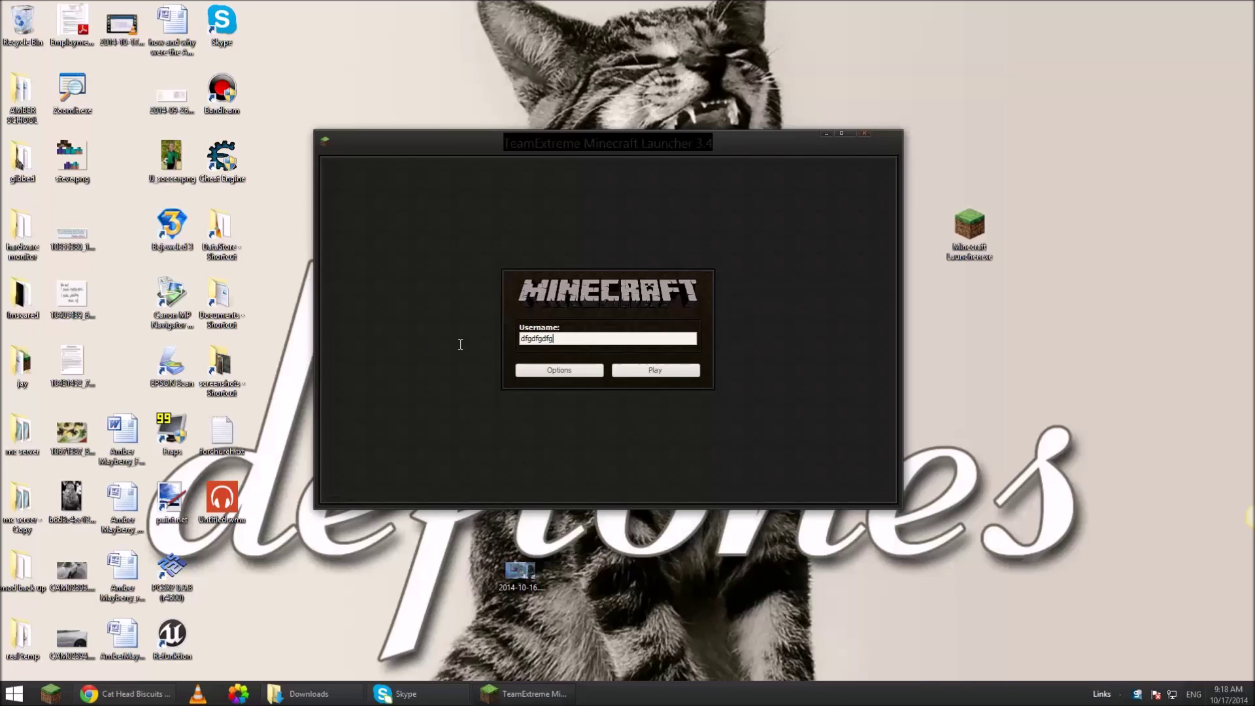
double_click(542, 339)
type("mrkirbjr")
left_click(643, 373)
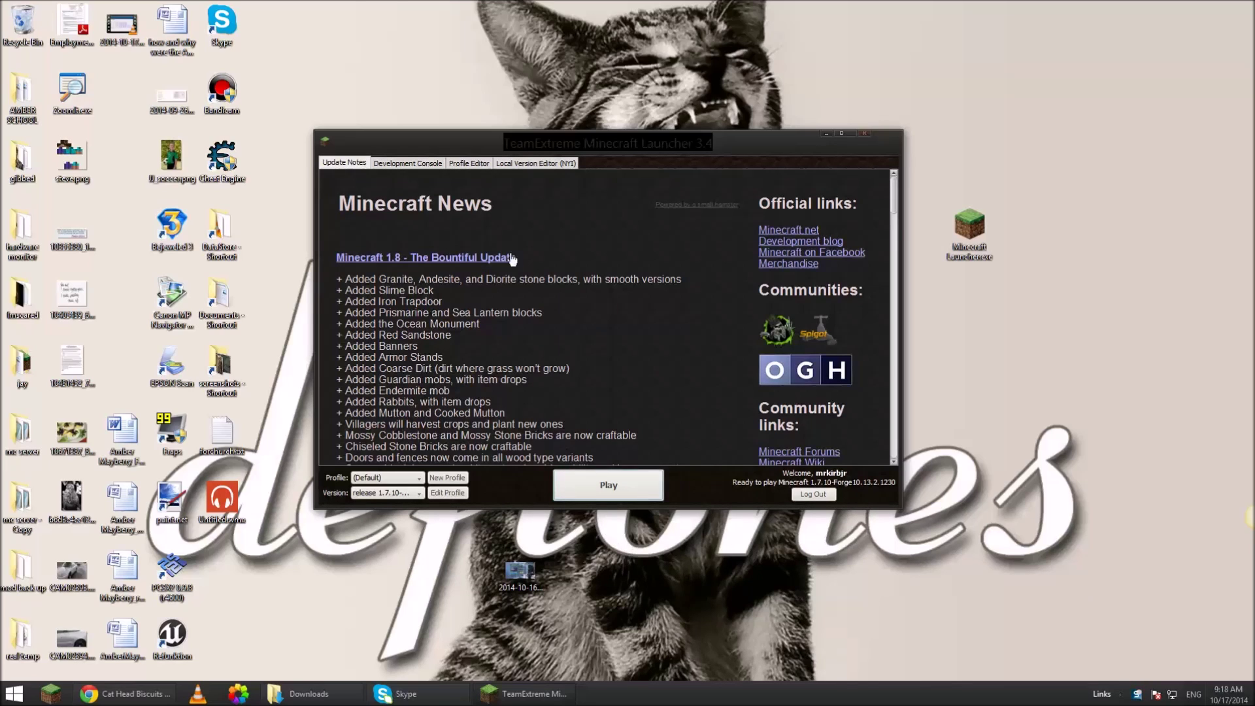
- Choose the release 1.7.10 Forge version in the launcher and start the game
left_click(409, 492)
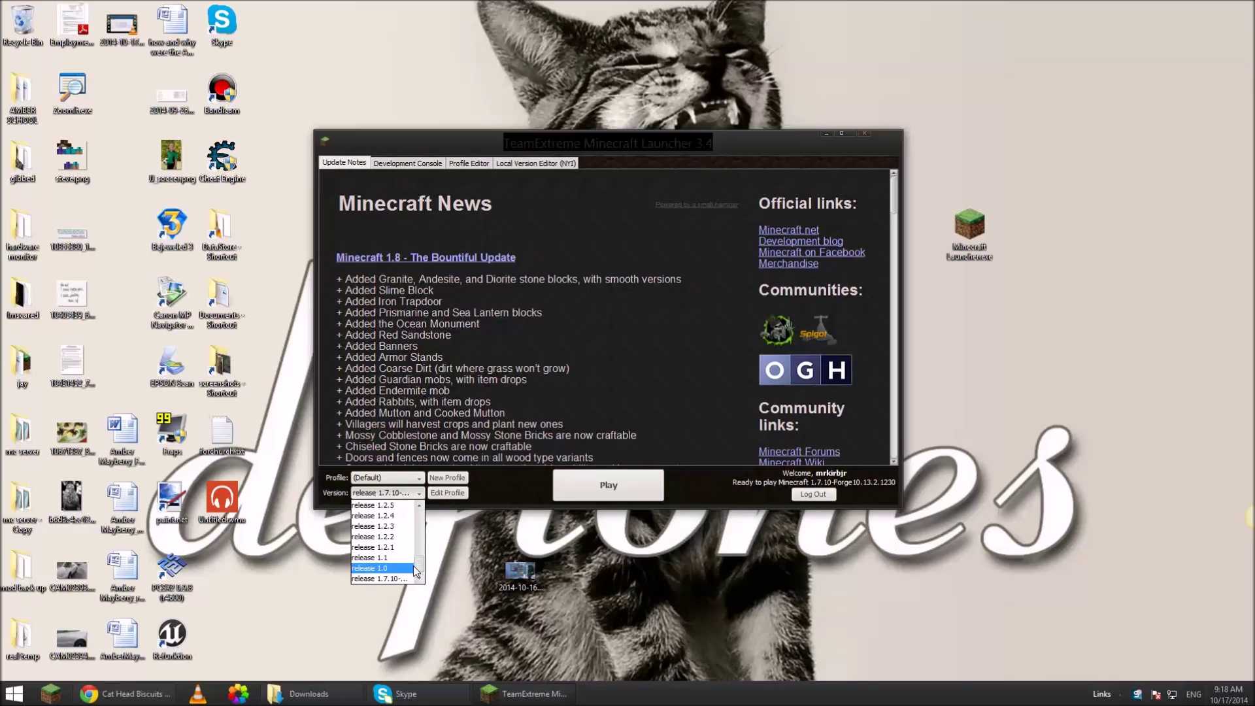
left_click_drag(420, 566, 426, 526)
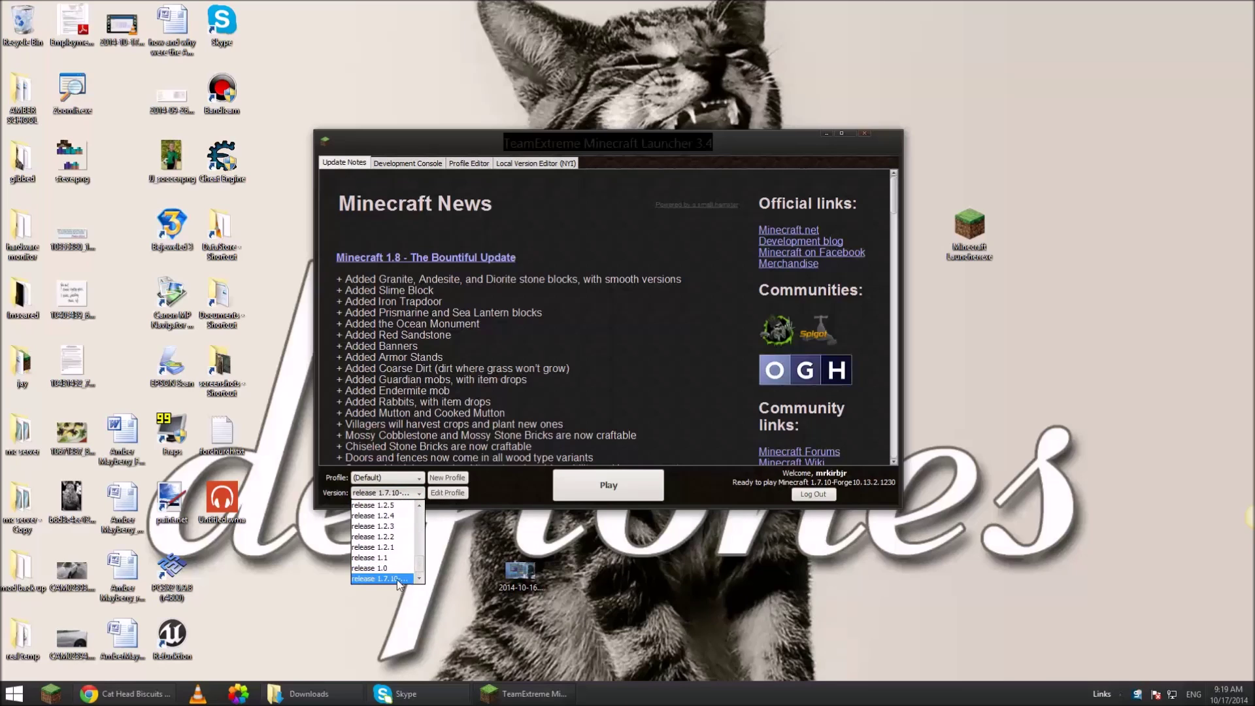
left_click(395, 580)
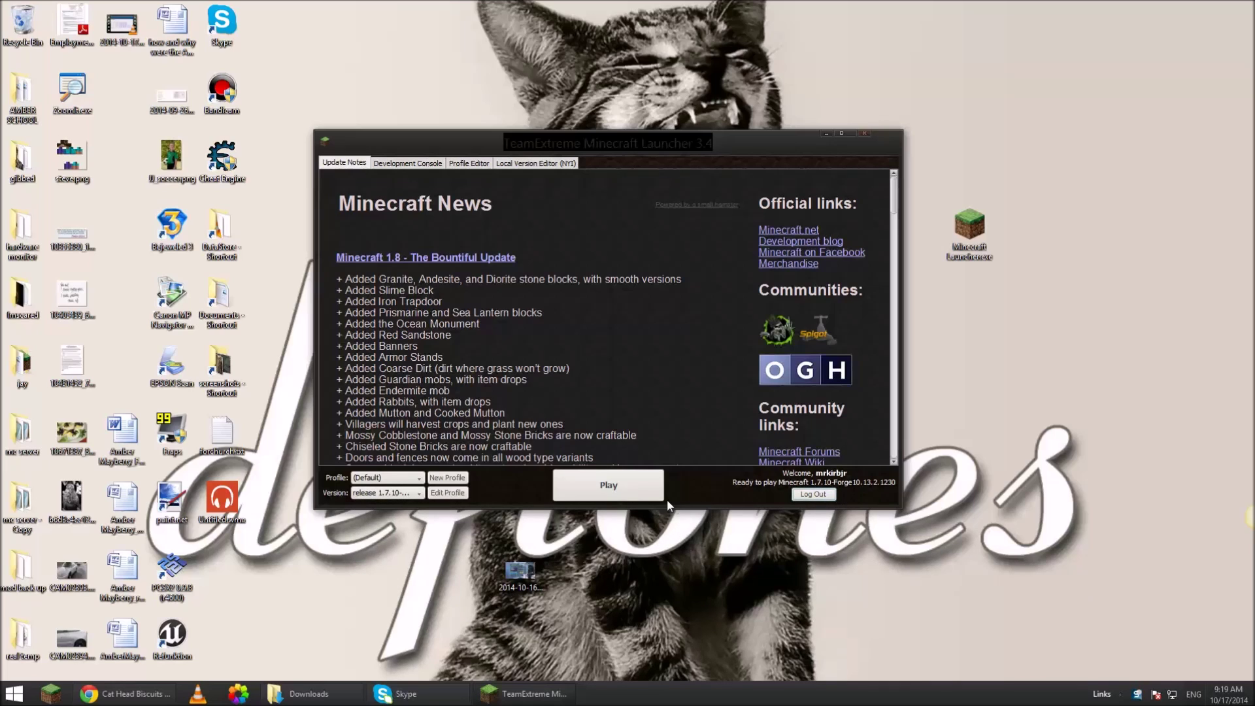
left_click(612, 482)
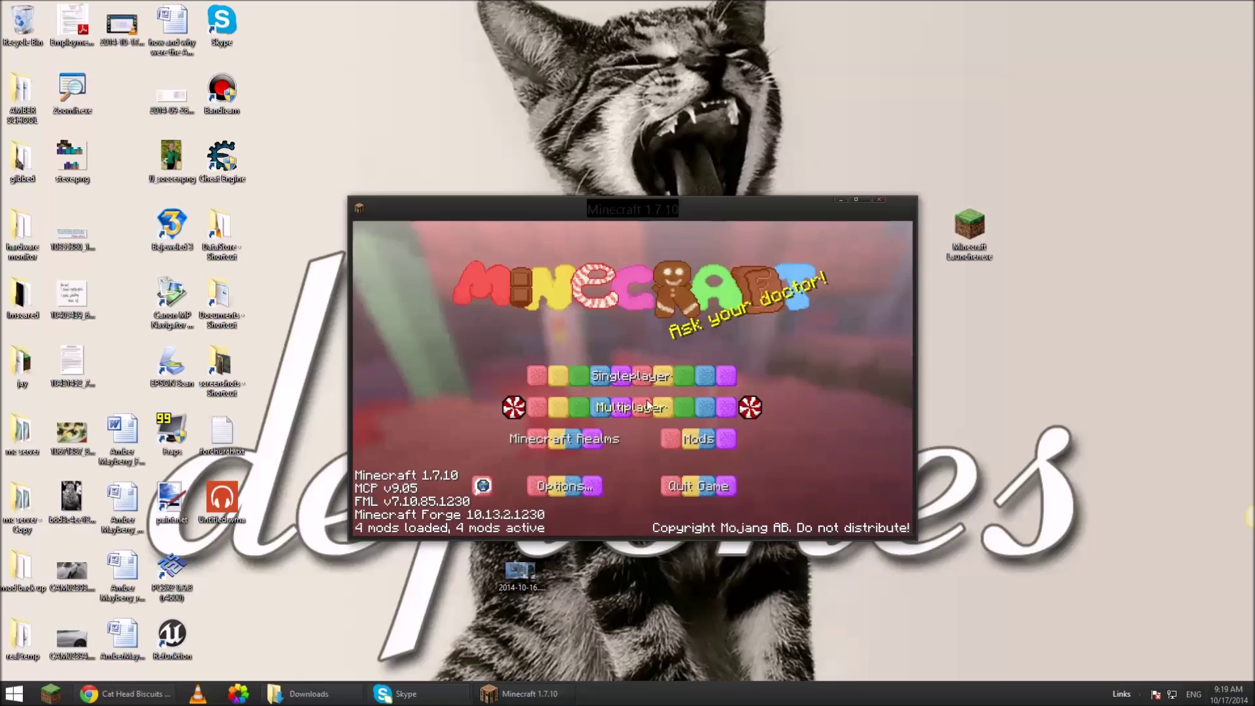
- Open the resource pack folder from the game's resource pack options and close Minecraft
left_click(580, 489)
left_click(557, 466)
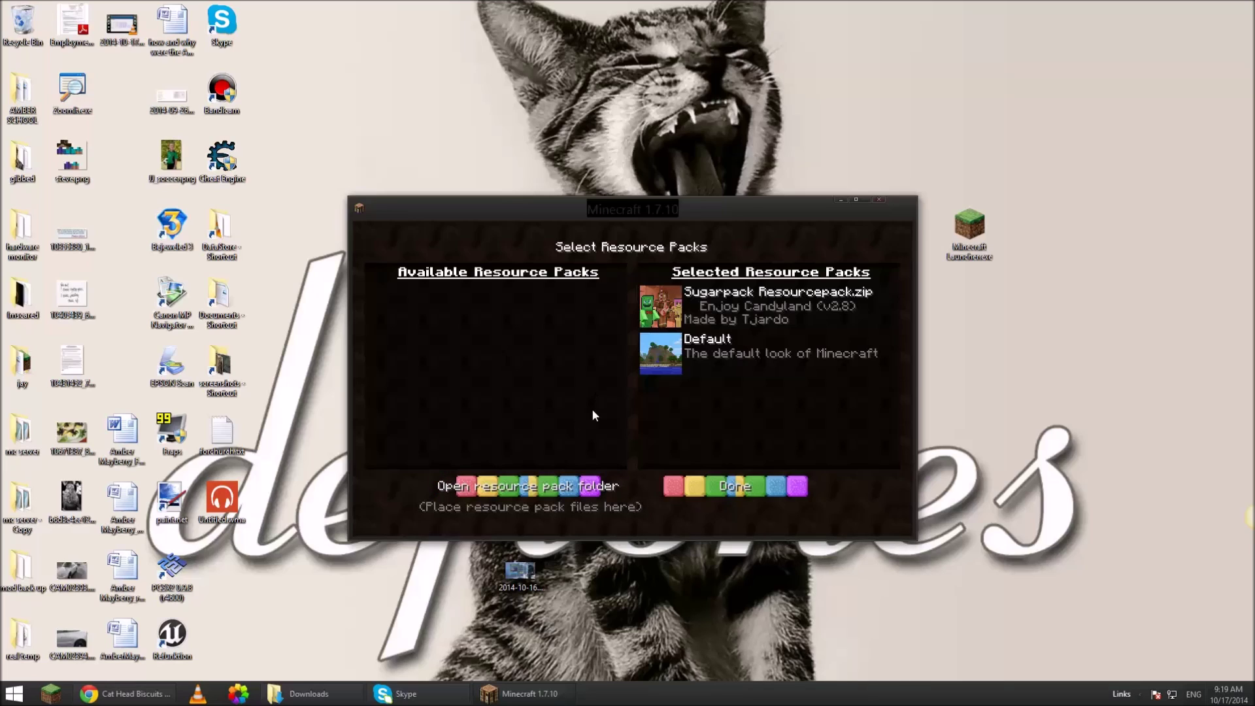
left_click(485, 486)
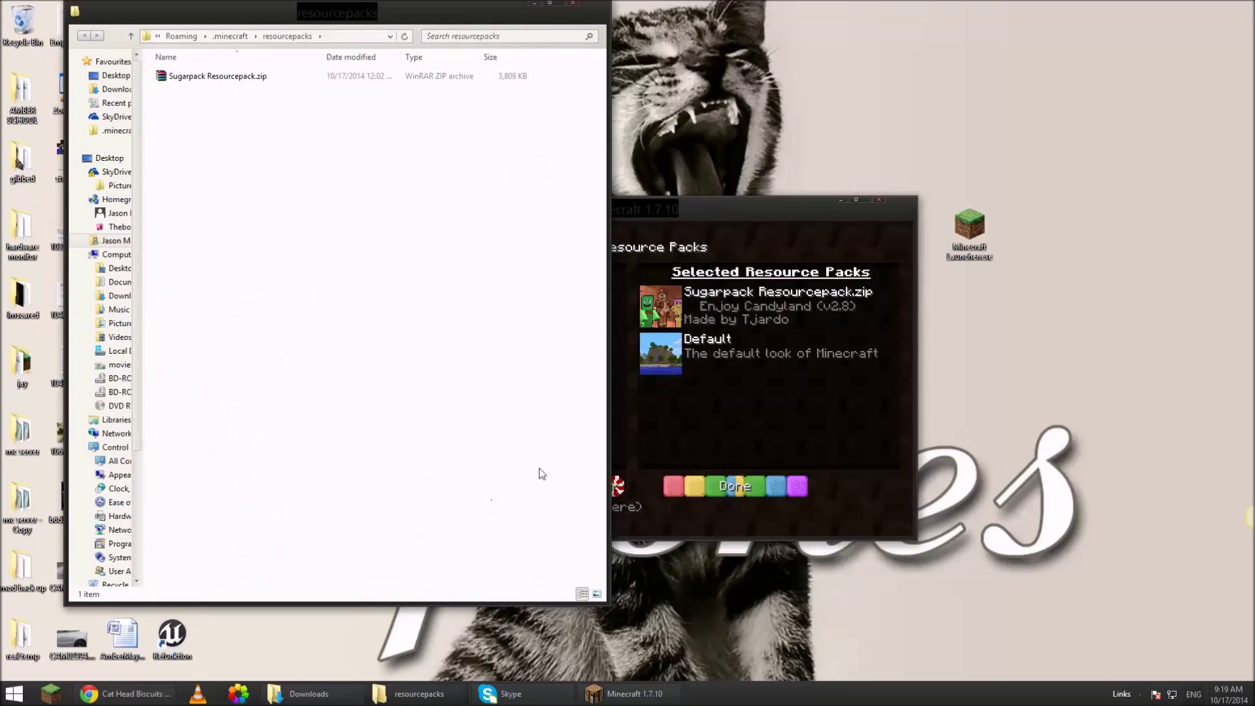
left_click(877, 202)
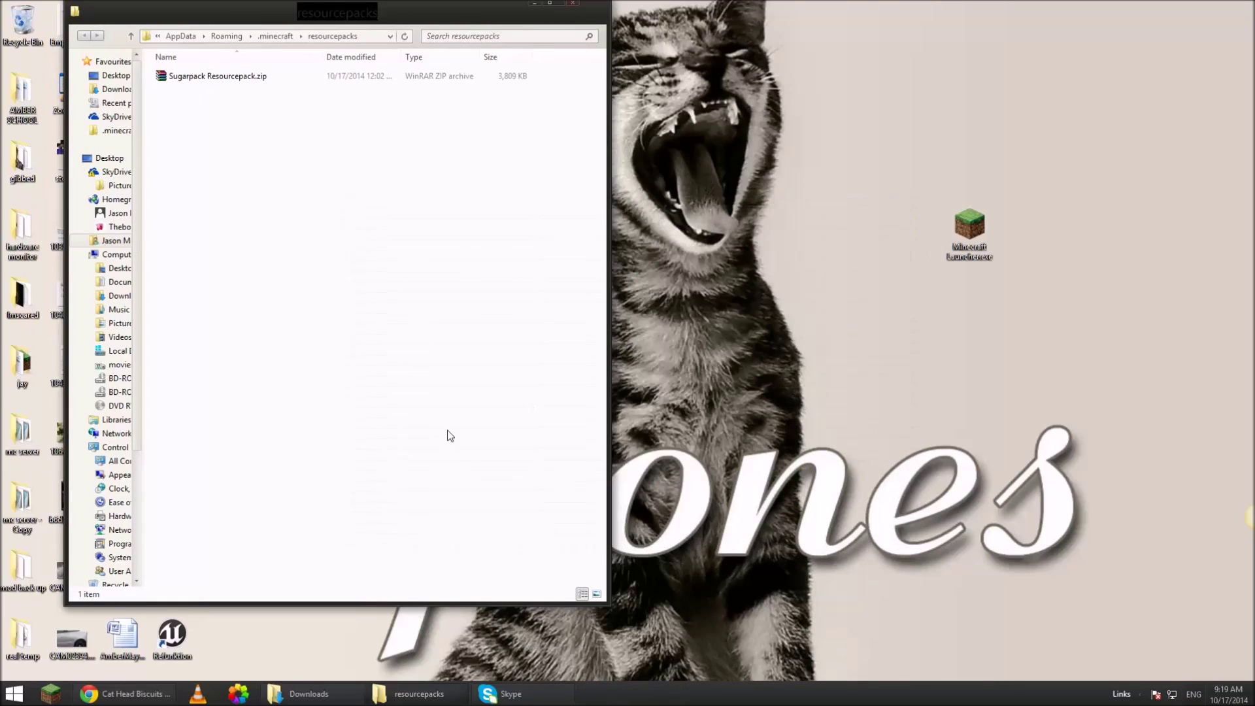
- Switch to Chrome and search Google for "resource packs" in a new tab
left_click(131, 693)
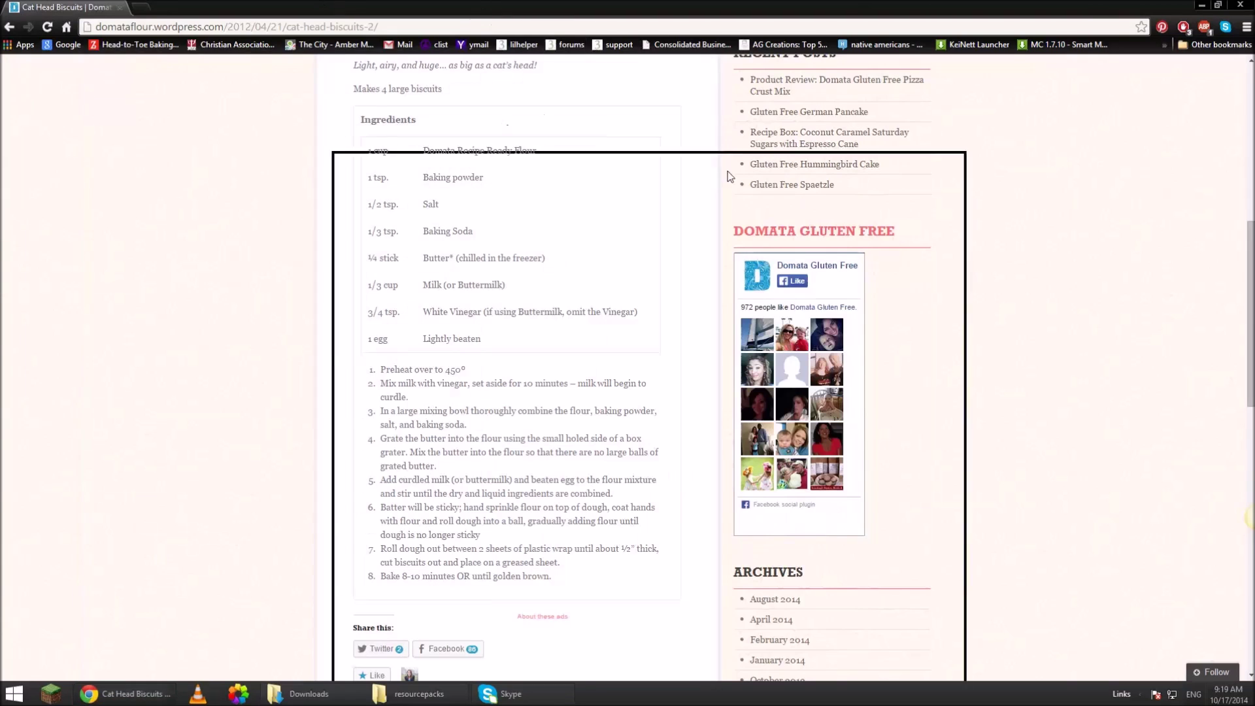
left_click_drag(124, 6, 554, 183)
left_click(575, 186)
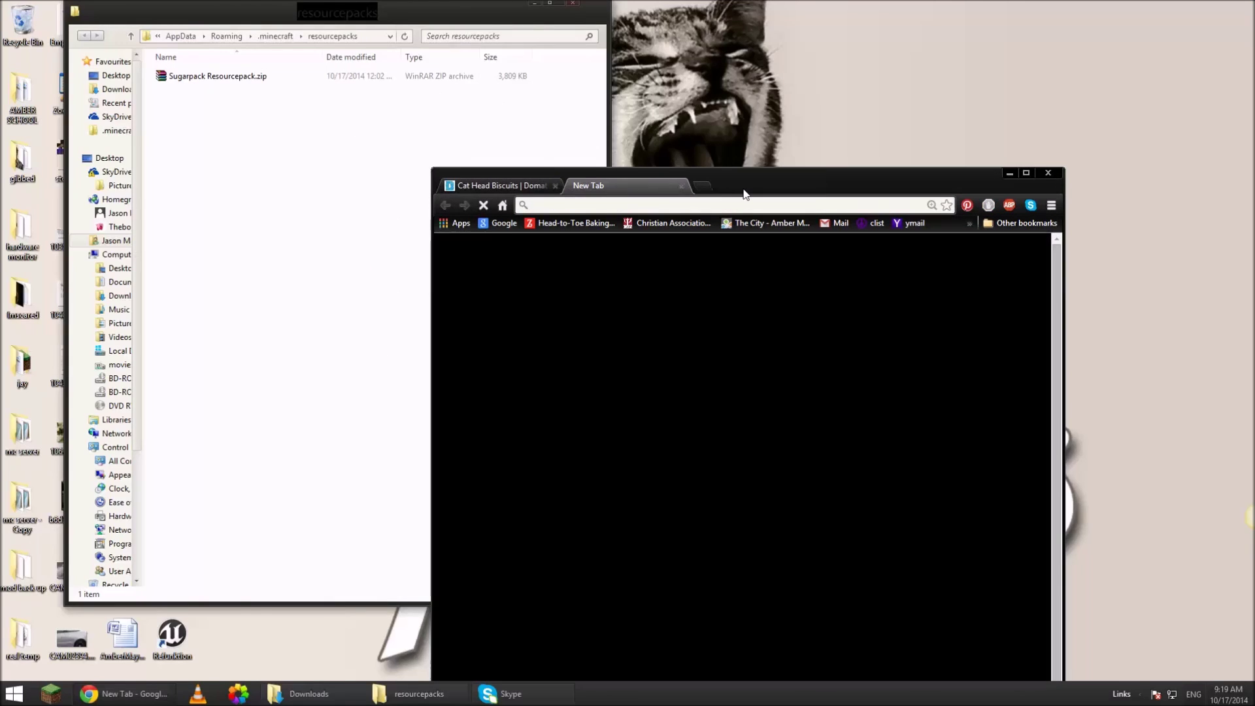
double_click(745, 194)
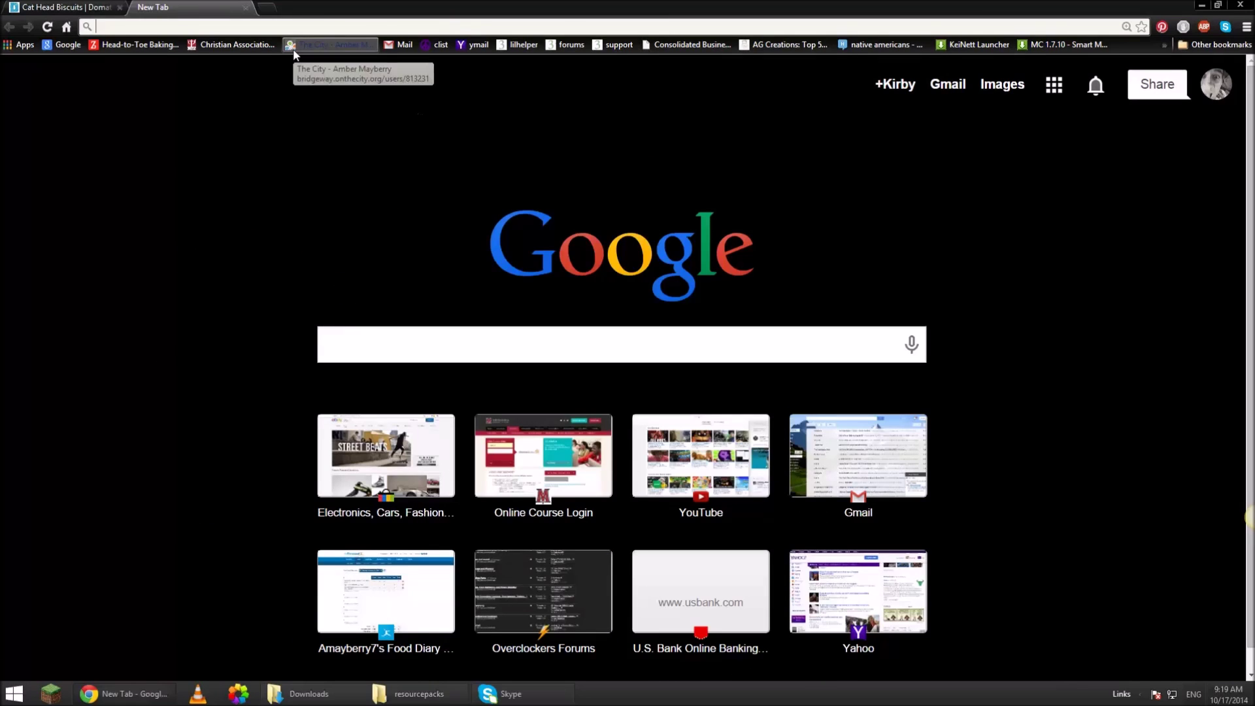
type("resource ")
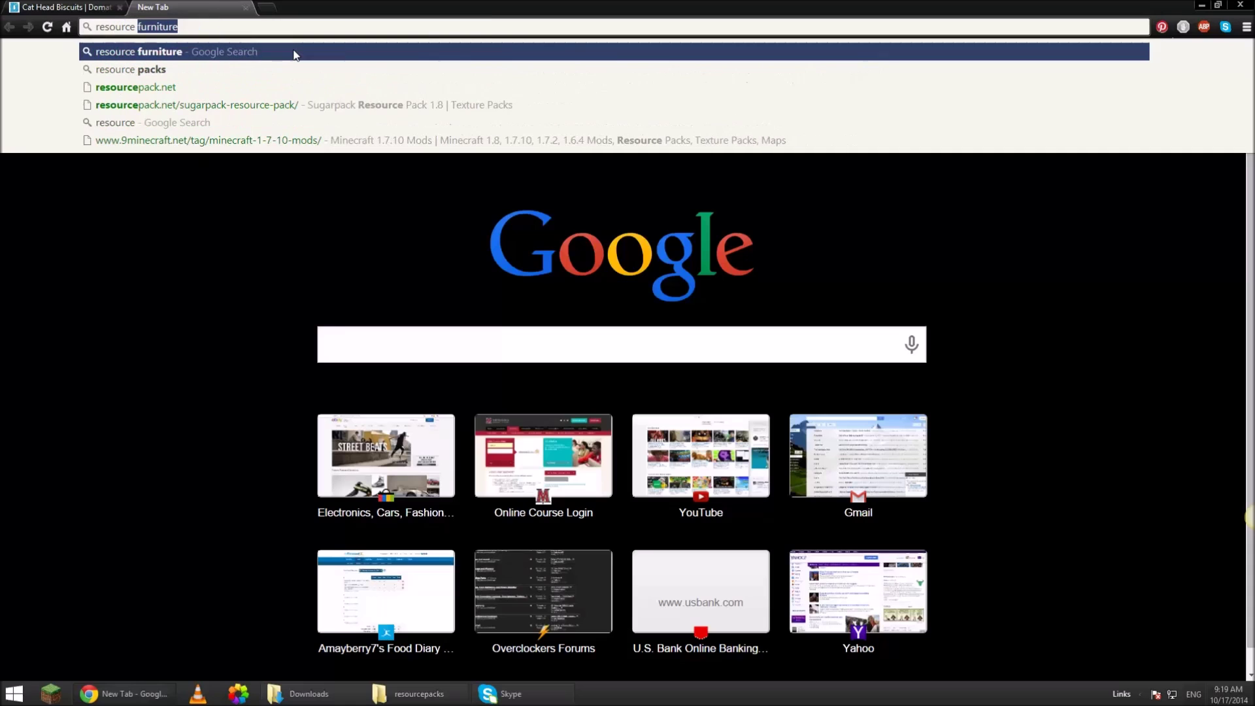
type("packs")
key("Return")
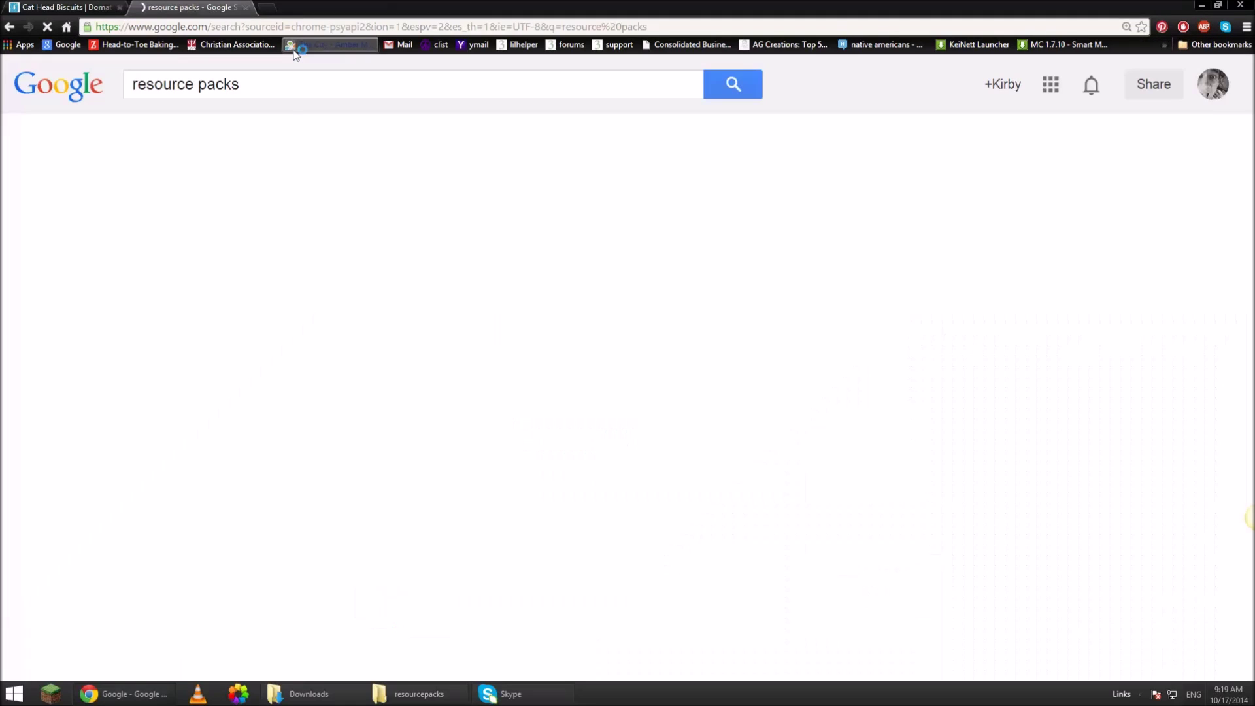
- Go to resourcepack.net, open the Flatly resource pack page and download Flat.zip
left_click(314, 234)
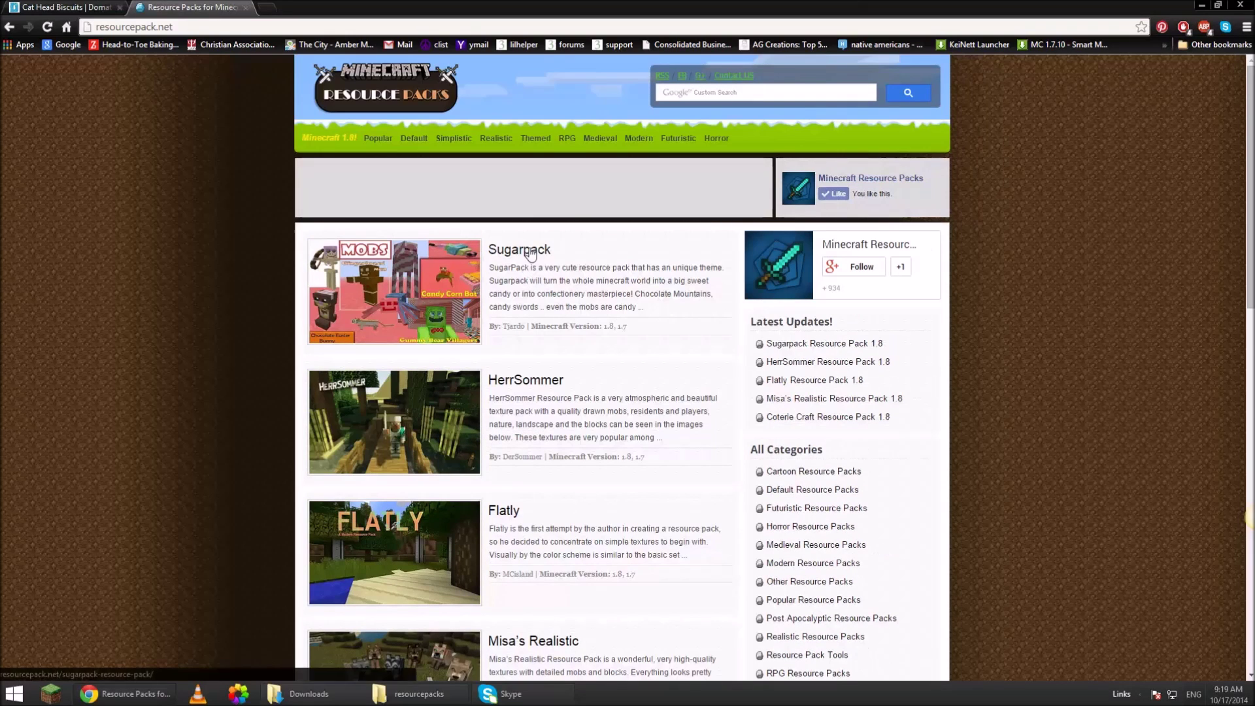
scroll(548, 300, "down", 3)
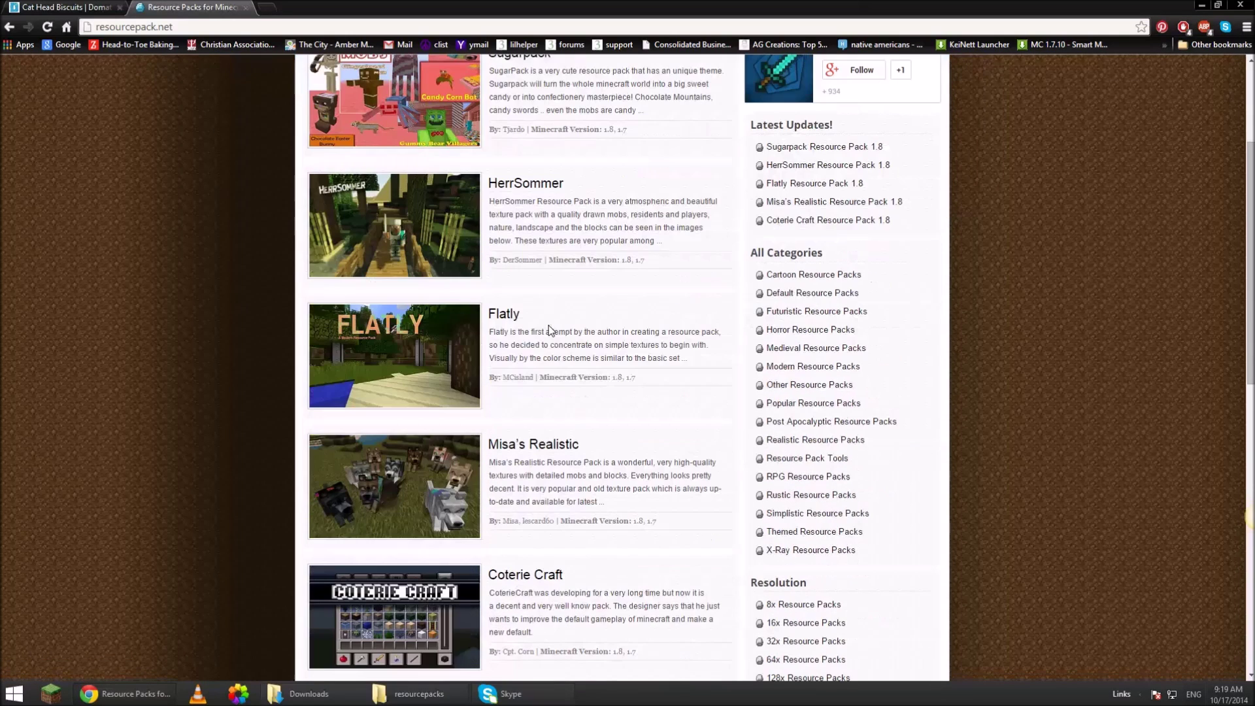
left_click(496, 318)
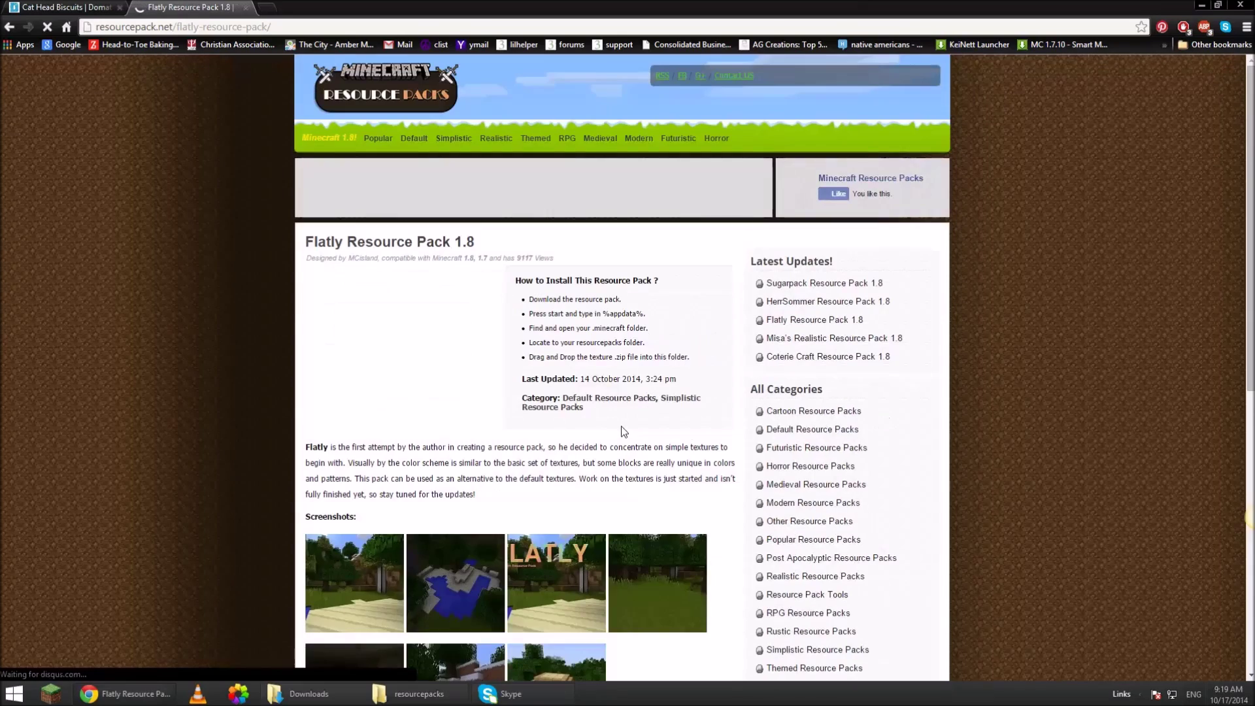
scroll(617, 431, "down", 5)
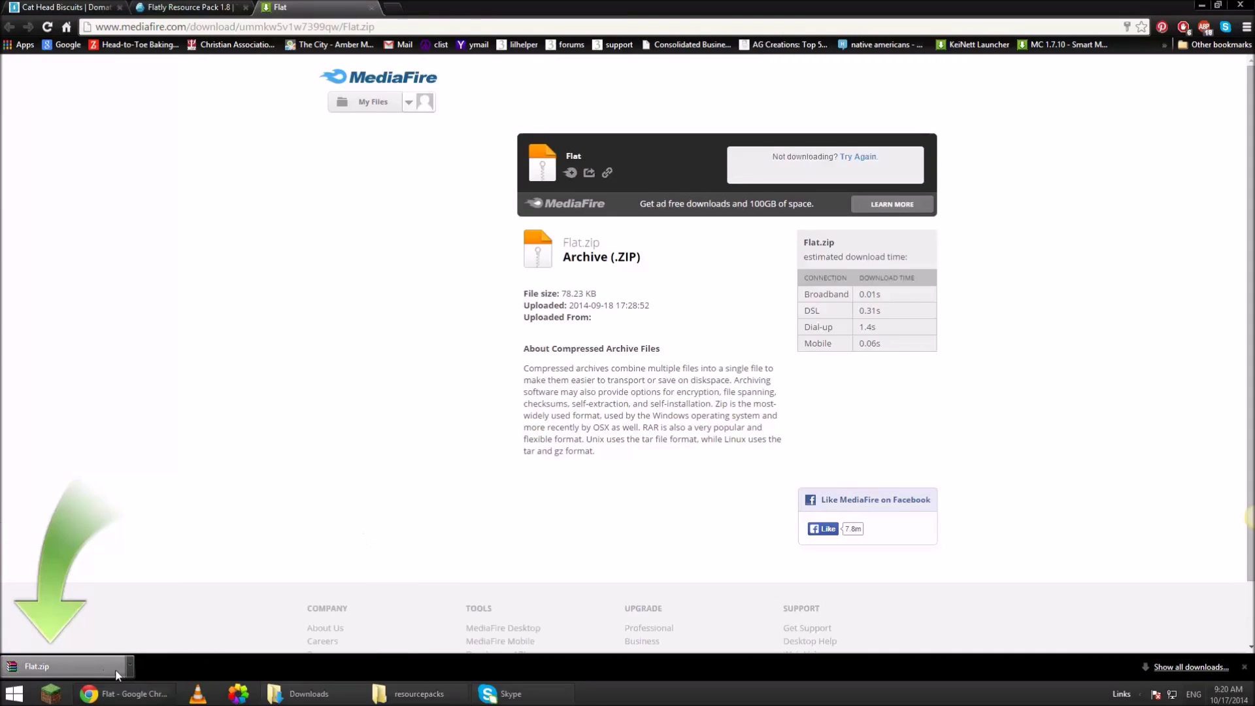
- Show the downloaded Flat.zip in its folder and copy it into Minecraft's resourcepacks folder
left_click(132, 669)
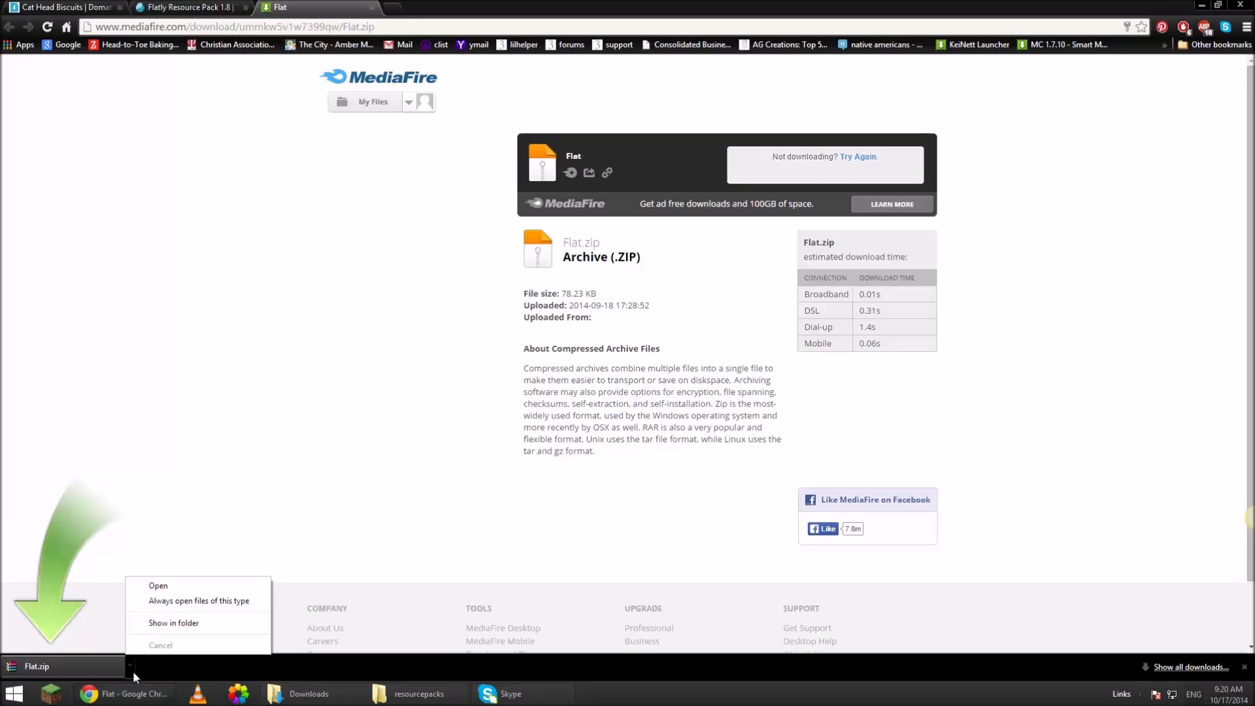
left_click(160, 623)
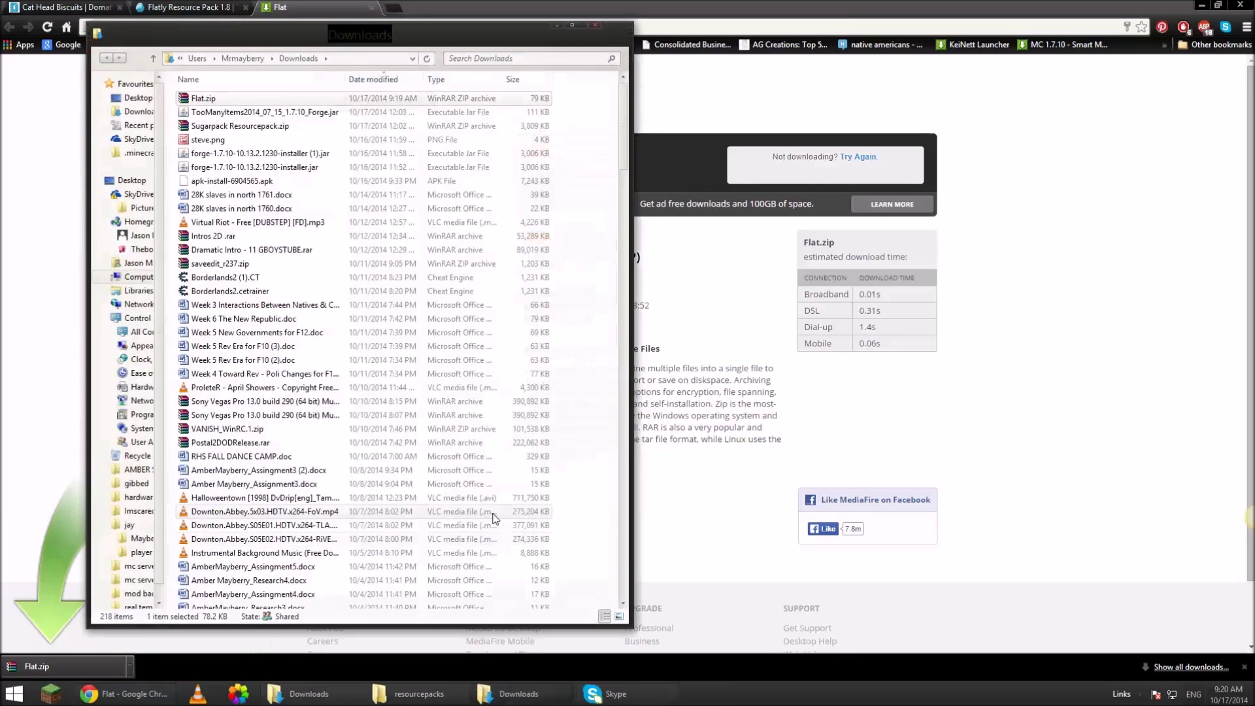
right_click(206, 98)
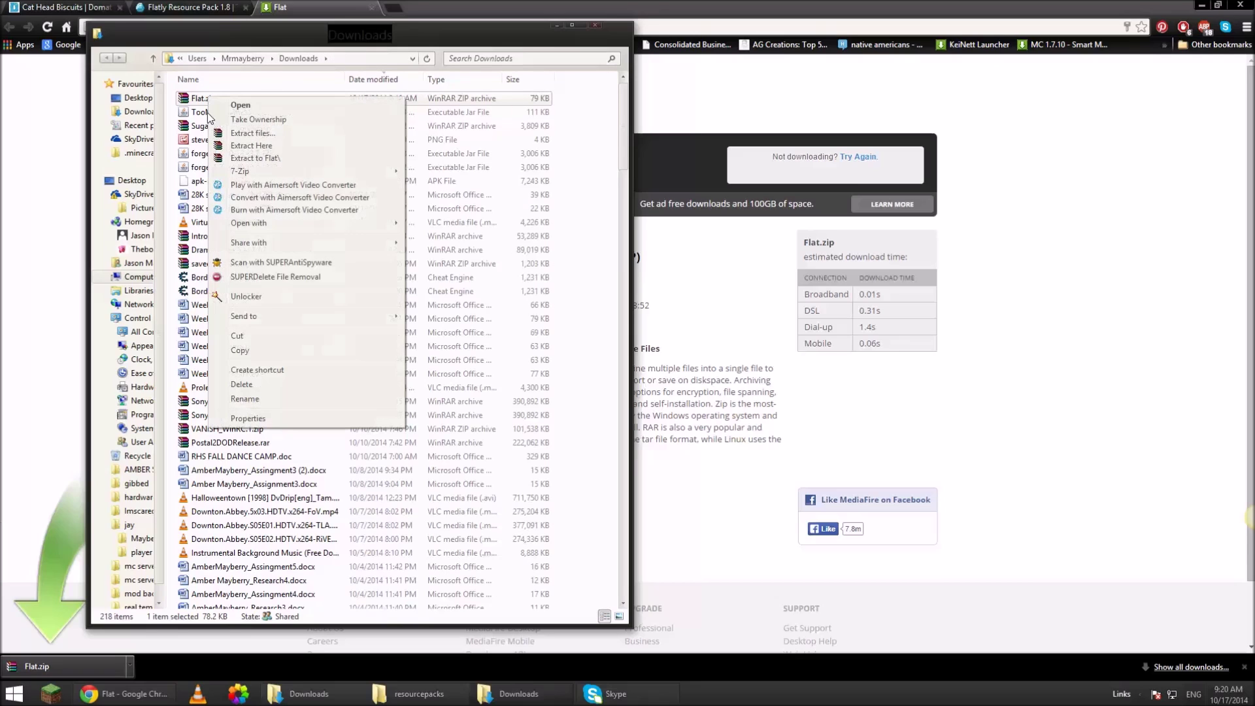
left_click(240, 350)
left_click(479, 693)
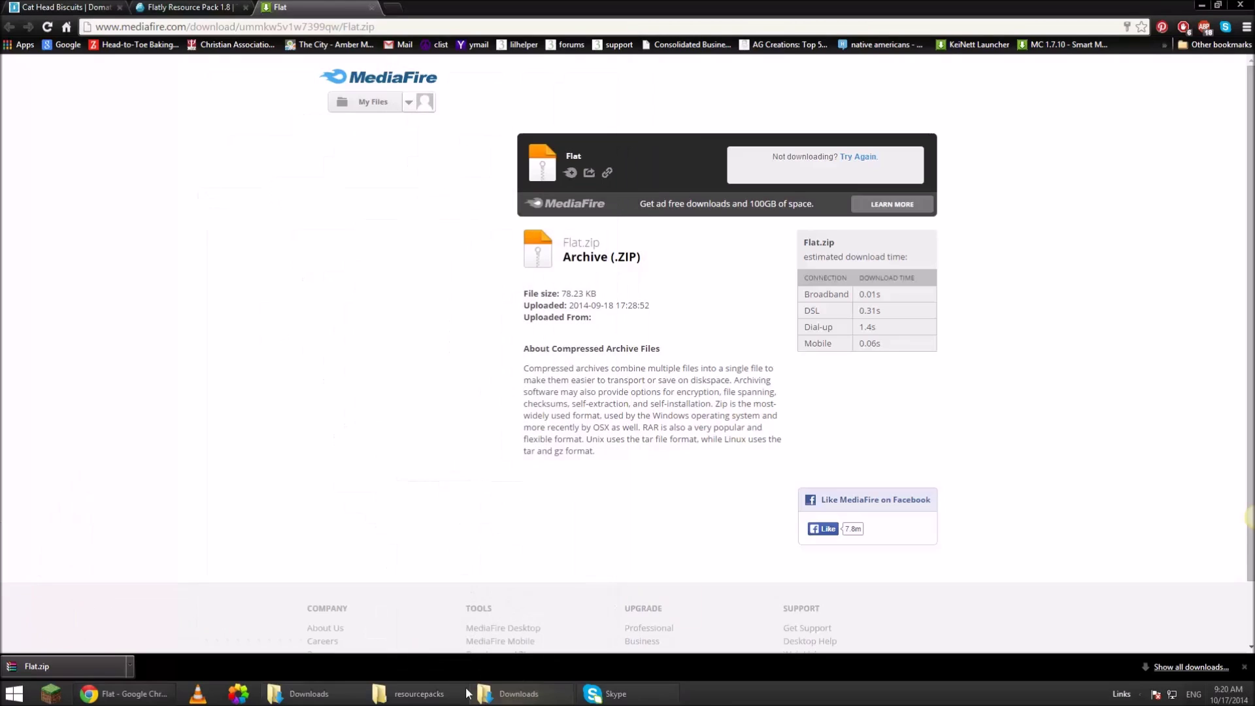
left_click(418, 693)
right_click(248, 161)
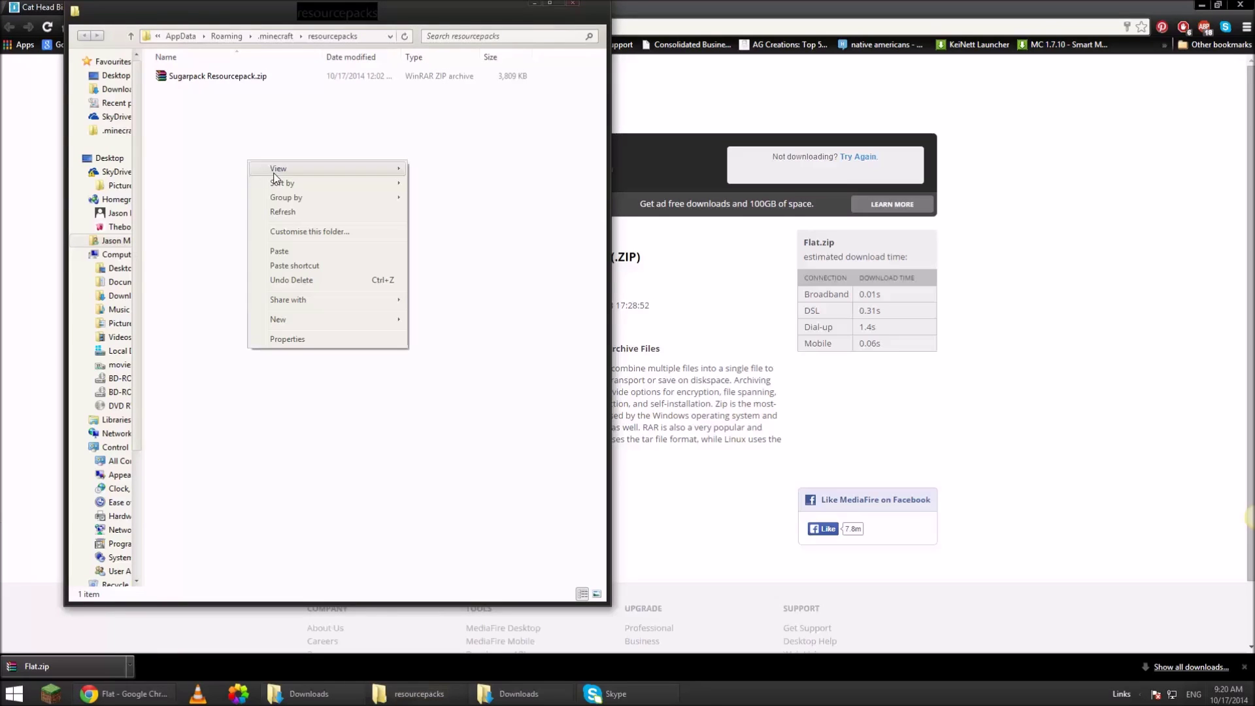
left_click(279, 252)
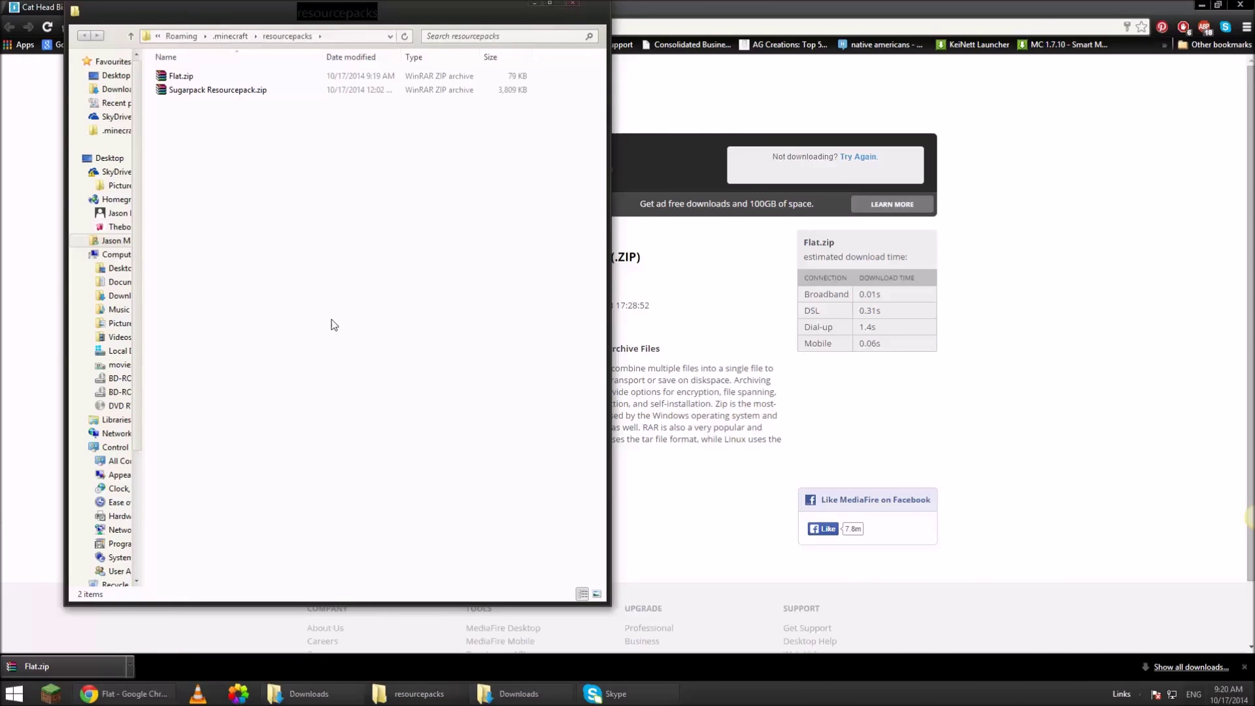
- Run the Minecraft Launcher from the desktop again, log in as fghfgh and start the game
key("super+d")
double_click(982, 234)
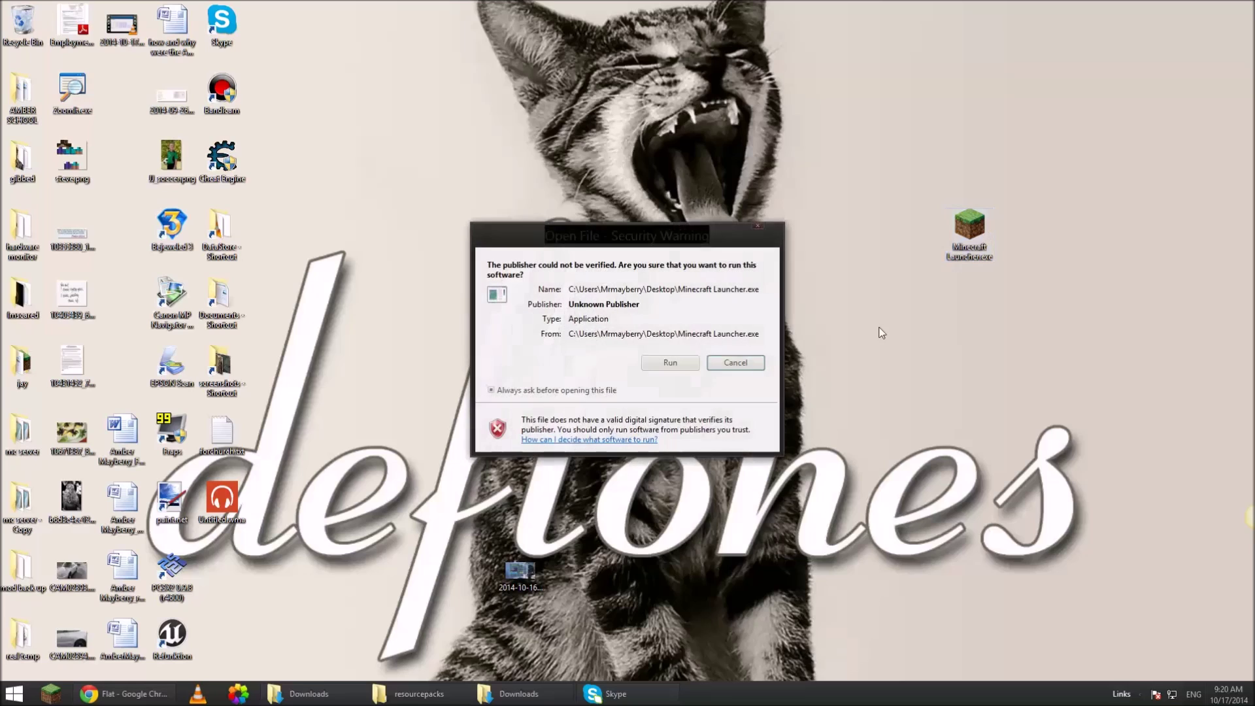
left_click(680, 370)
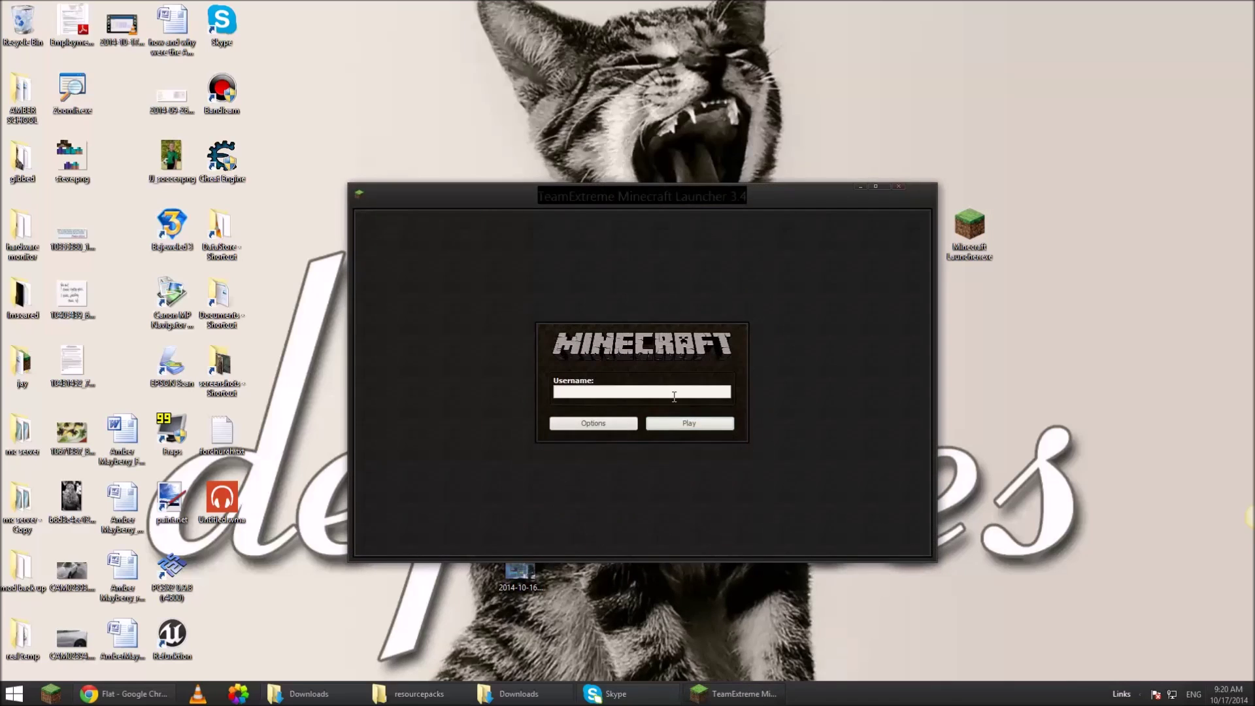
type("fghfgh")
left_click(672, 426)
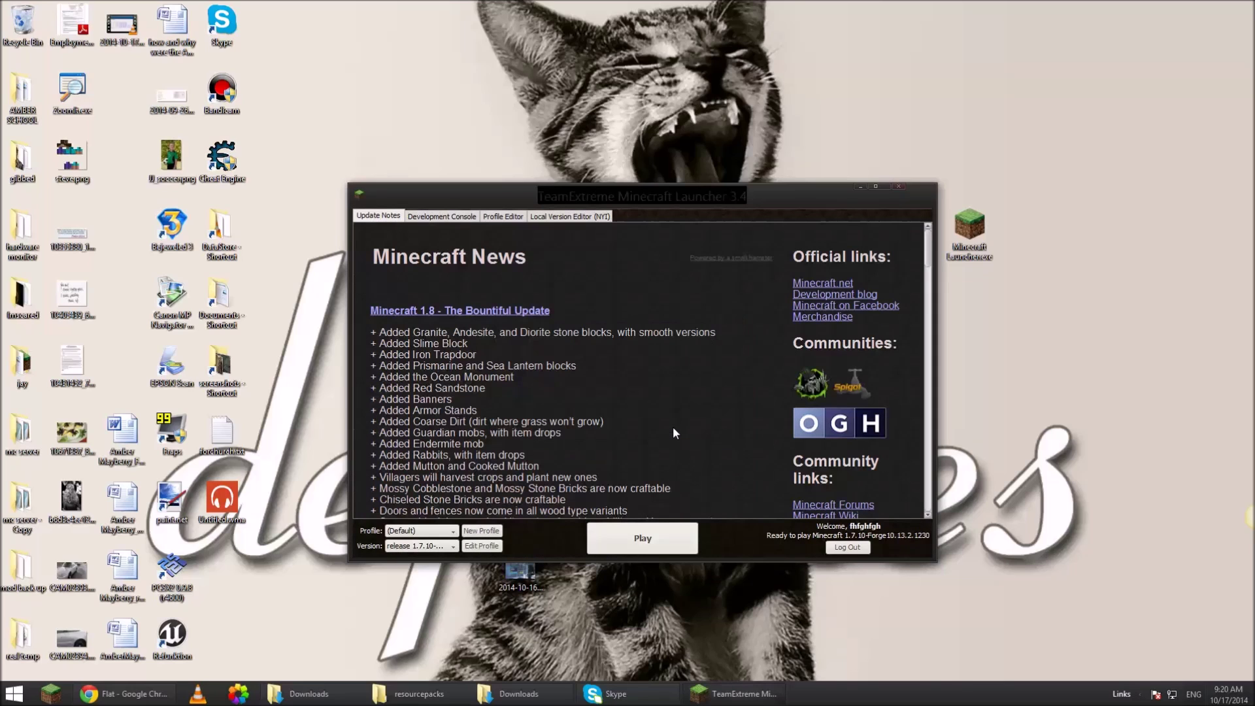
left_click(638, 539)
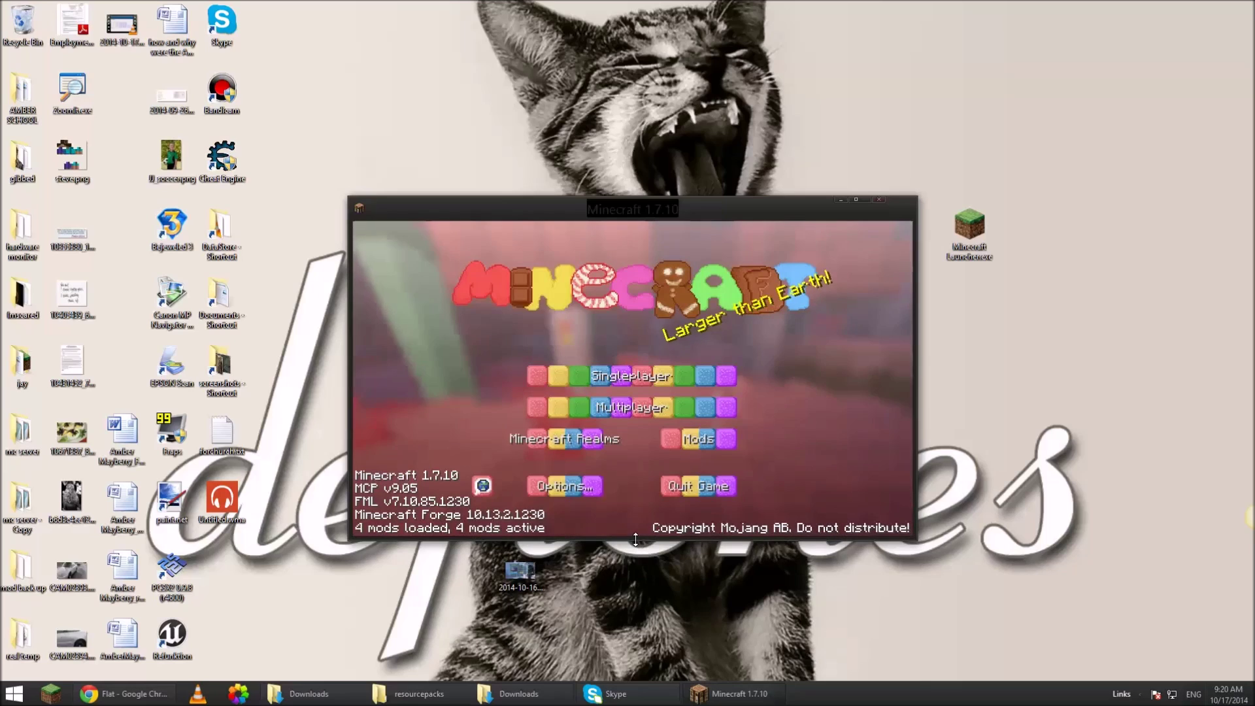
- Add Flat.zip to the selected resource packs in the options, apply it and return to the title screen
left_click(555, 490)
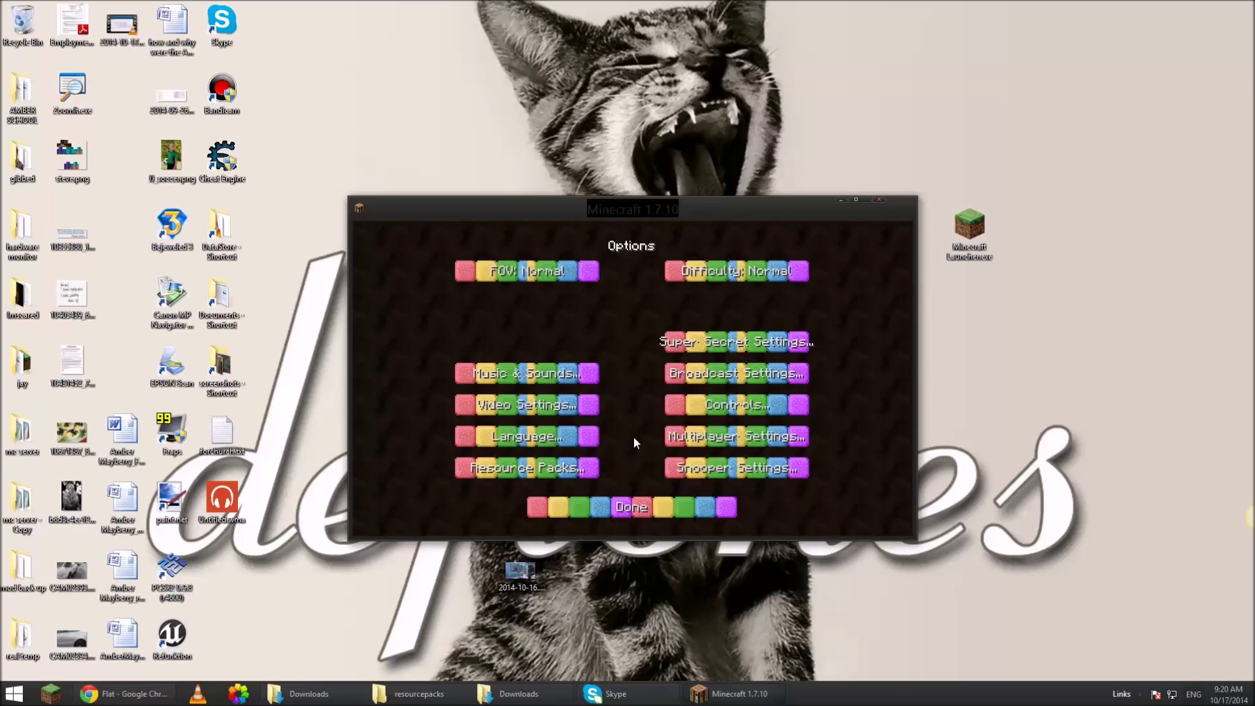
left_click(575, 468)
left_click(391, 306)
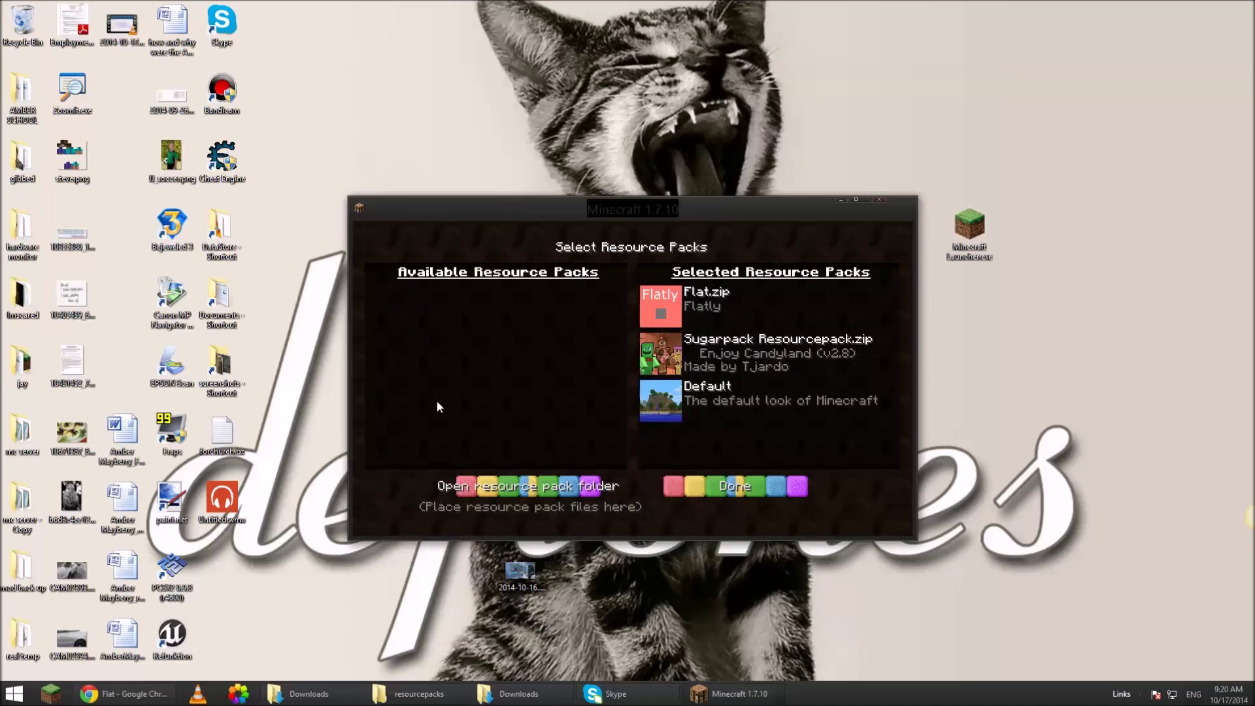
mouse_move(668, 321)
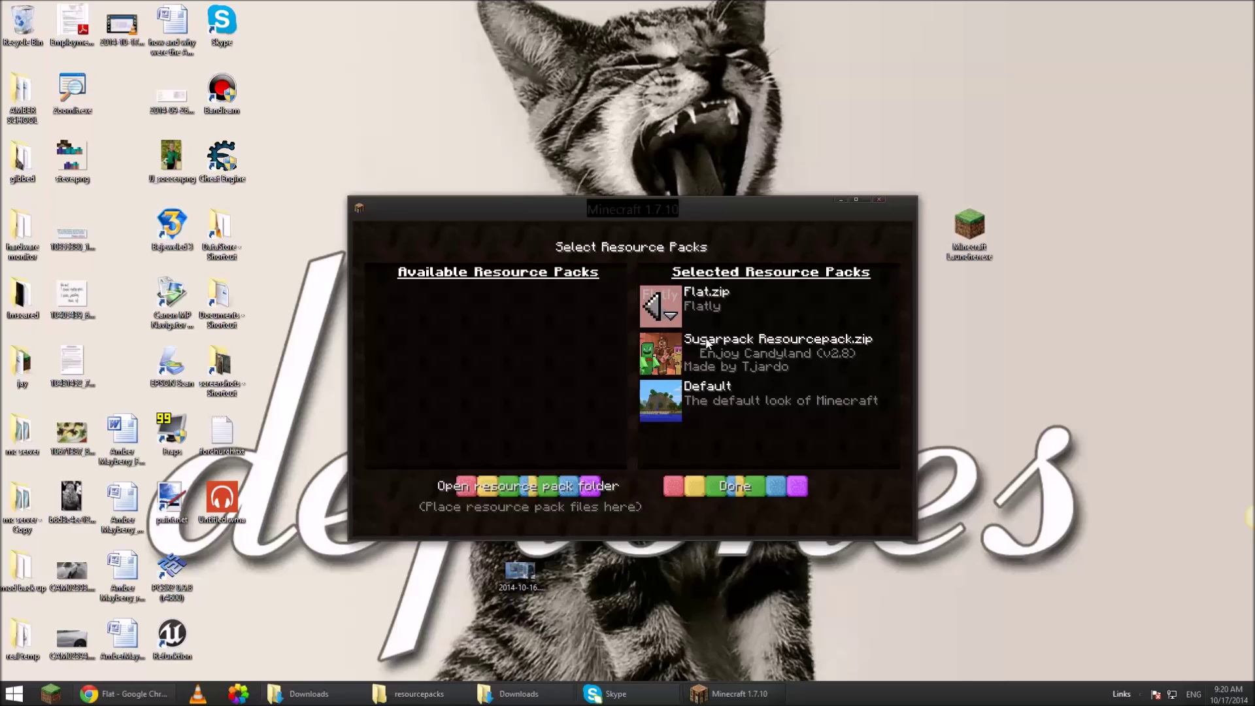
left_click(760, 481)
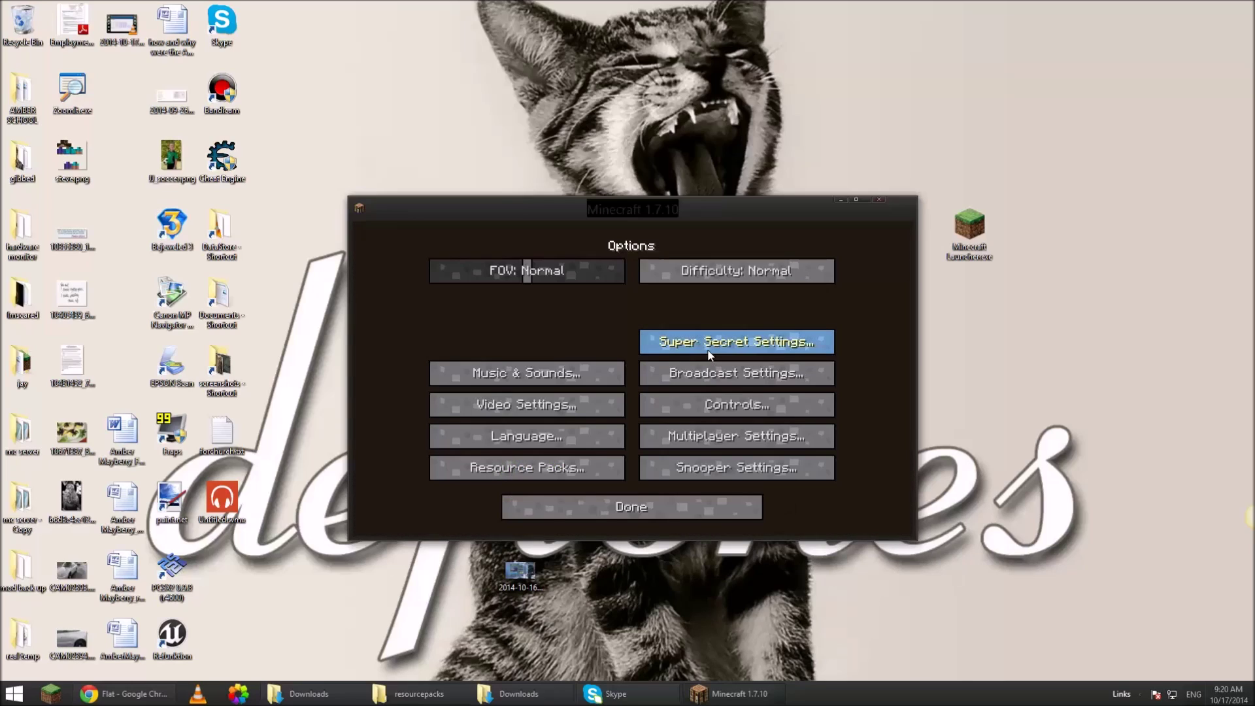
left_click(642, 508)
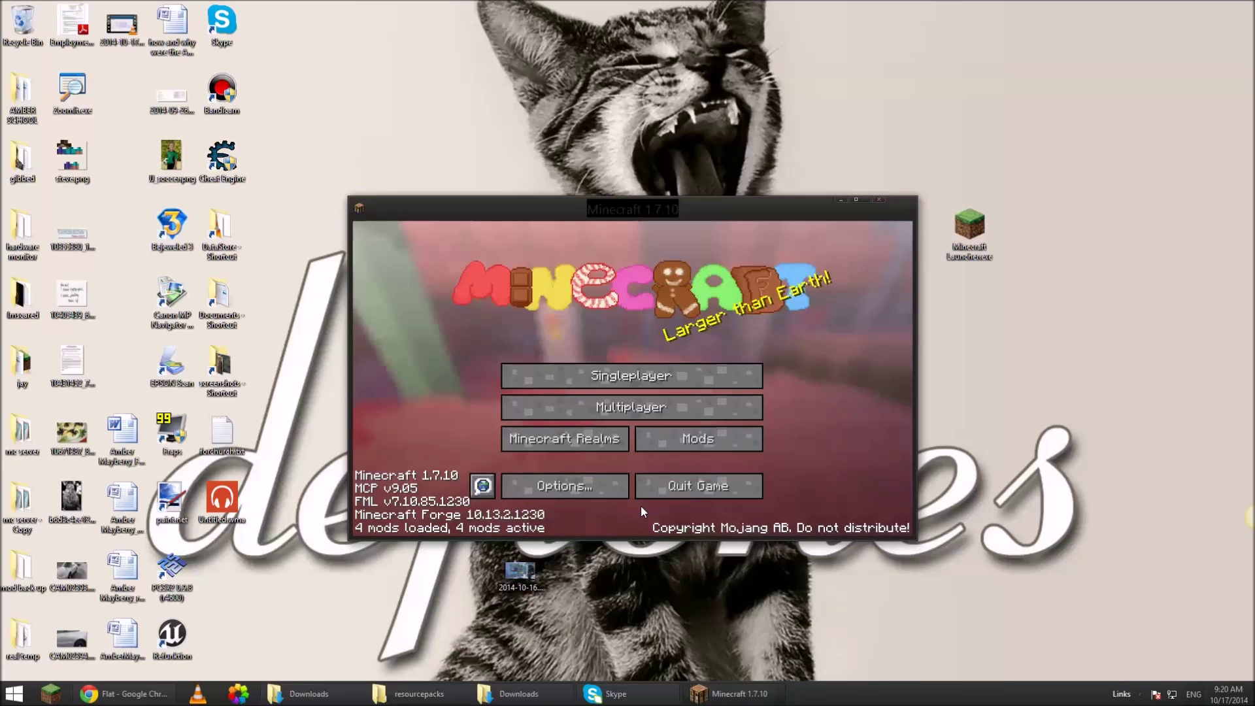
- Open the singleplayer world New World, walk forward and view the inventory with the Flatly pack active
left_click(588, 376)
left_click(586, 370)
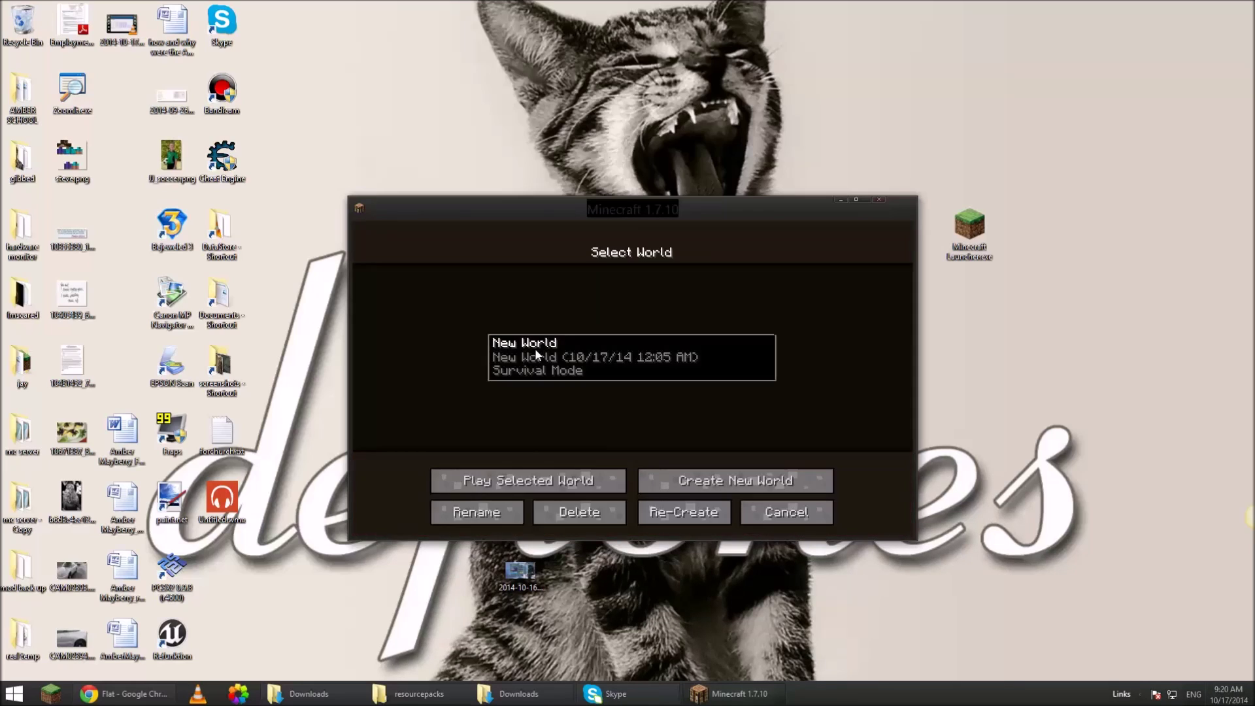
left_click(586, 491)
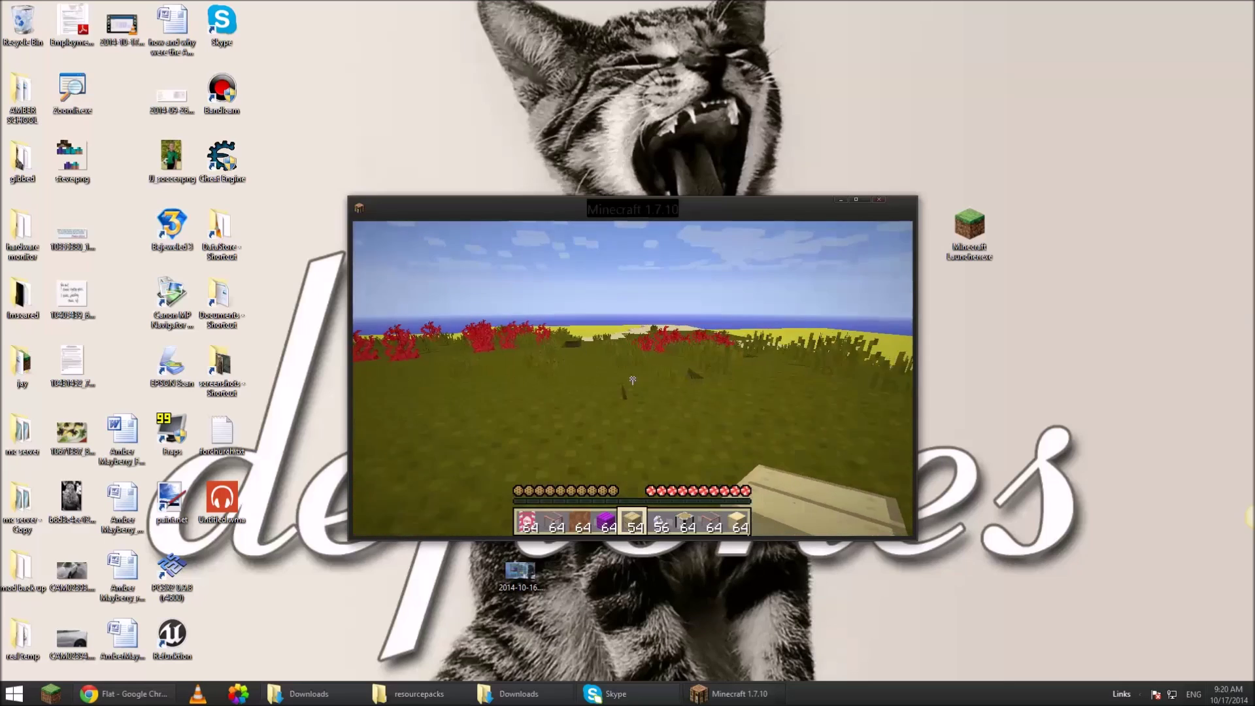
key("w")
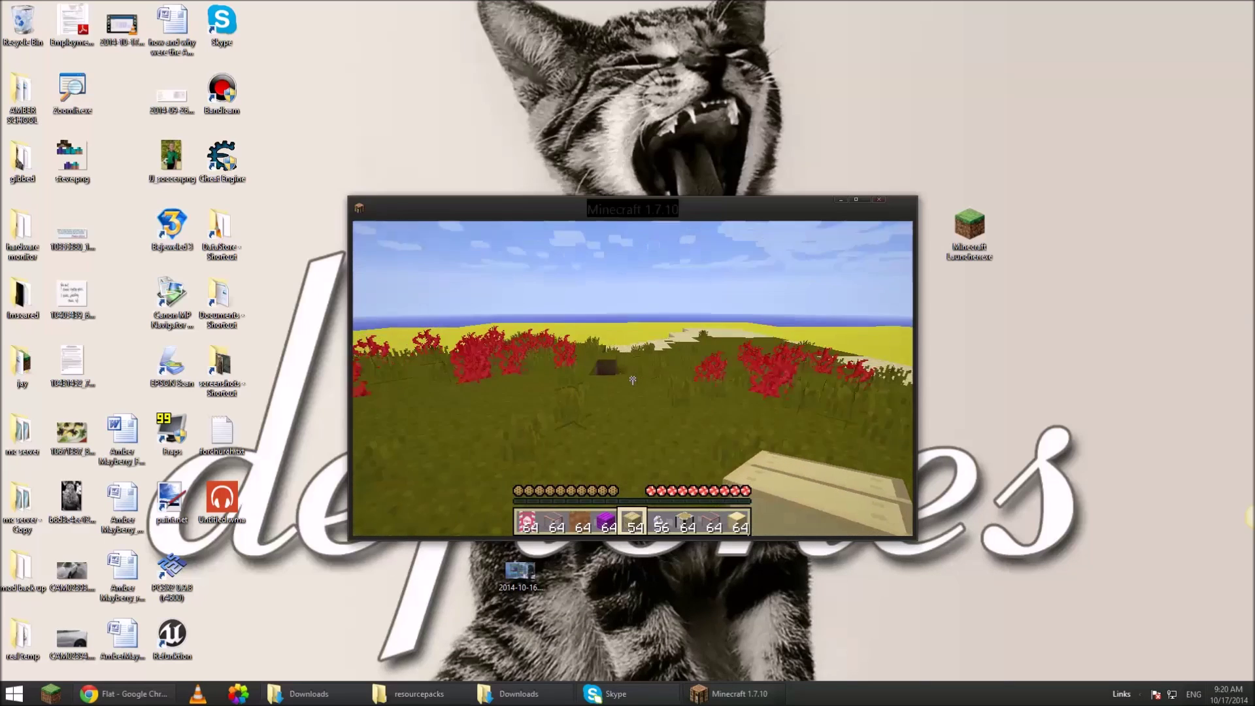
key("e")
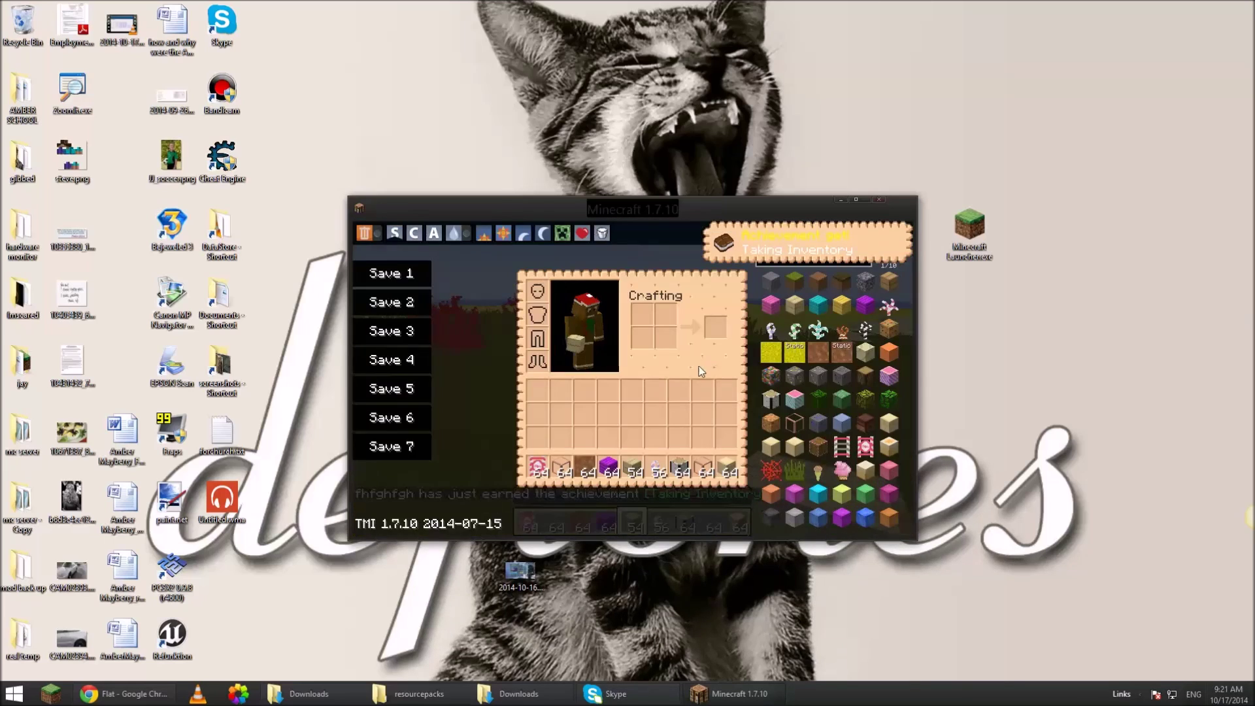
key("e")
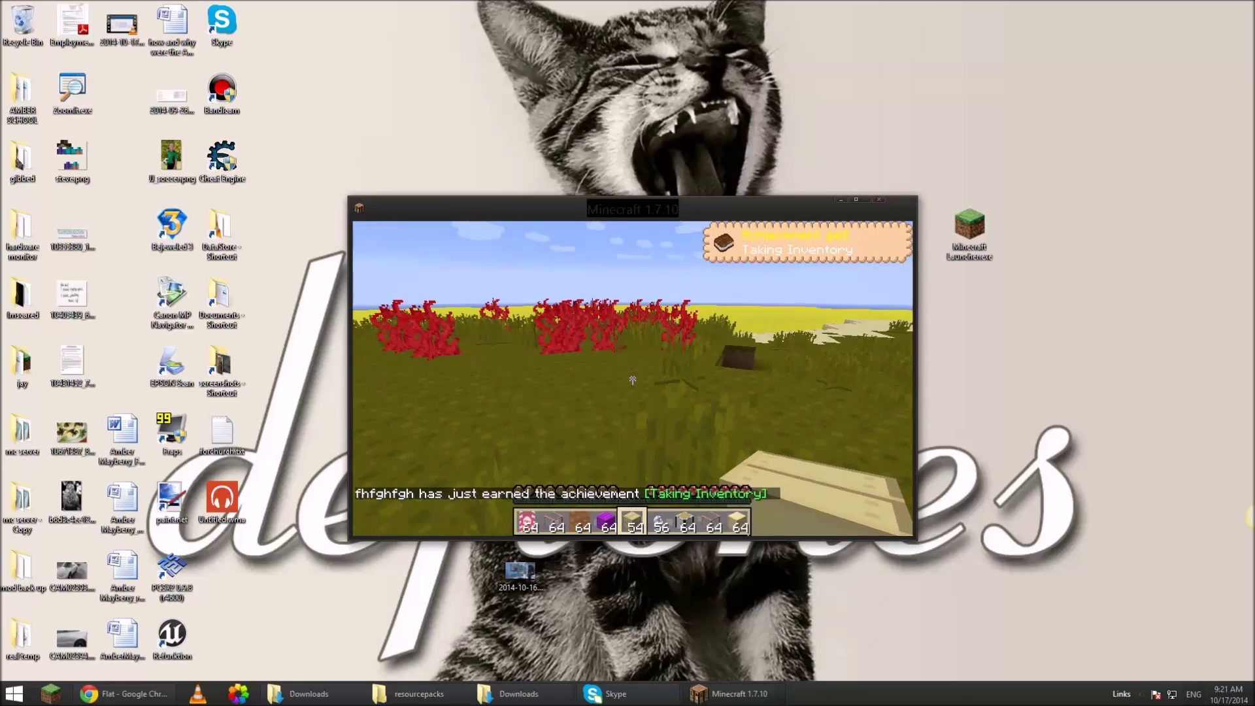
- Remove Flat.zip from the selected resource packs in the in-game options, apply the change and return to the game
key("Escape")
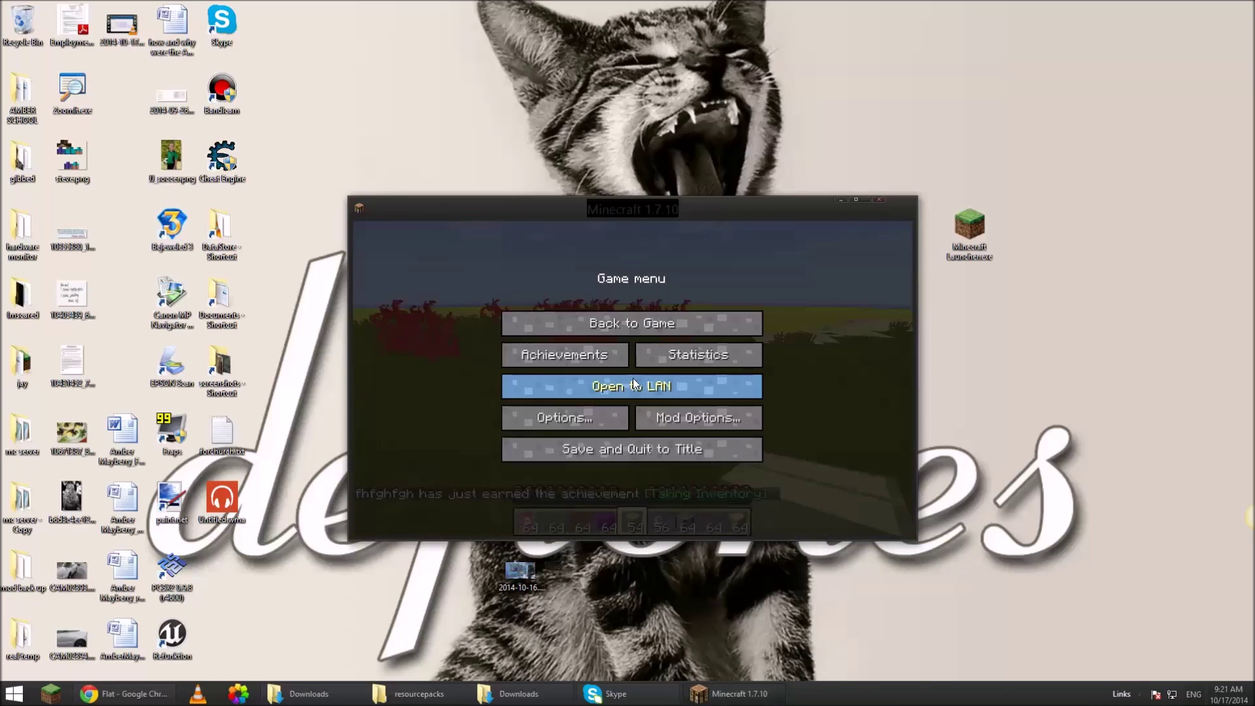
left_click(608, 418)
left_click(546, 465)
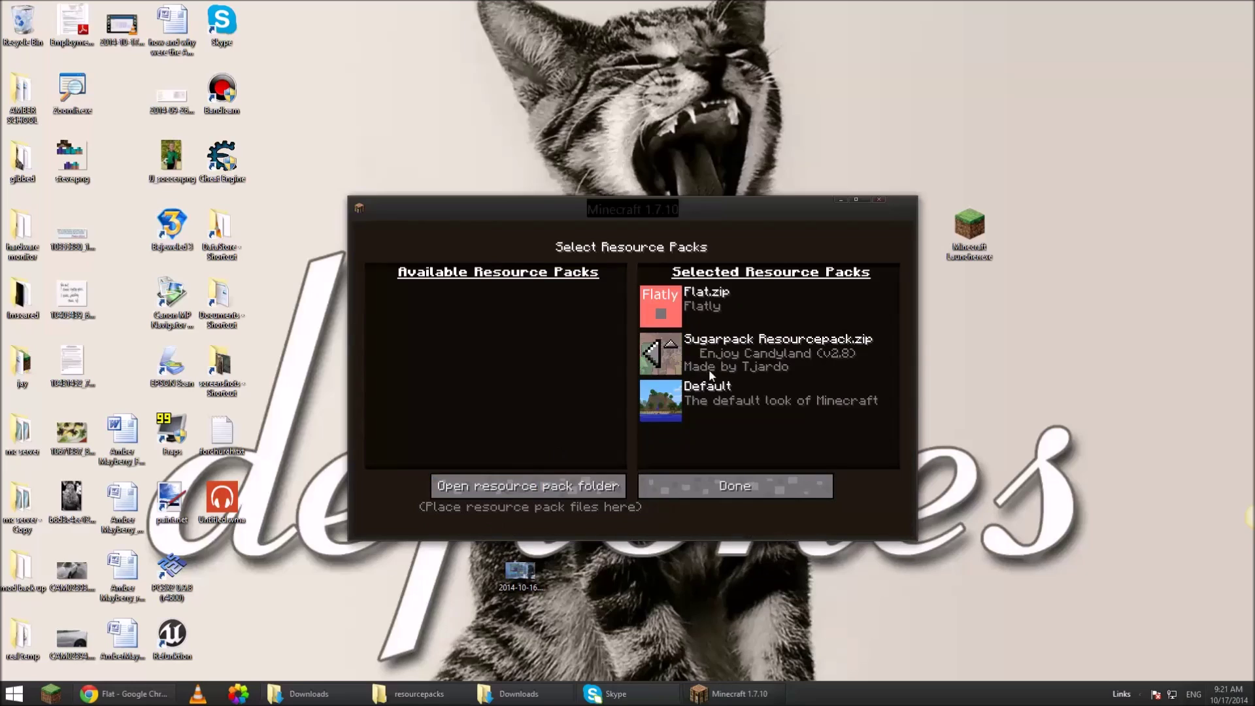
mouse_move(697, 315)
left_click(653, 306)
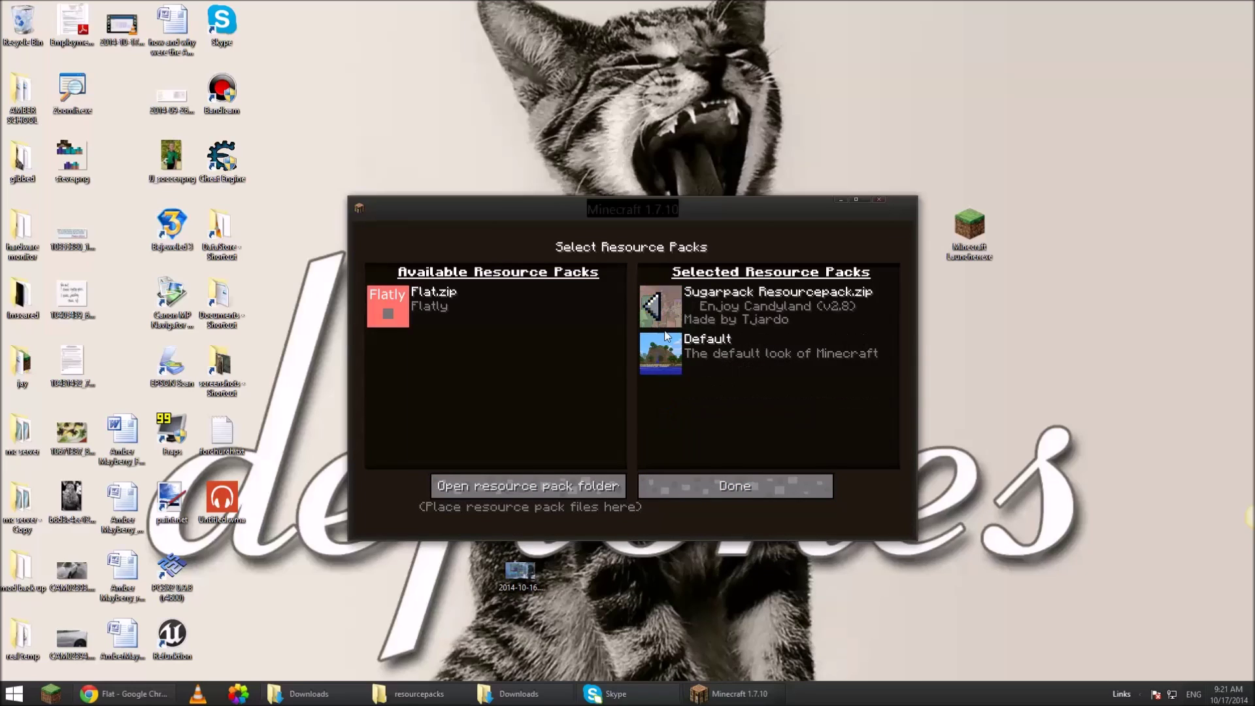
left_click(739, 497)
left_click(631, 516)
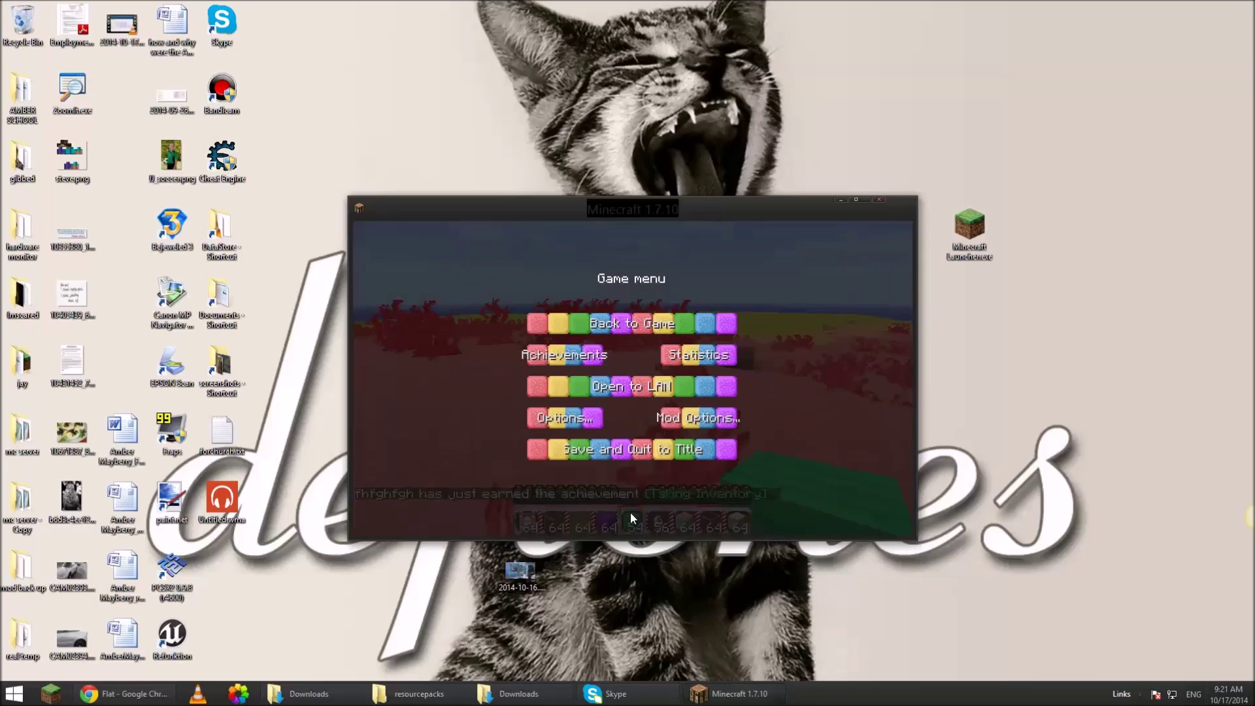
left_click(627, 327)
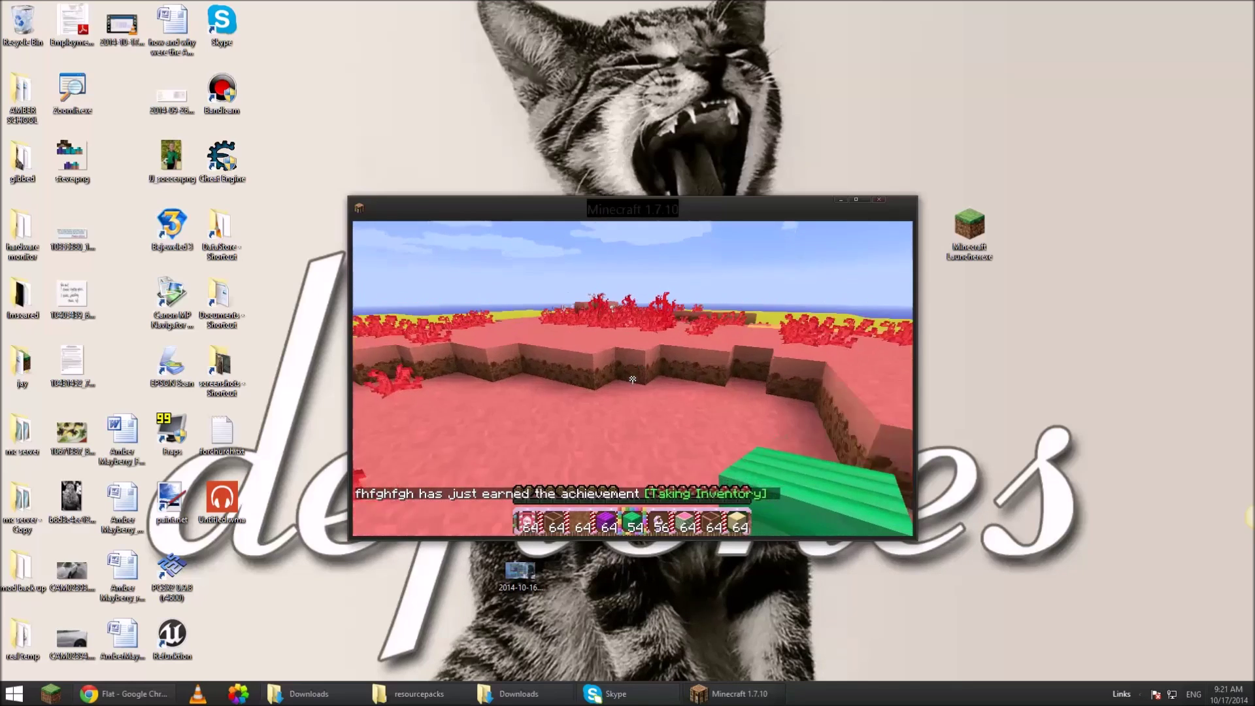
- Walk across the pink ground and place the held green block on it
key("w")
right_click(632, 379)
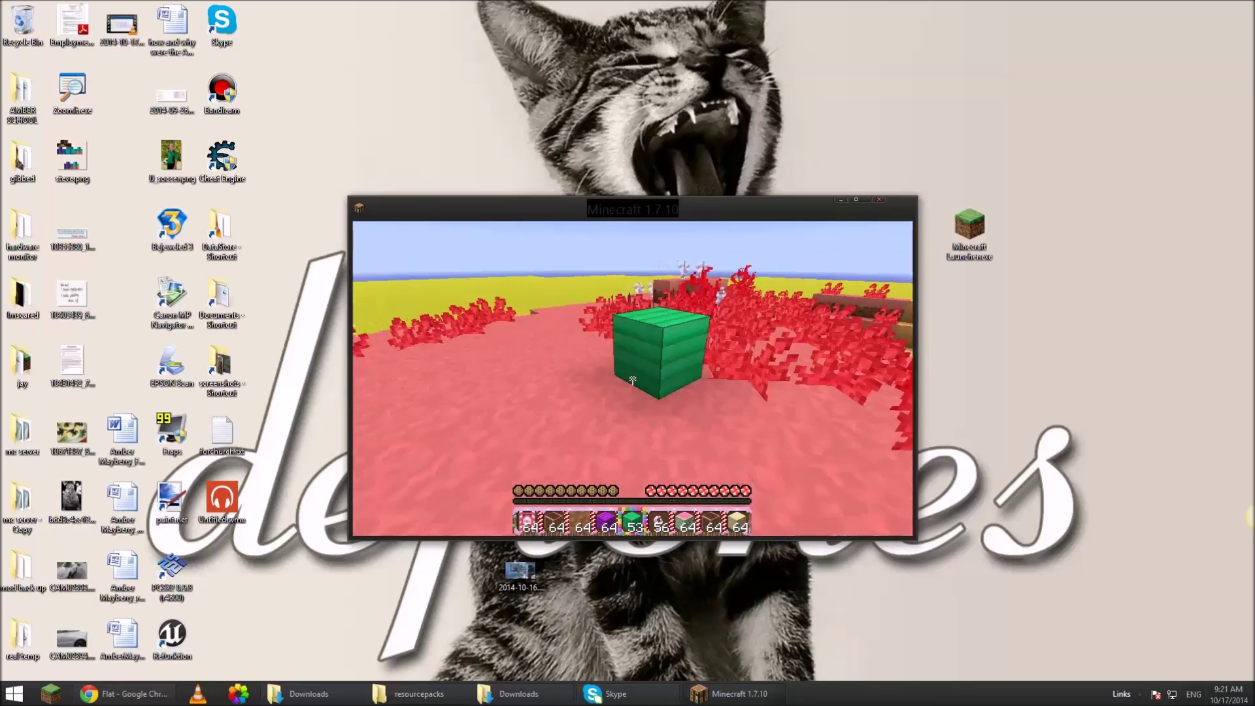
right_click(632, 379)
- Save and quit the world to the title screen and close Minecraft
key("Escape")
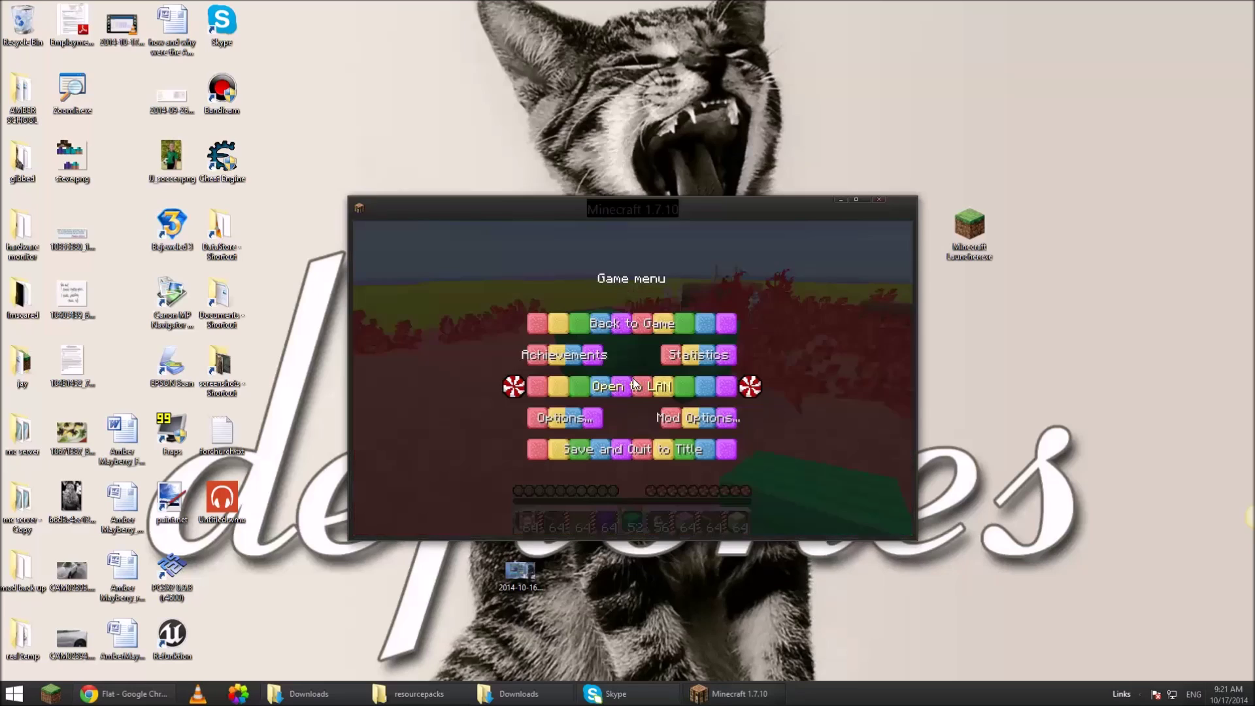
left_click(649, 449)
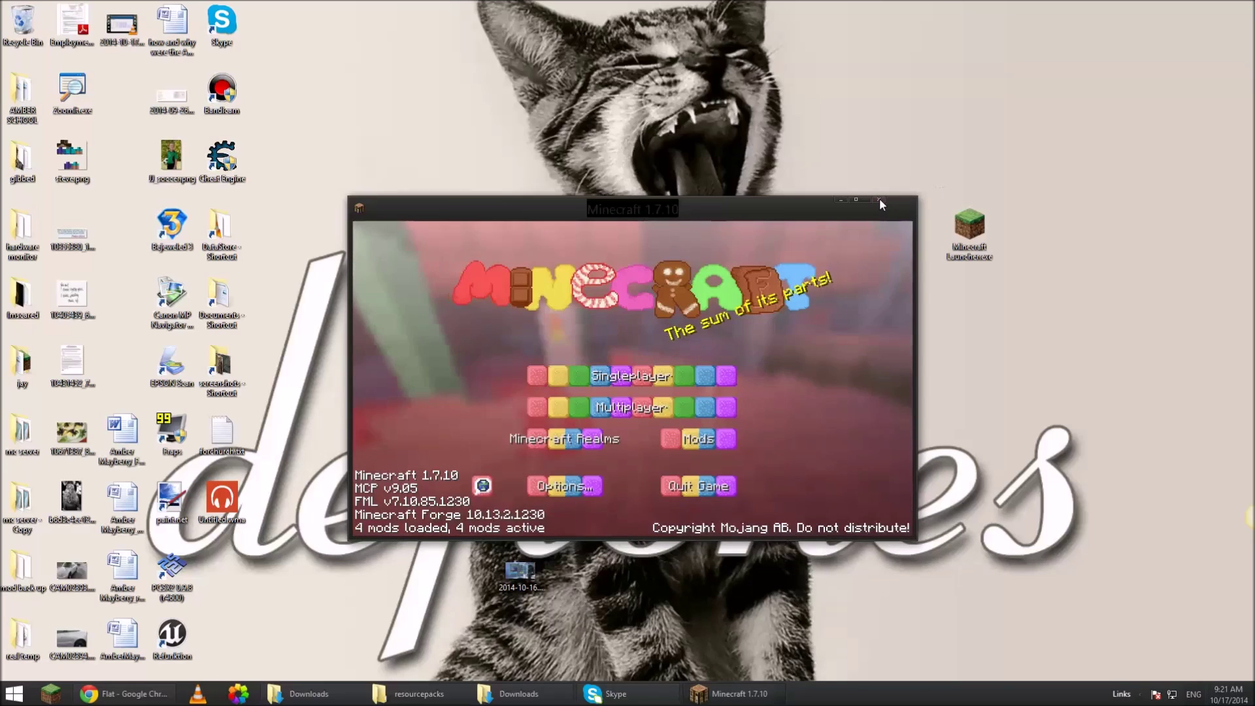
left_click(880, 199)
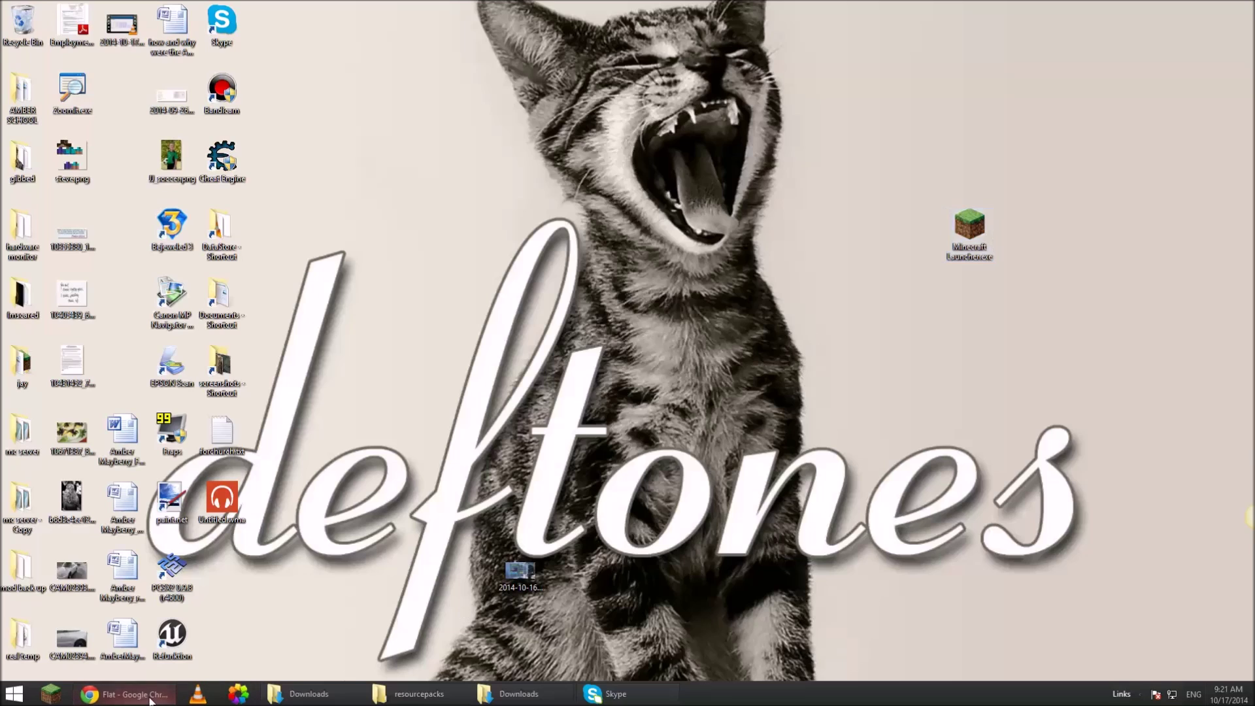
- Switch to Chrome and close the MediaFire Flat page and the Flatly Resource Pack page
left_click(124, 694)
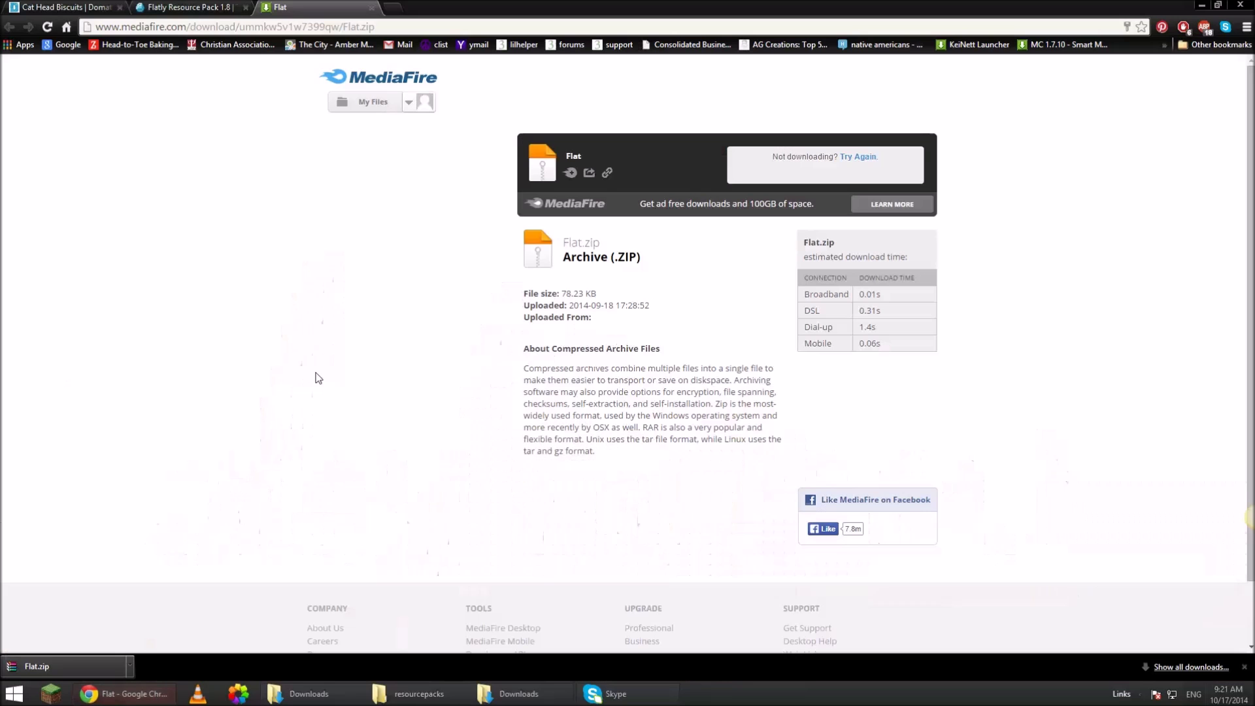
middle_click(310, 4)
middle_click(199, 6)
- Search Google for forgemod in a new browser tab
left_click(199, 26)
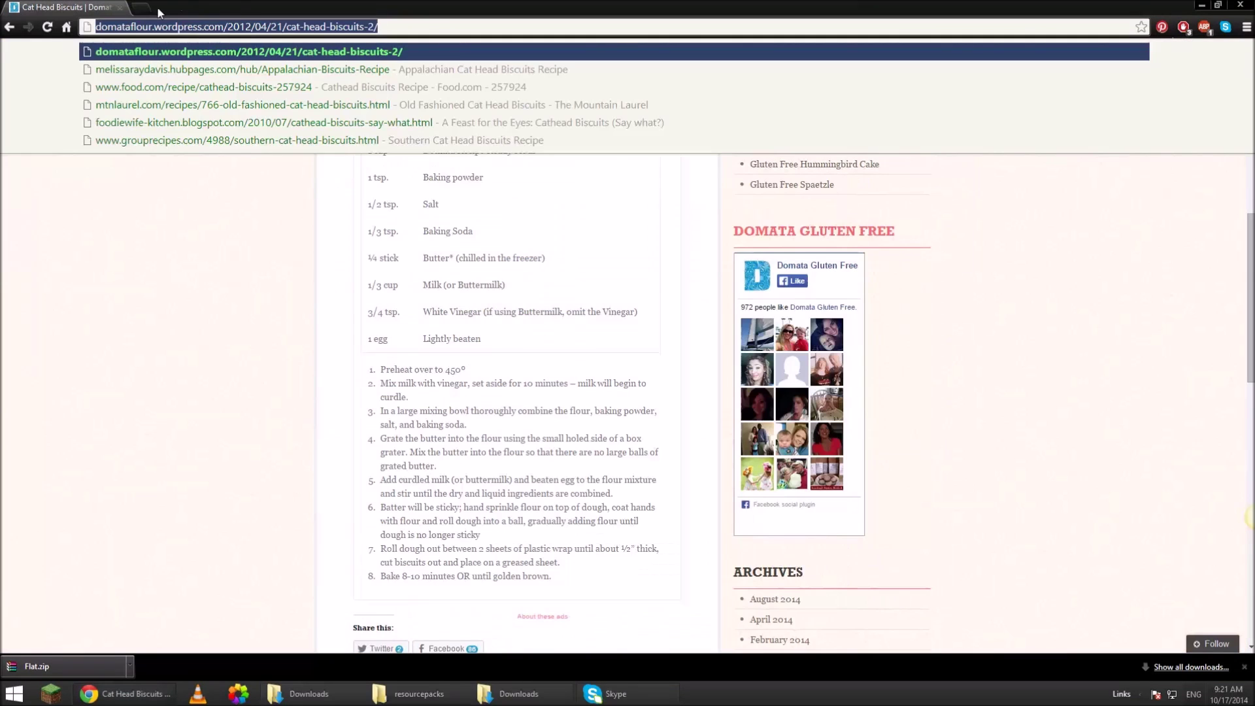
left_click(159, 11)
type("f")
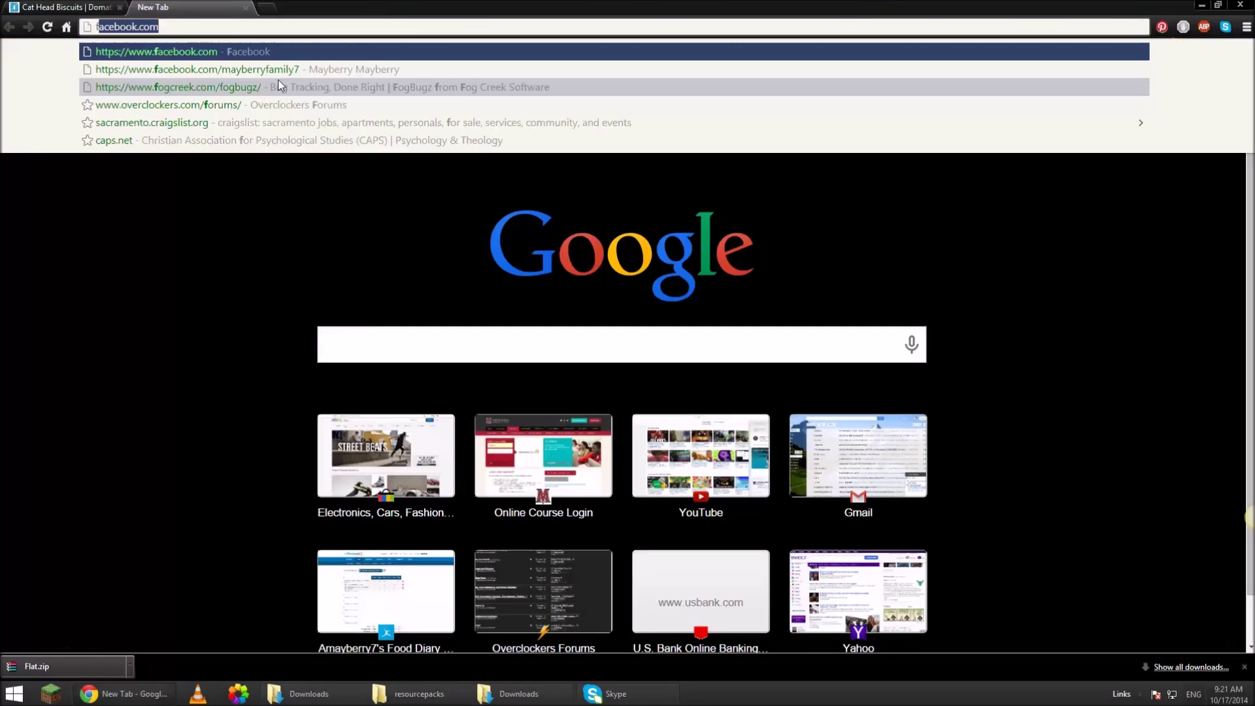
type("or")
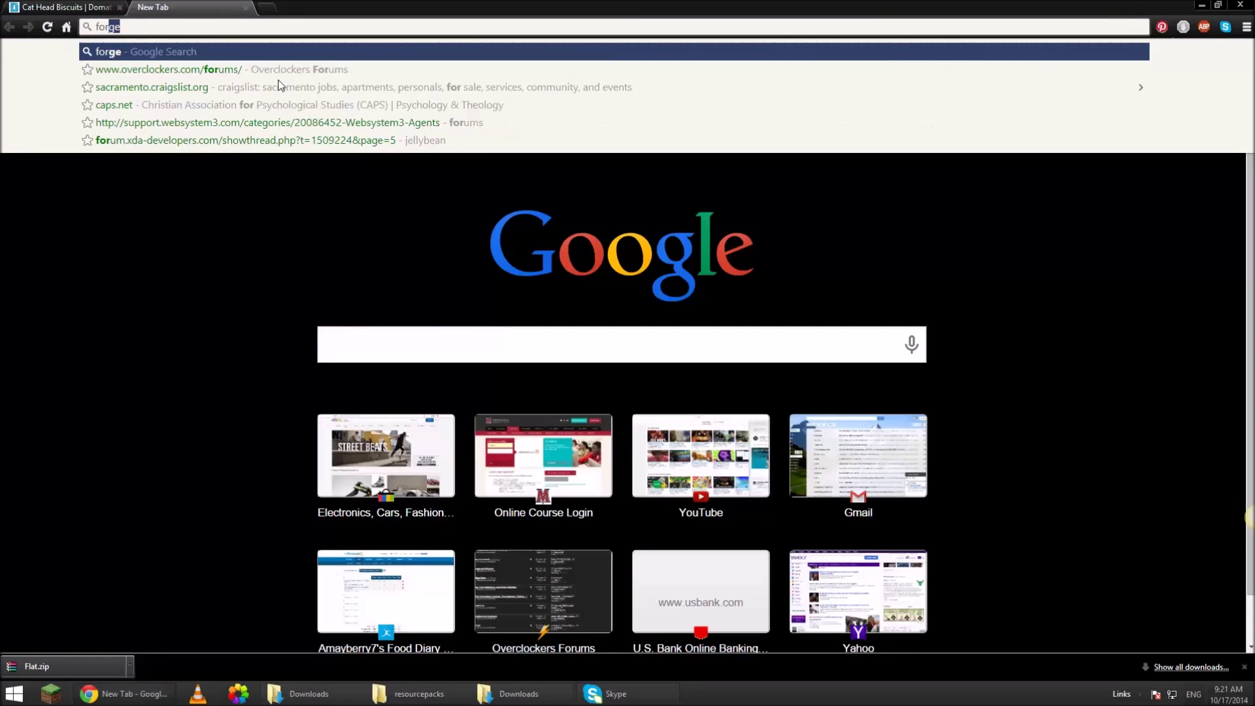
type("gemod")
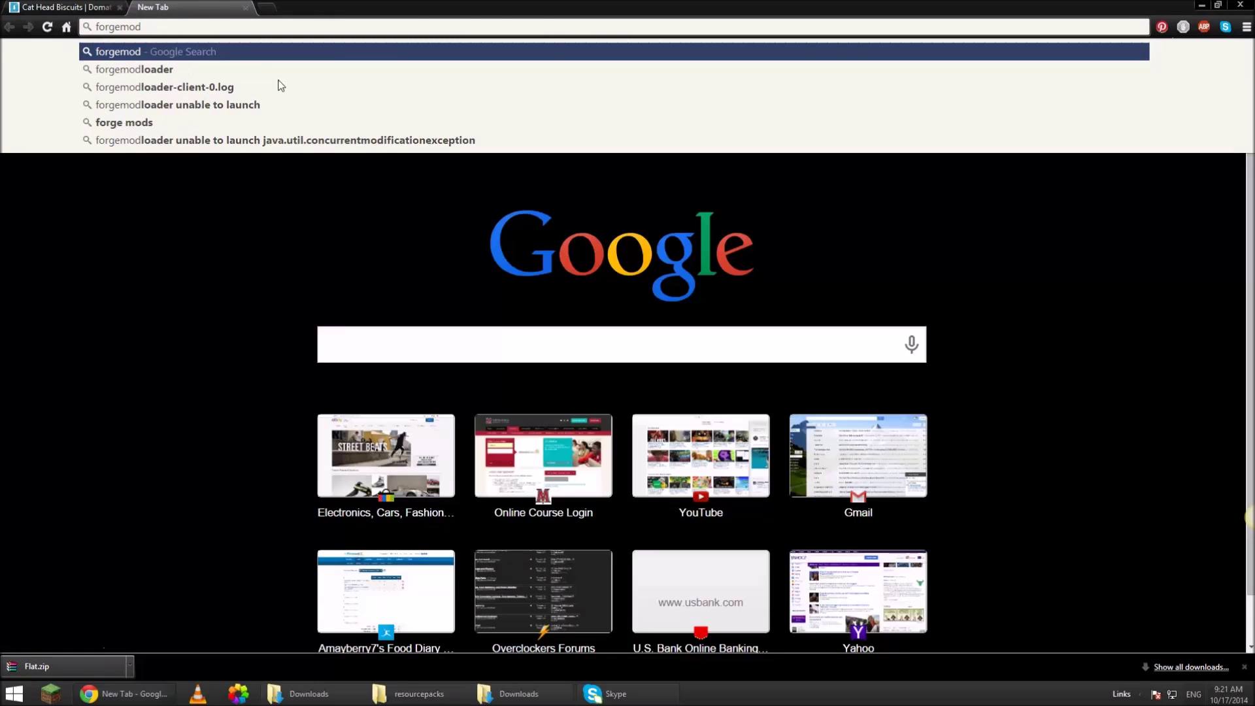
key("Return")
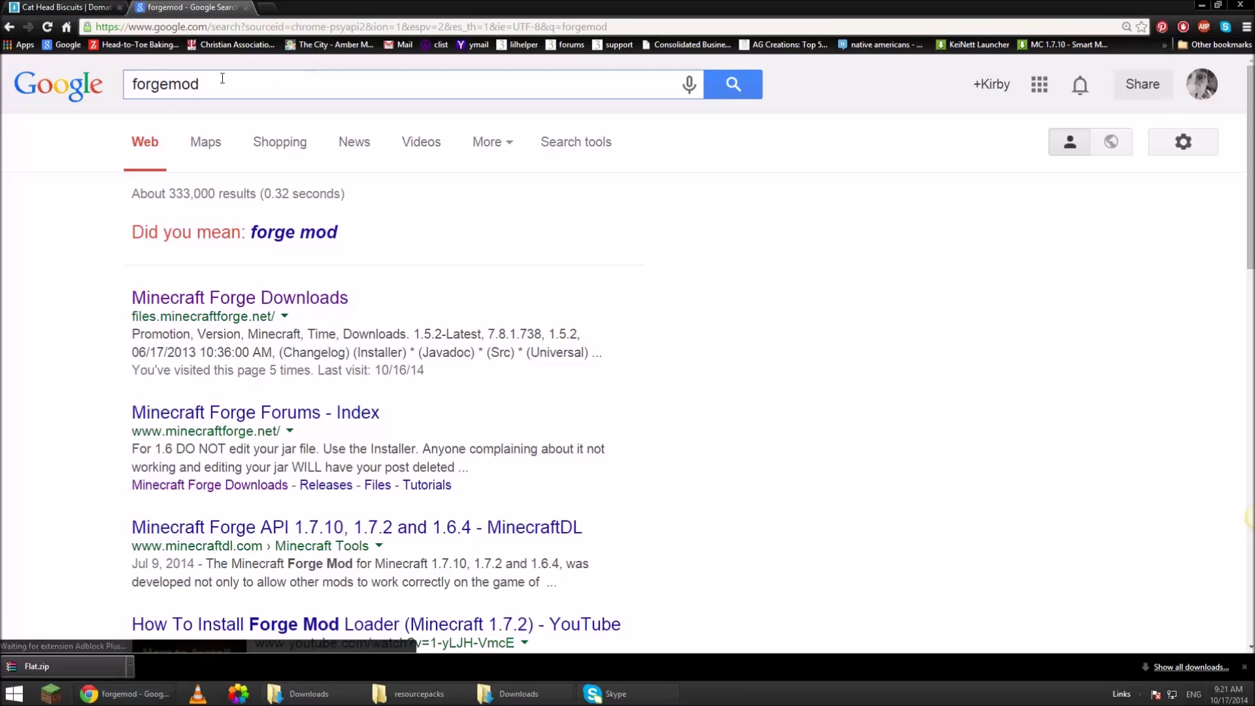
- Open the Minecraft Forge Downloads result at files.minecraftforge.net and follow the Installer link for 1.7.10-Recommended
left_click_drag(131, 315, 270, 319)
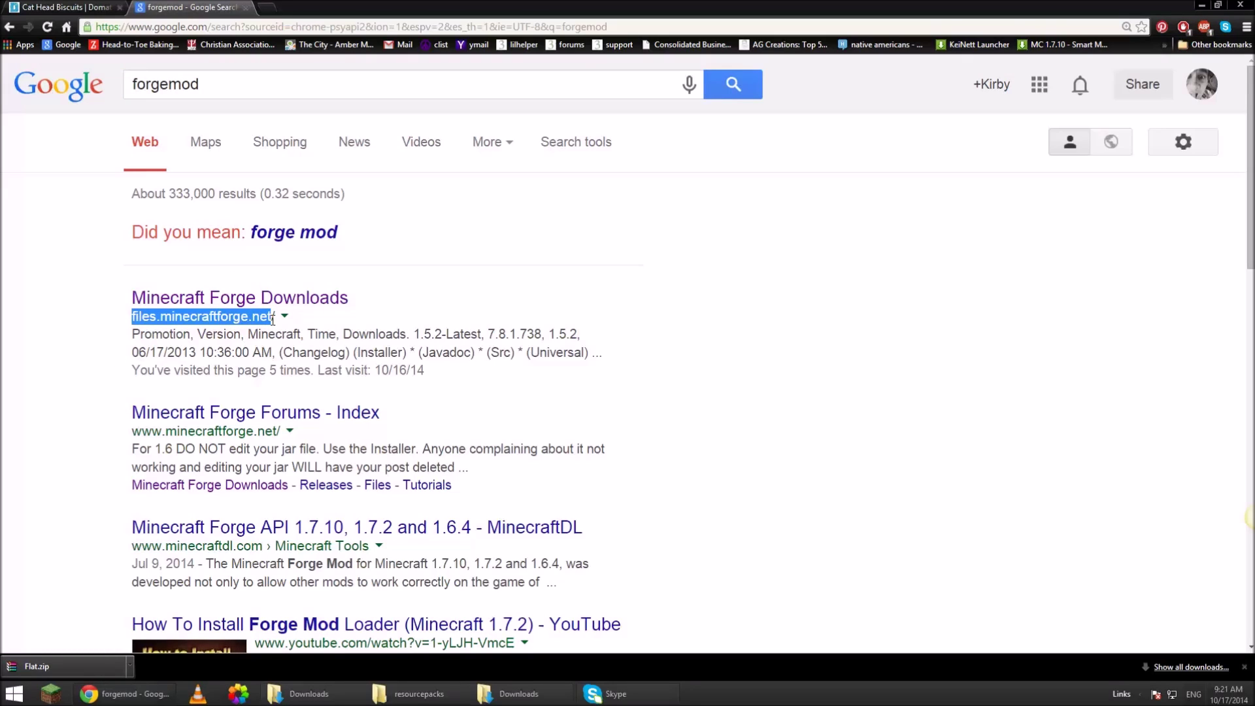
left_click(231, 297)
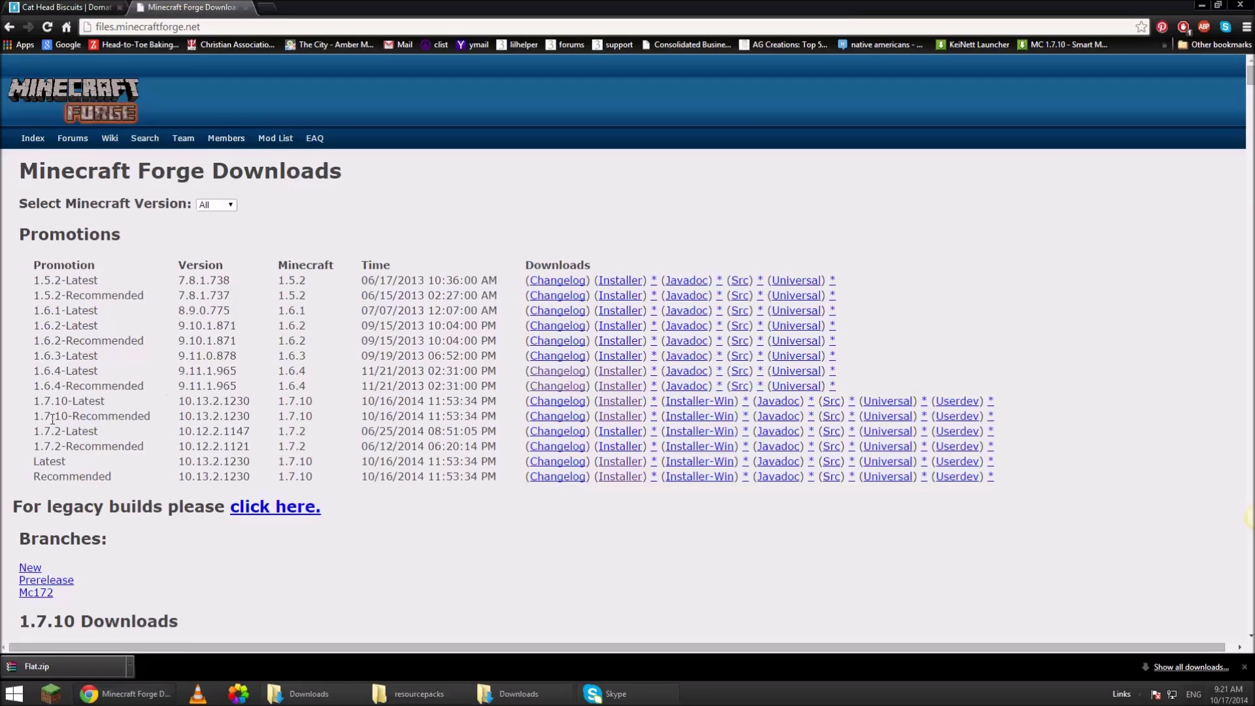
left_click_drag(71, 421, 637, 416)
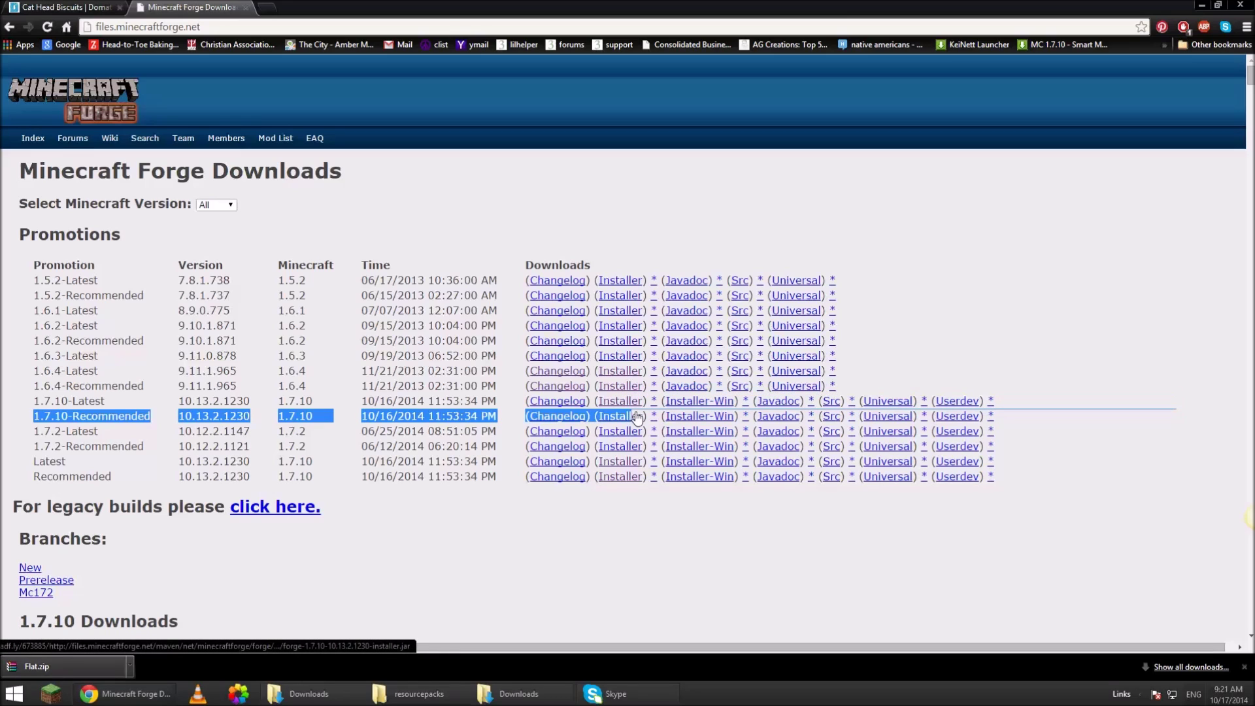
left_click(637, 416)
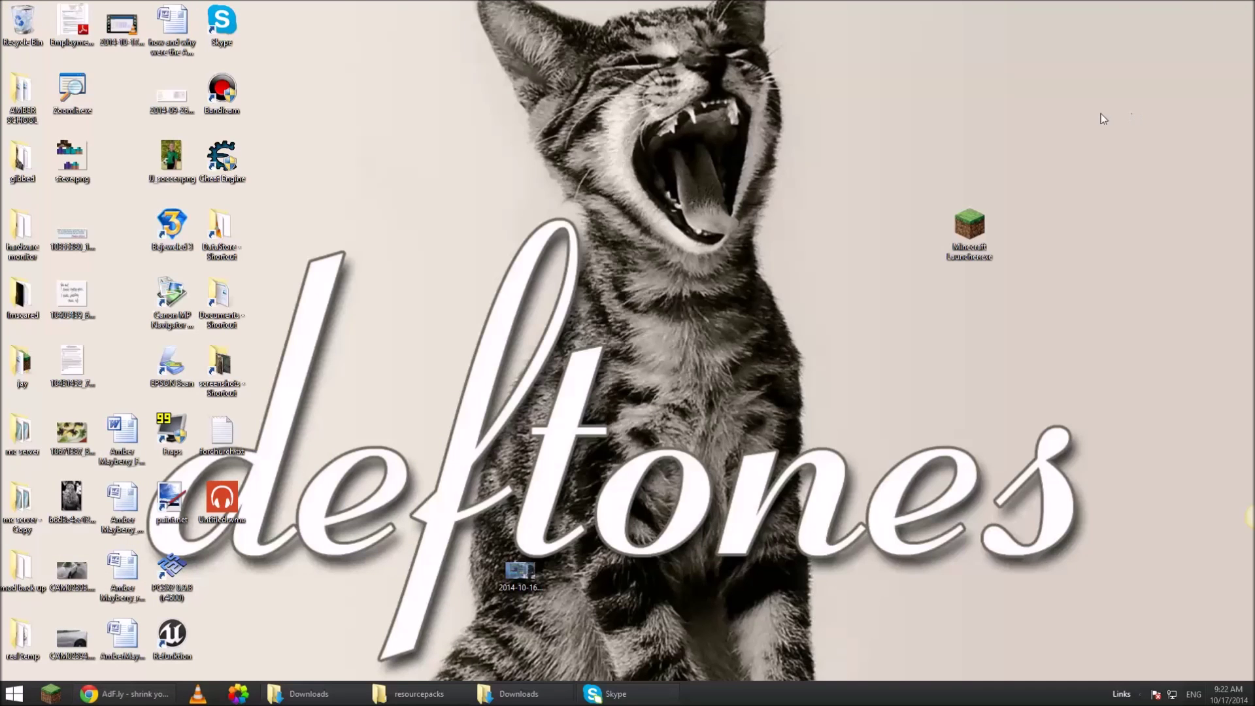
- Open forge-1.7.10-10.13.2.1230-installer.jar from the Downloads folder to view its install options, cancel it and close the folder
key("super+e")
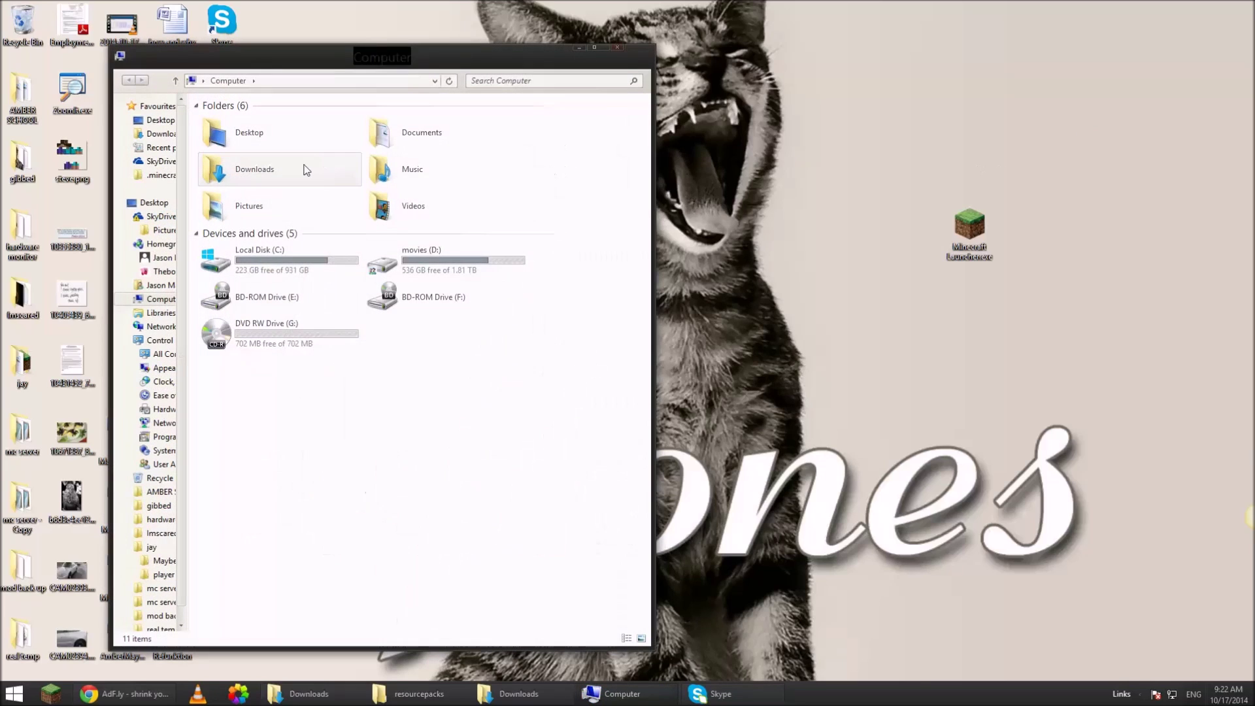
double_click(261, 167)
left_click(283, 133)
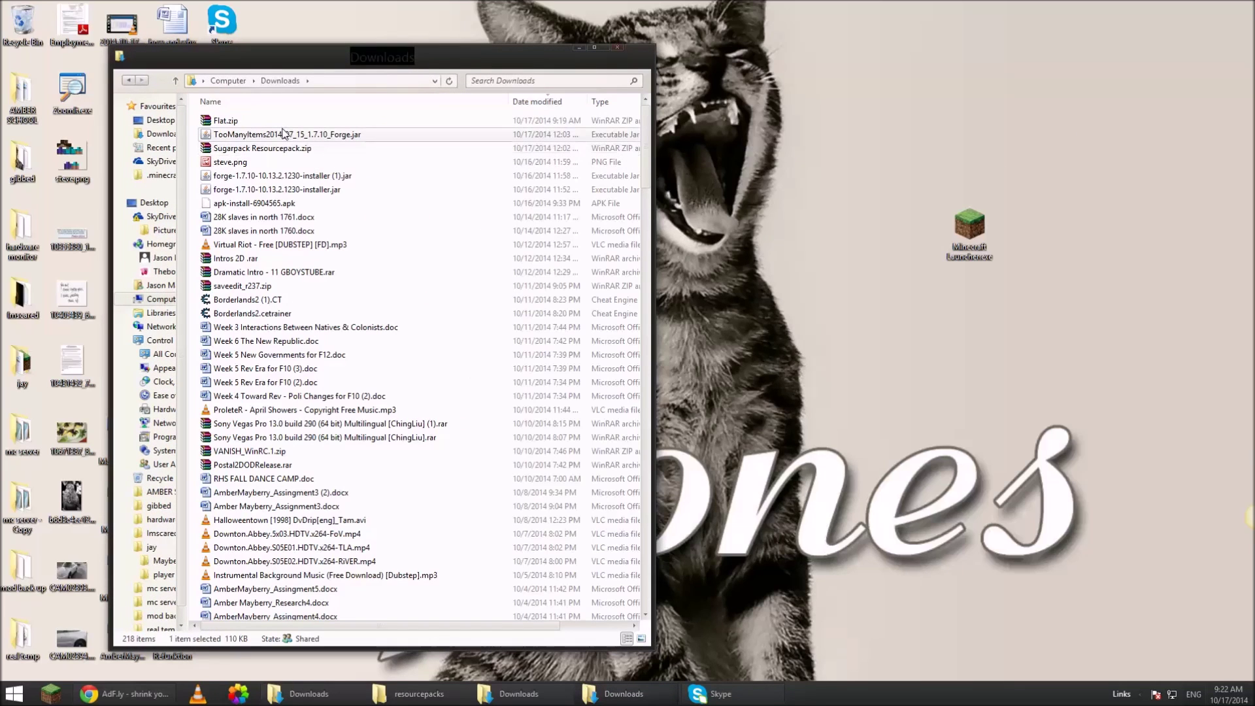
double_click(290, 189)
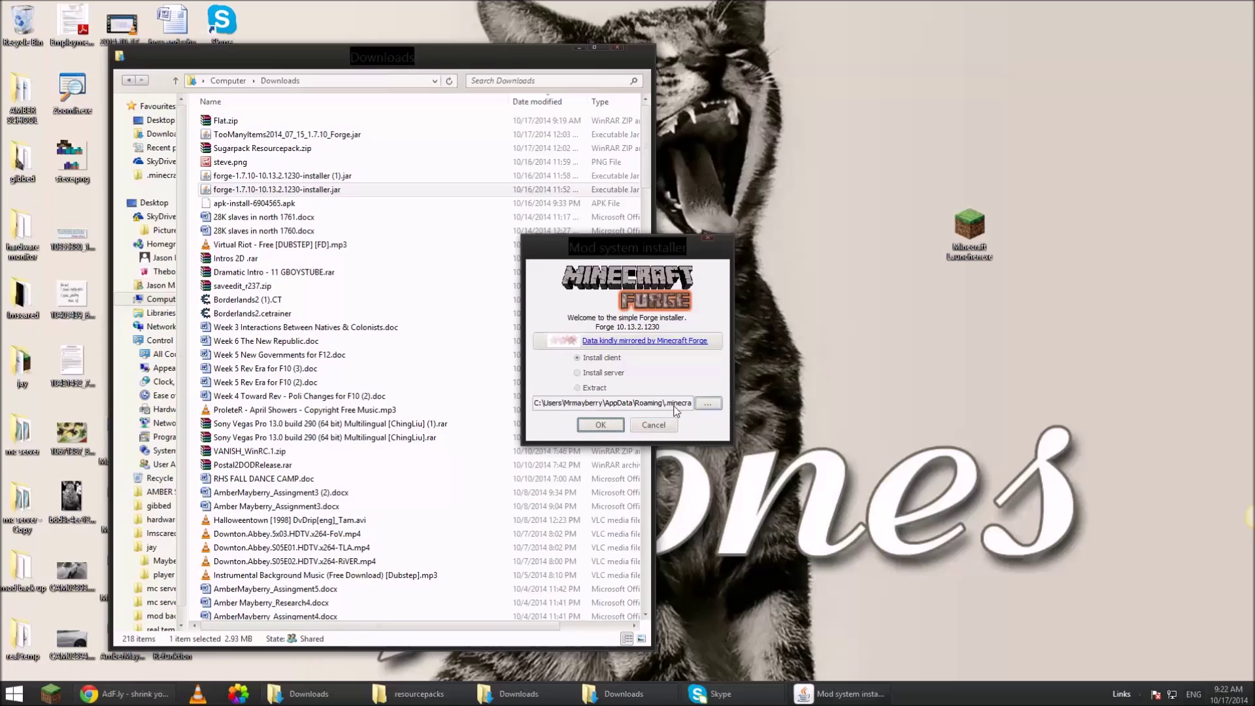
left_click(654, 425)
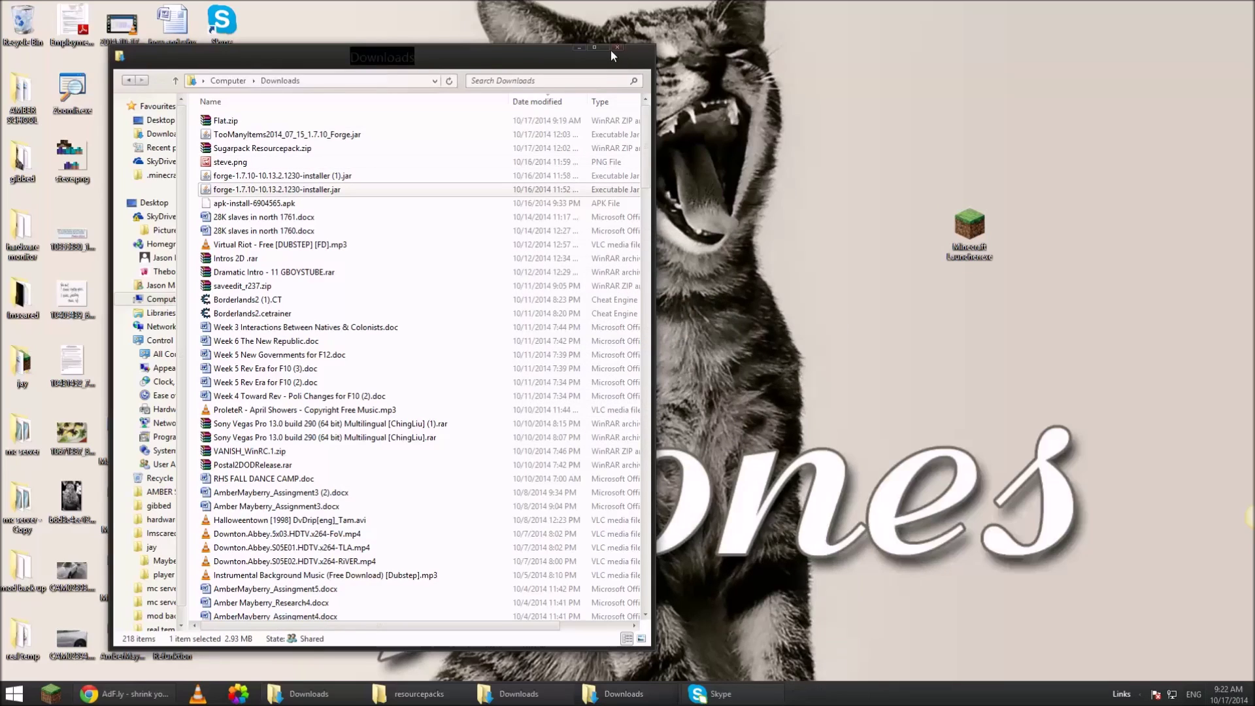
left_click(618, 50)
- Run the Minecraft Launcher from the desktop, allow it past the security warning and log in as gf
double_click(969, 226)
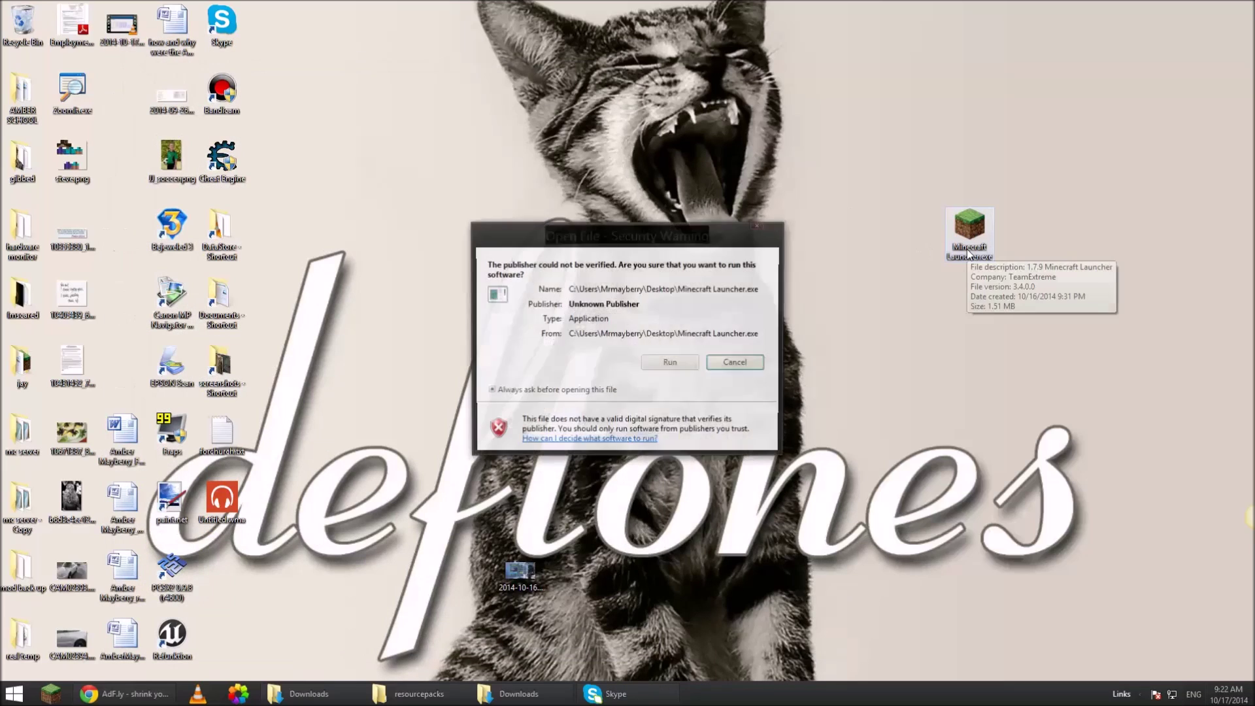
left_click(672, 364)
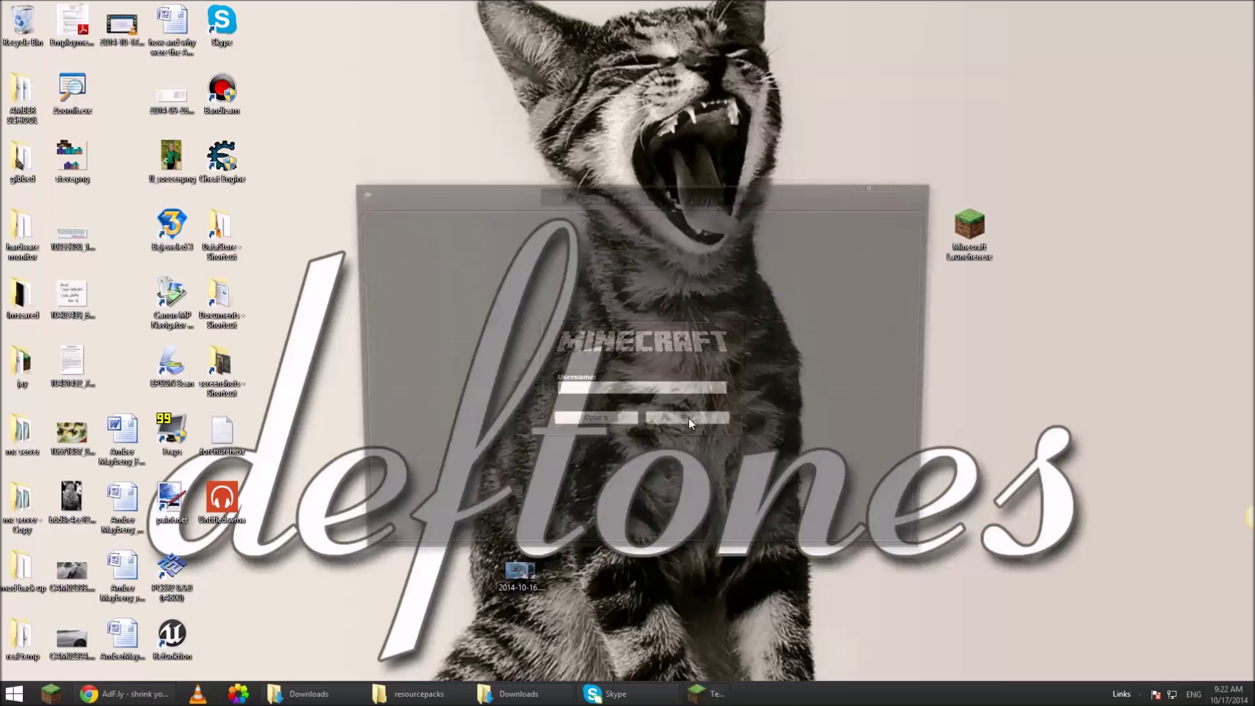
type("gf")
left_click(686, 424)
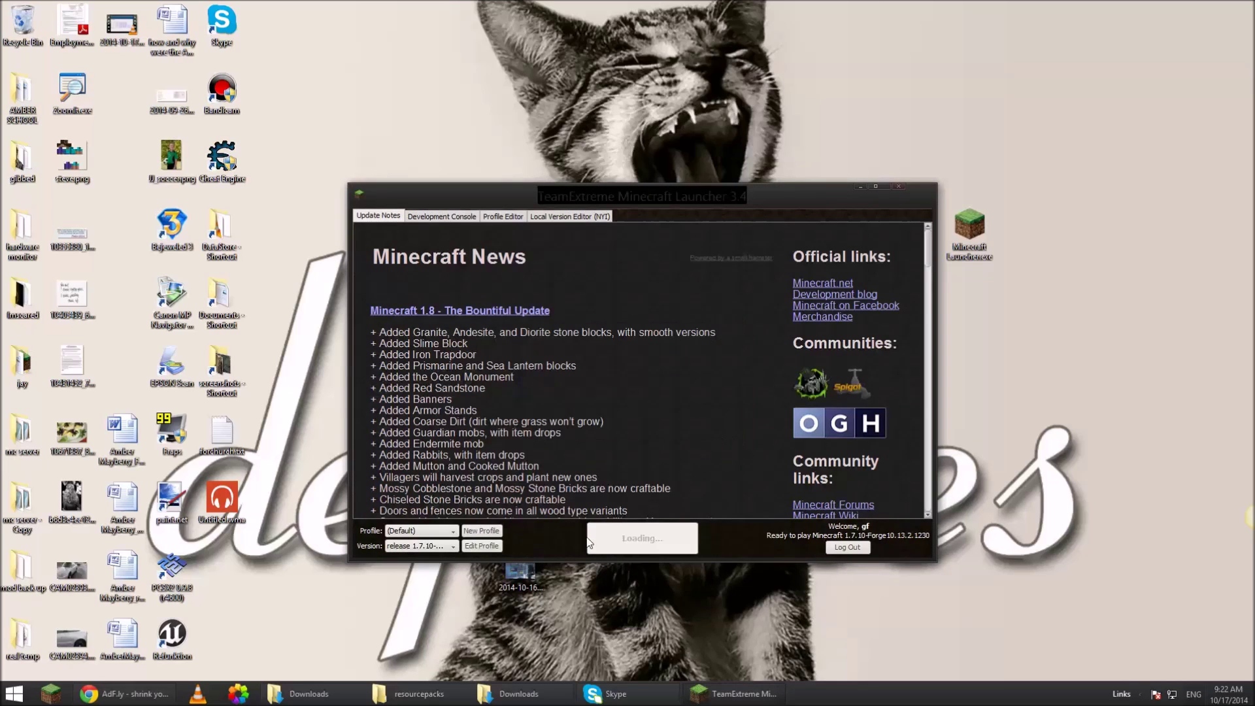
- Look through the launcher's version list, keep release 1.7.10-Forge10.13.2.1230 and start the game
left_click(453, 547)
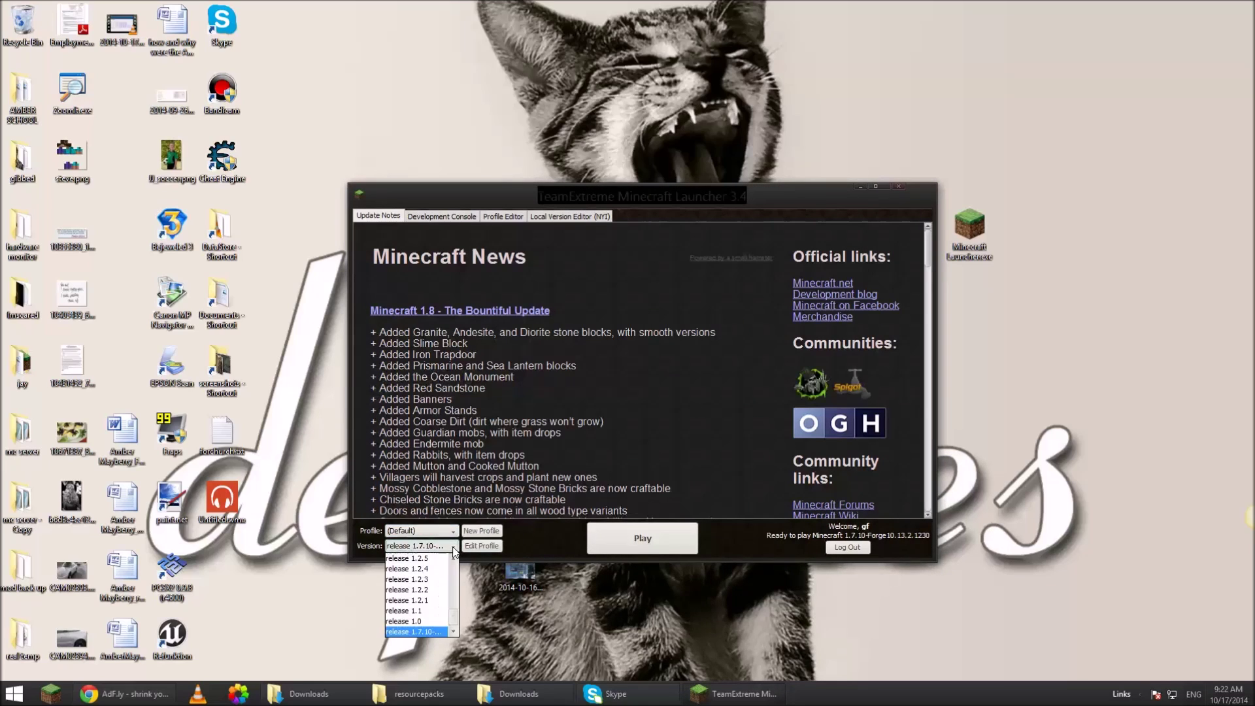
scroll(428, 573, "up", 10)
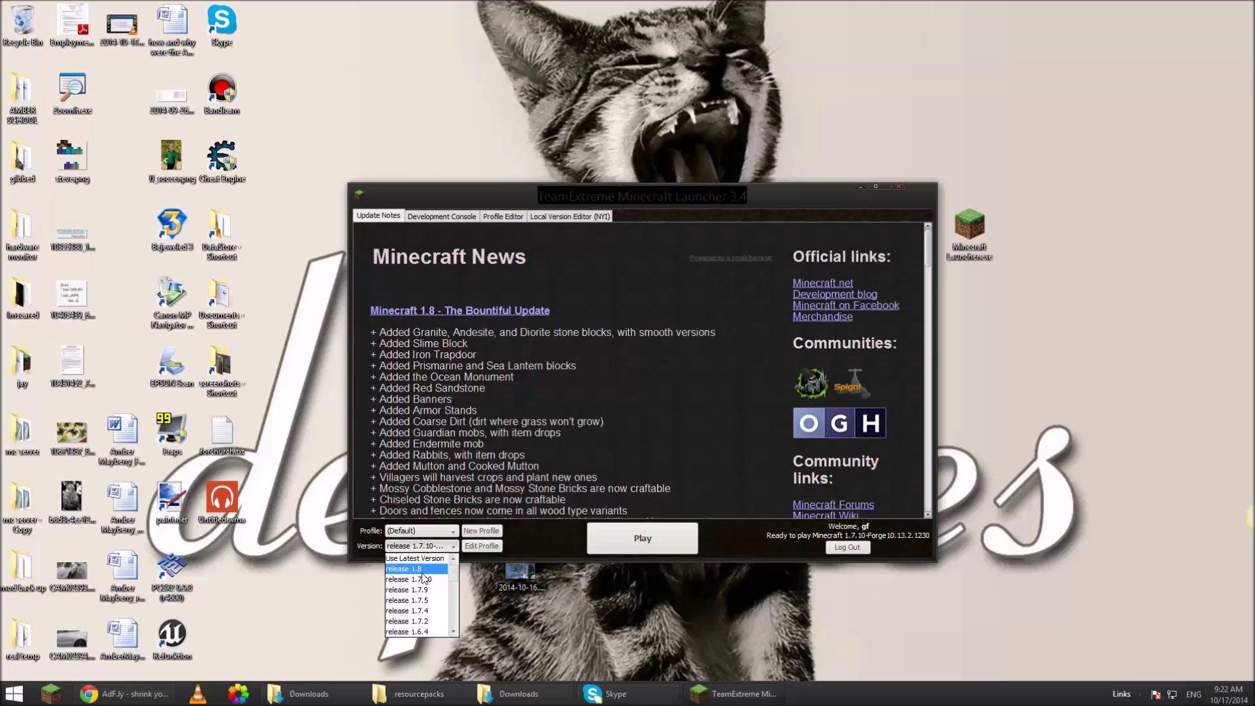
left_click(417, 602)
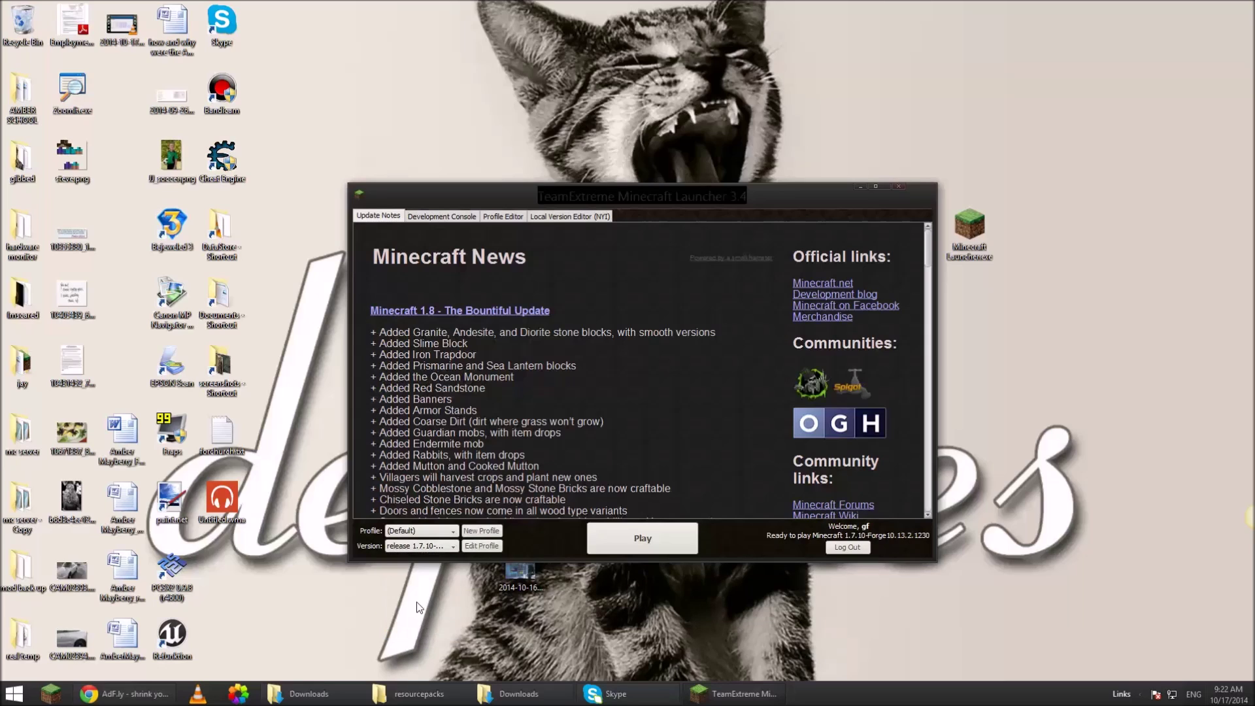
left_click(659, 538)
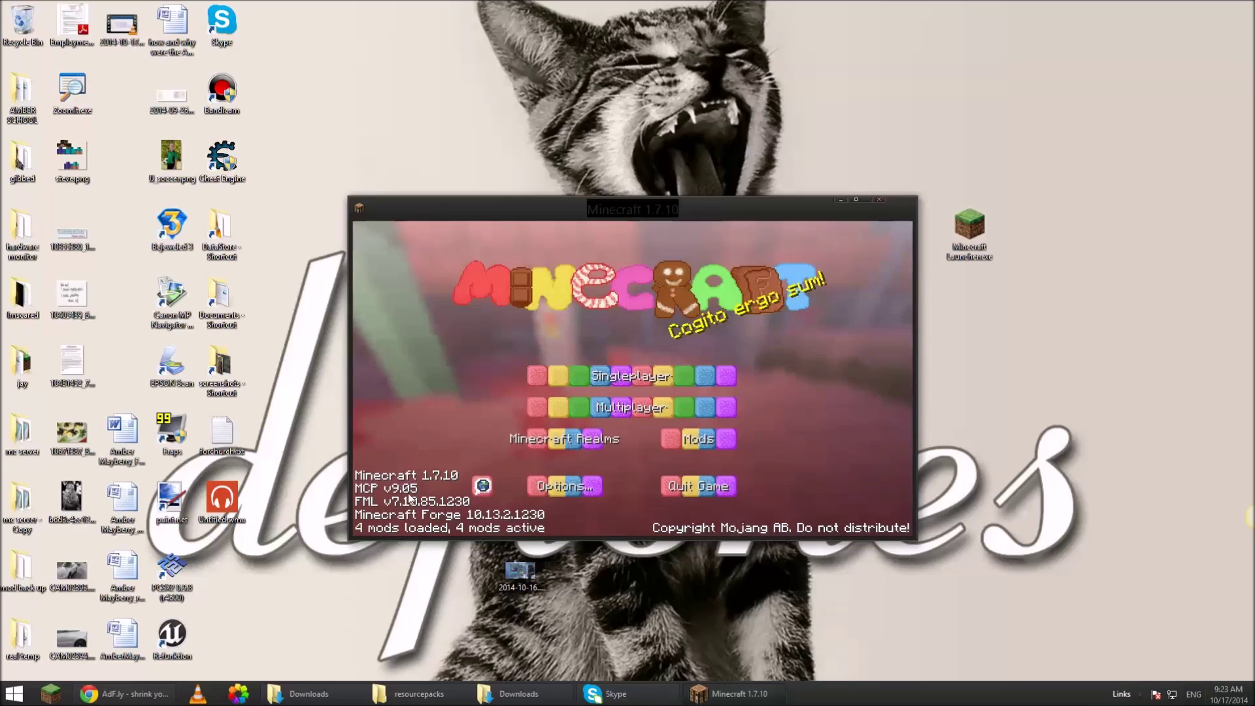
- Review the Mod List details for Minecraft Coder Pack, Forge Mod Loader, Minecraft Forge and TooManyItems, and return to the title screen
left_click(706, 445)
left_click(451, 294)
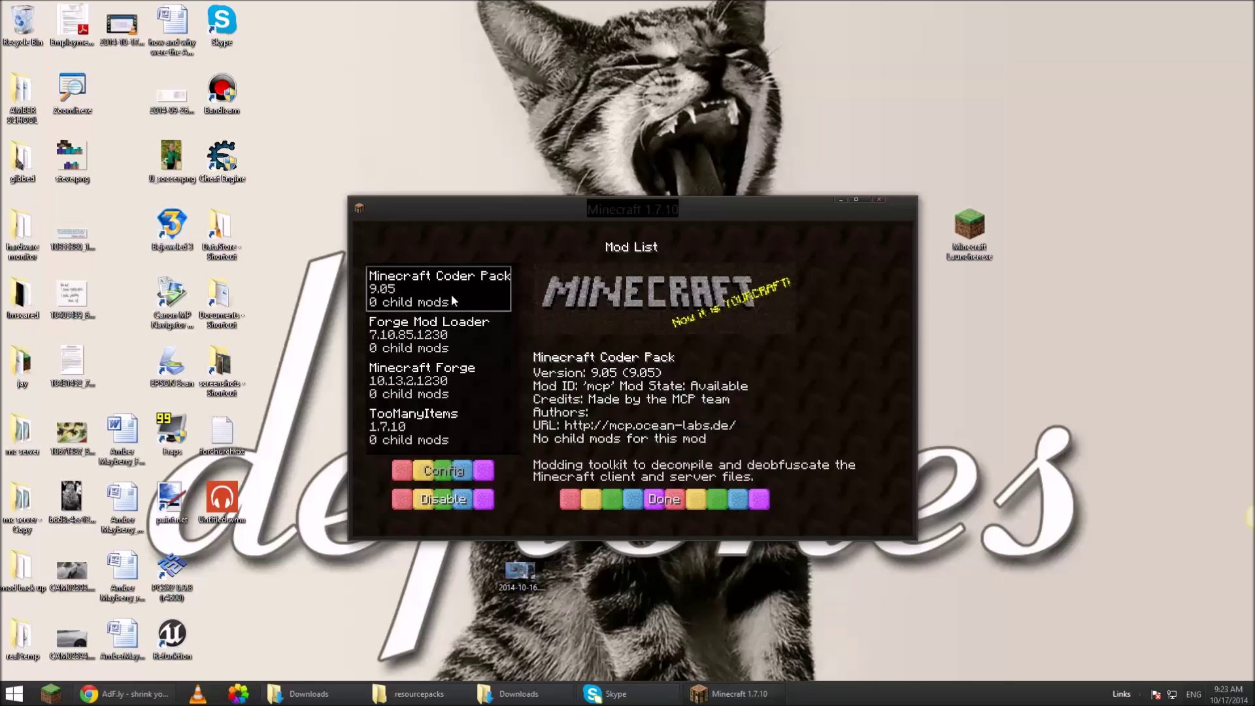
left_click(456, 337)
left_click(460, 387)
left_click(457, 424)
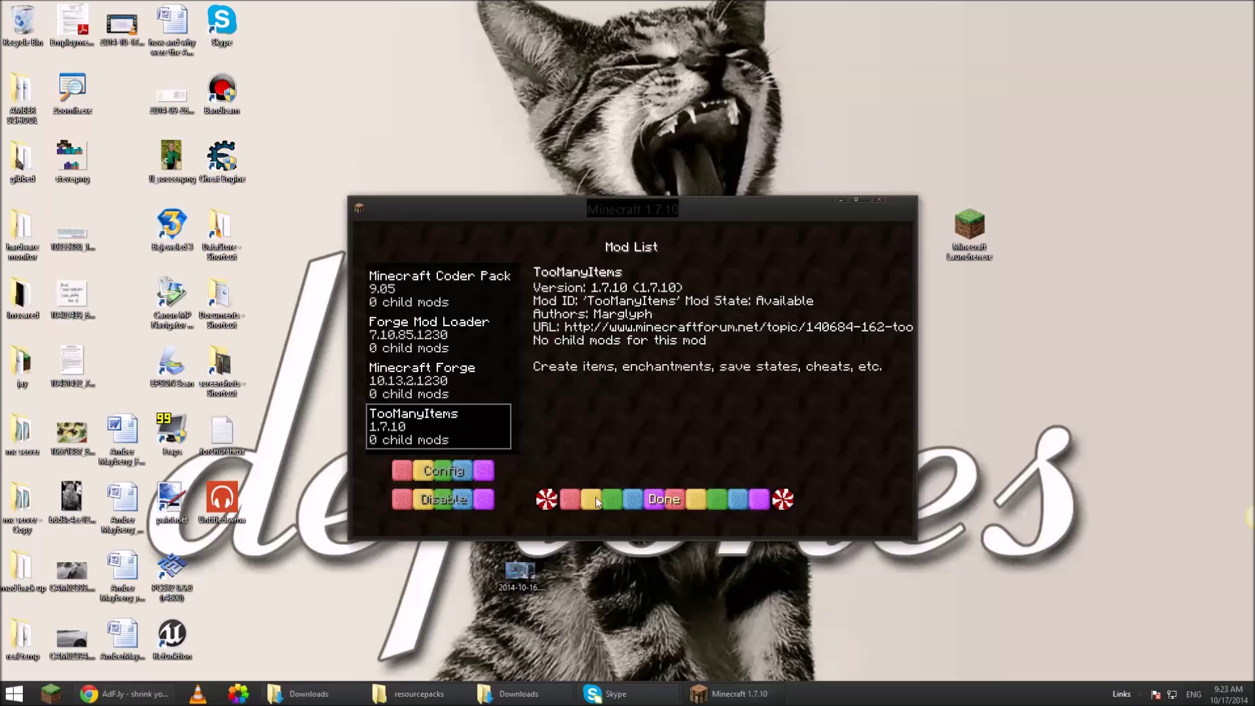
left_click(638, 500)
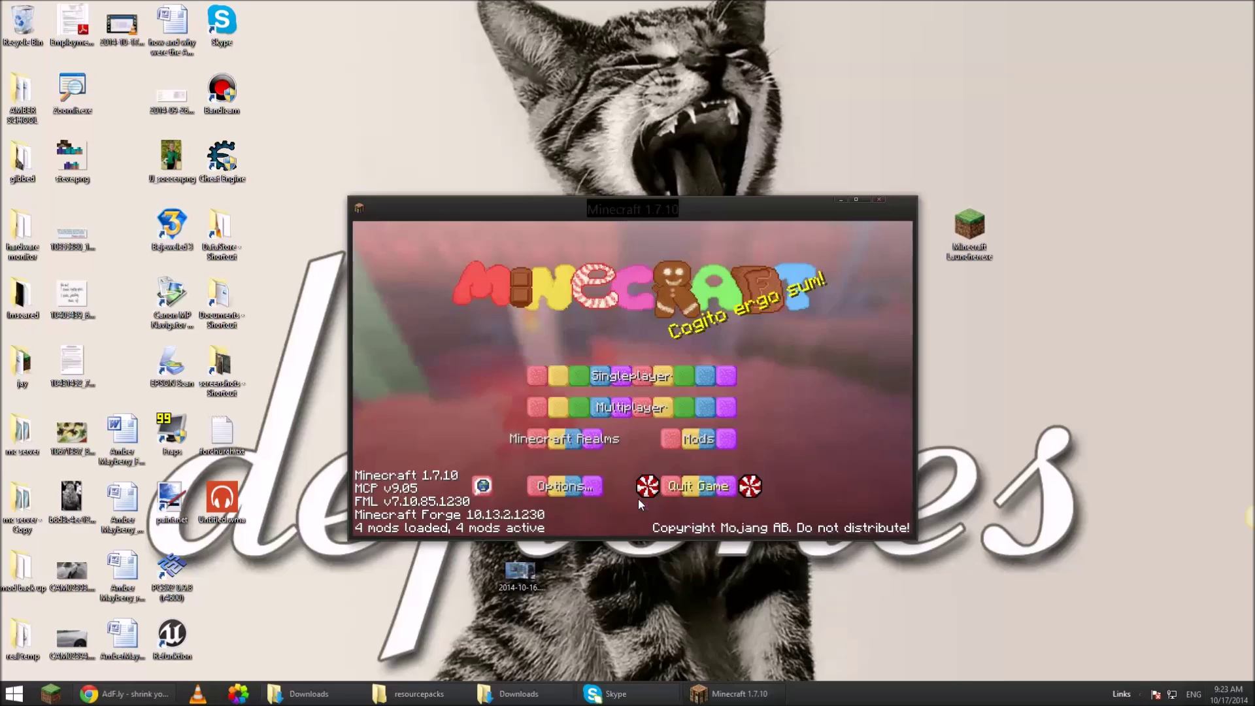
- Create a singleplayer world with the default name New World in Survival game mode
left_click(605, 368)
left_click(673, 482)
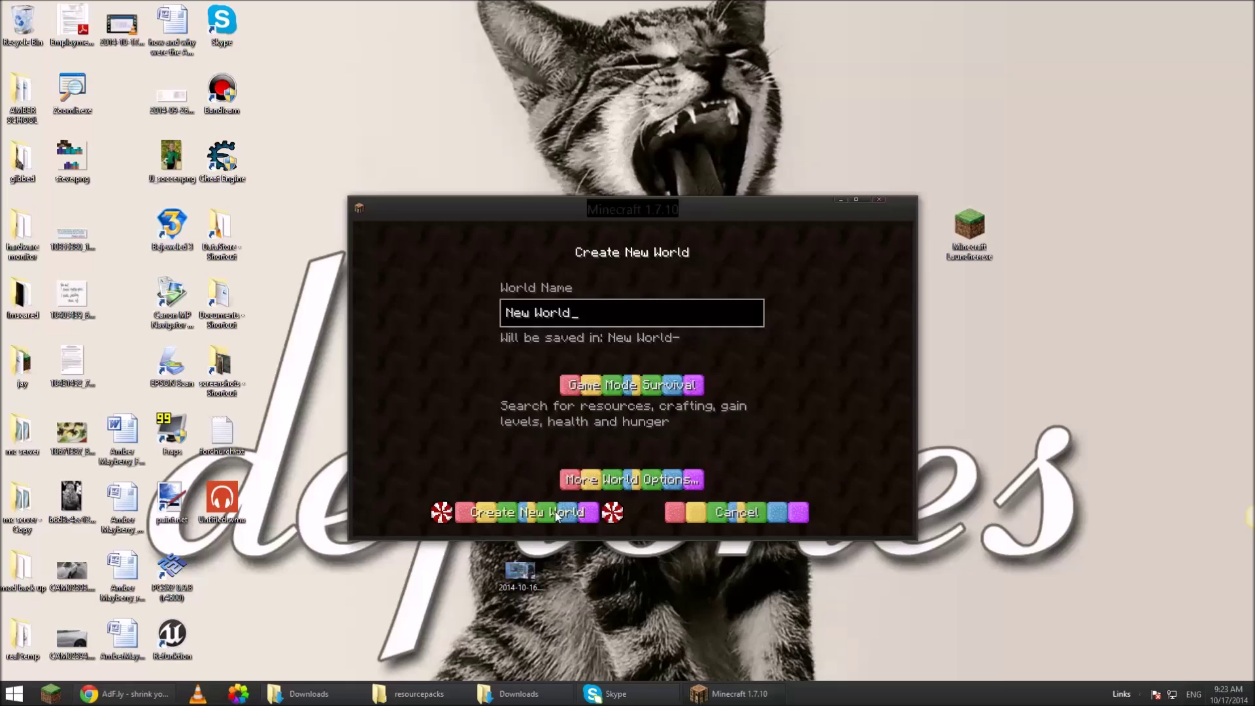
left_click(595, 513)
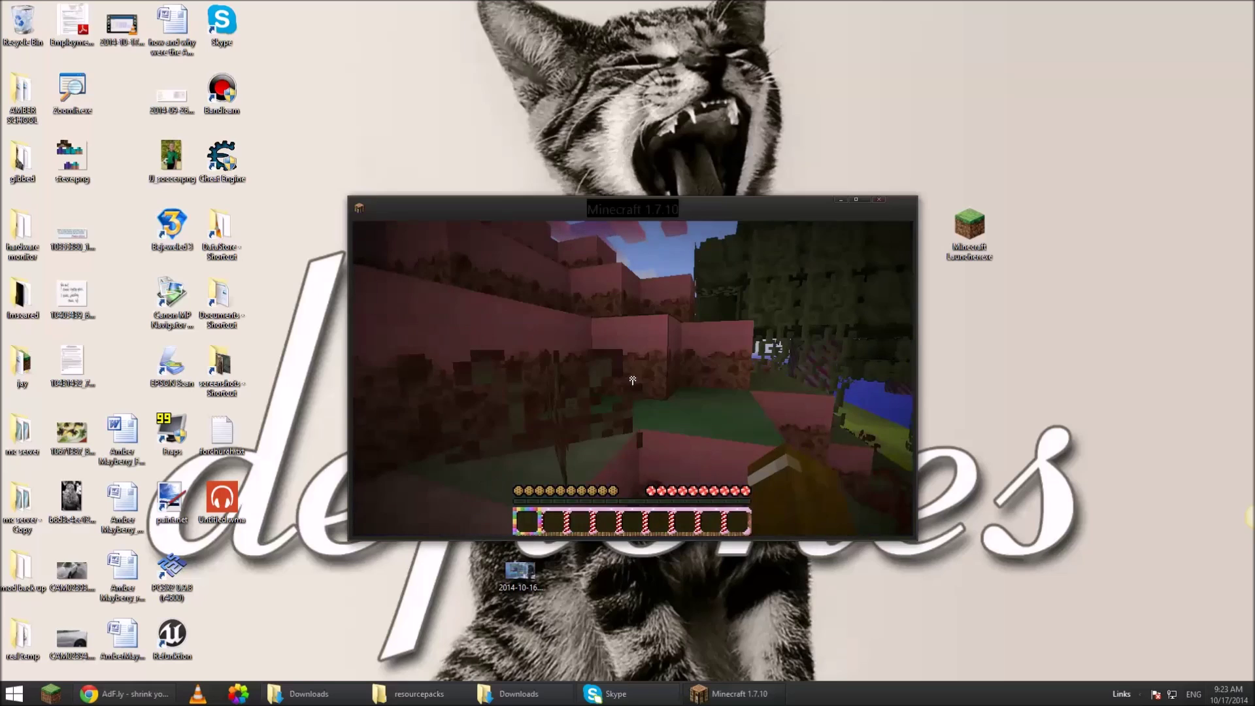
- Maximize the game window and add an Iron Sword to the inventory from page 4 of the TooManyItems item list
key("e")
scroll(849, 417, "down", 3)
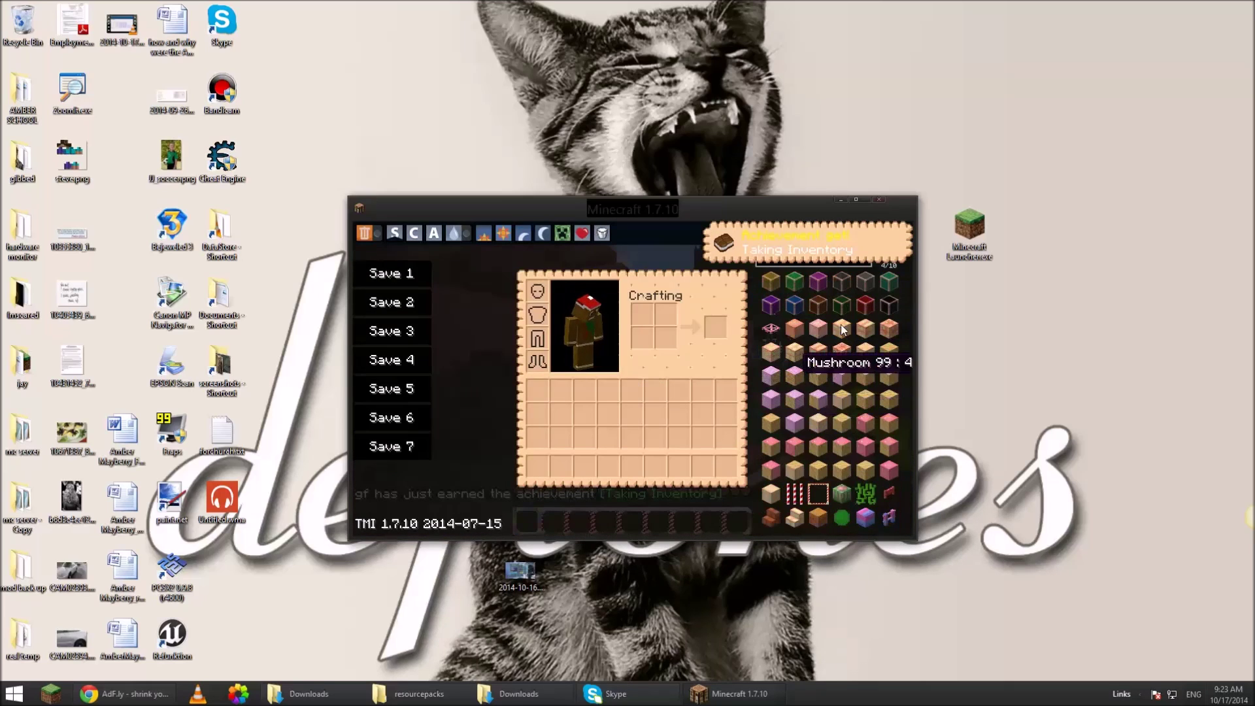
left_click(856, 197)
left_click(941, 102)
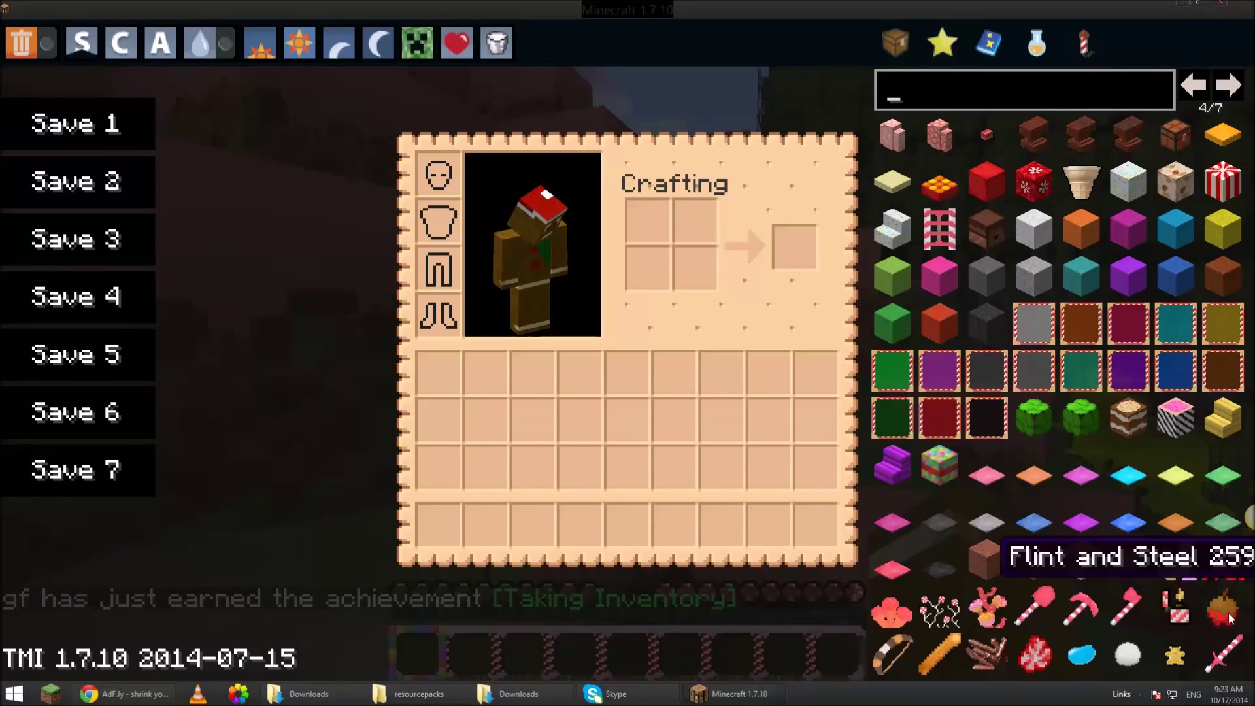
left_click(1227, 654)
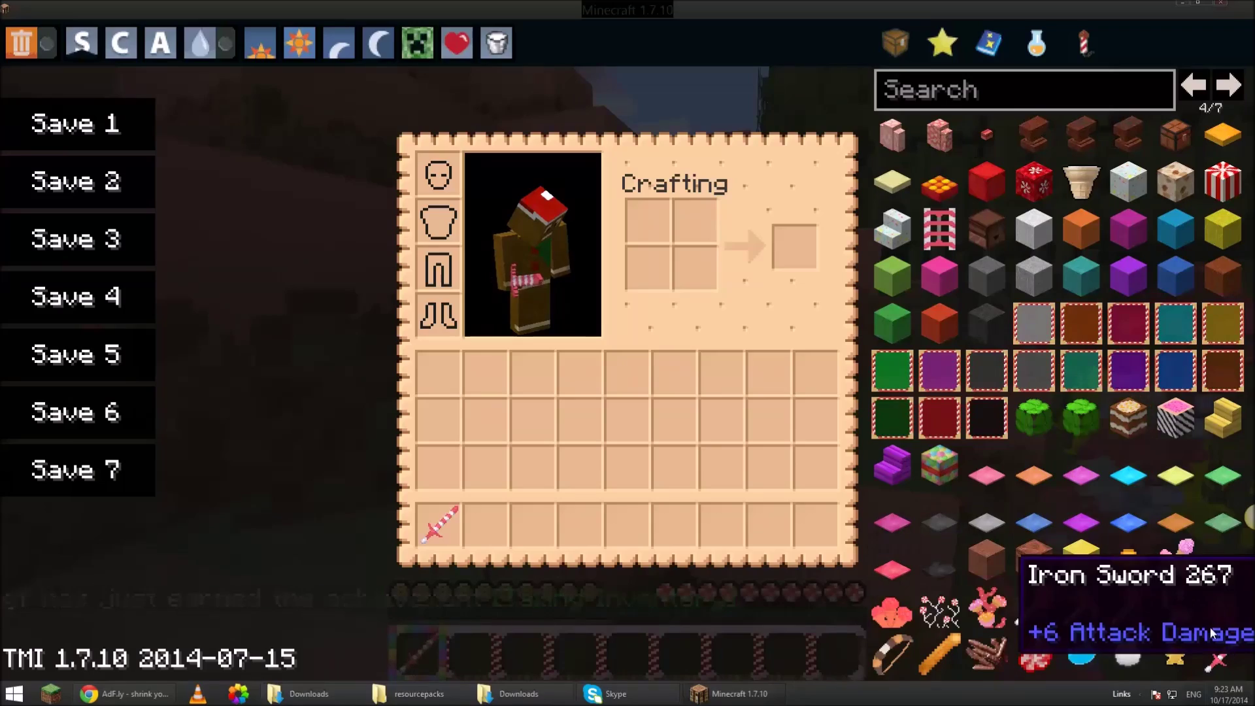
key("e")
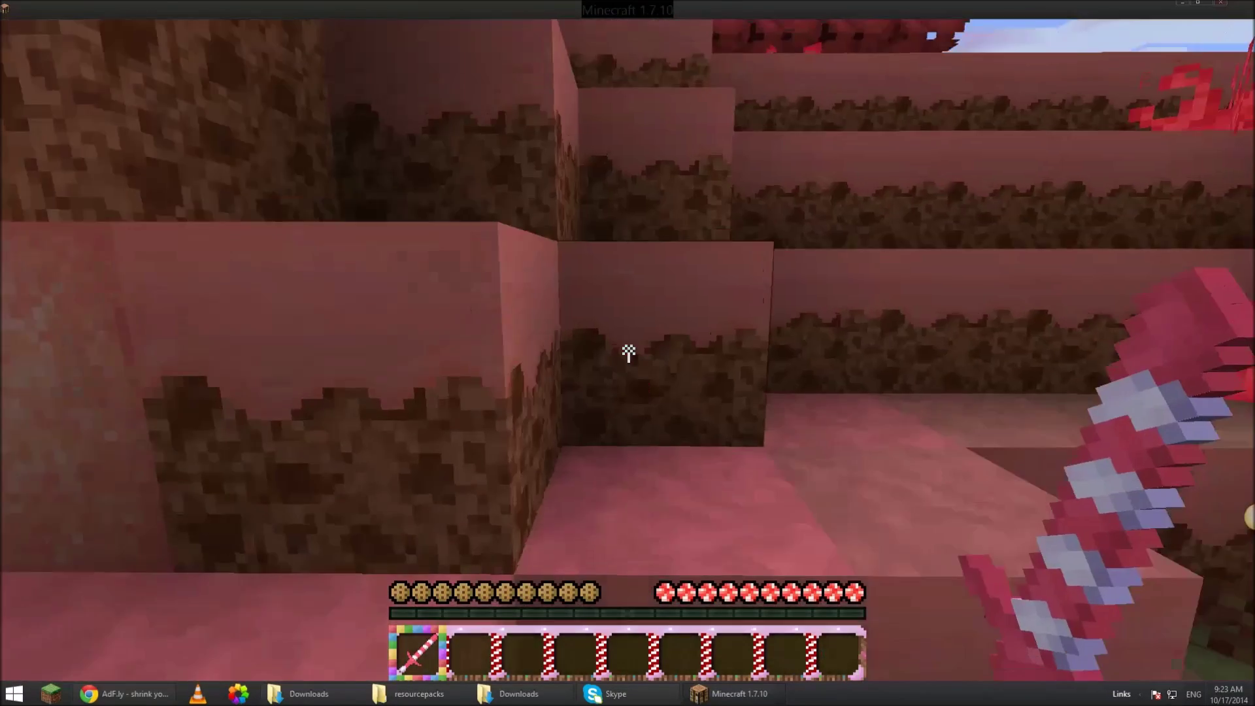
- Save and quit the world to the title screen and quit the game
key("Escape")
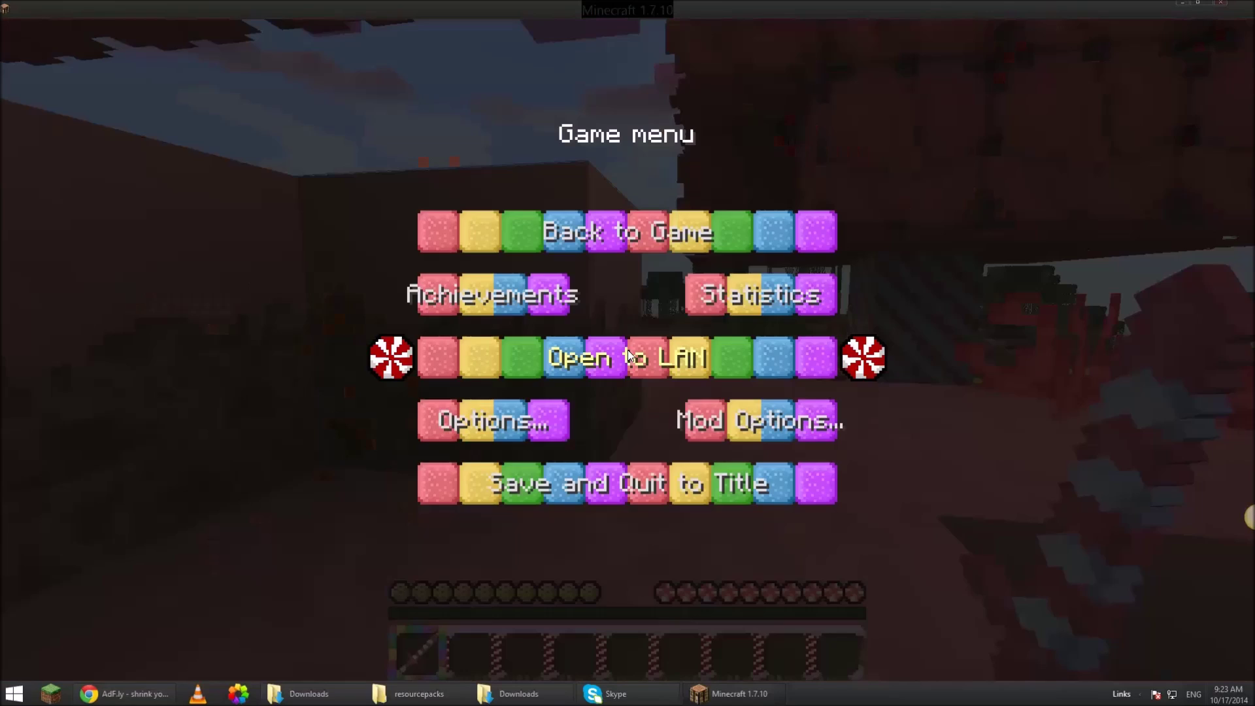
left_click(639, 468)
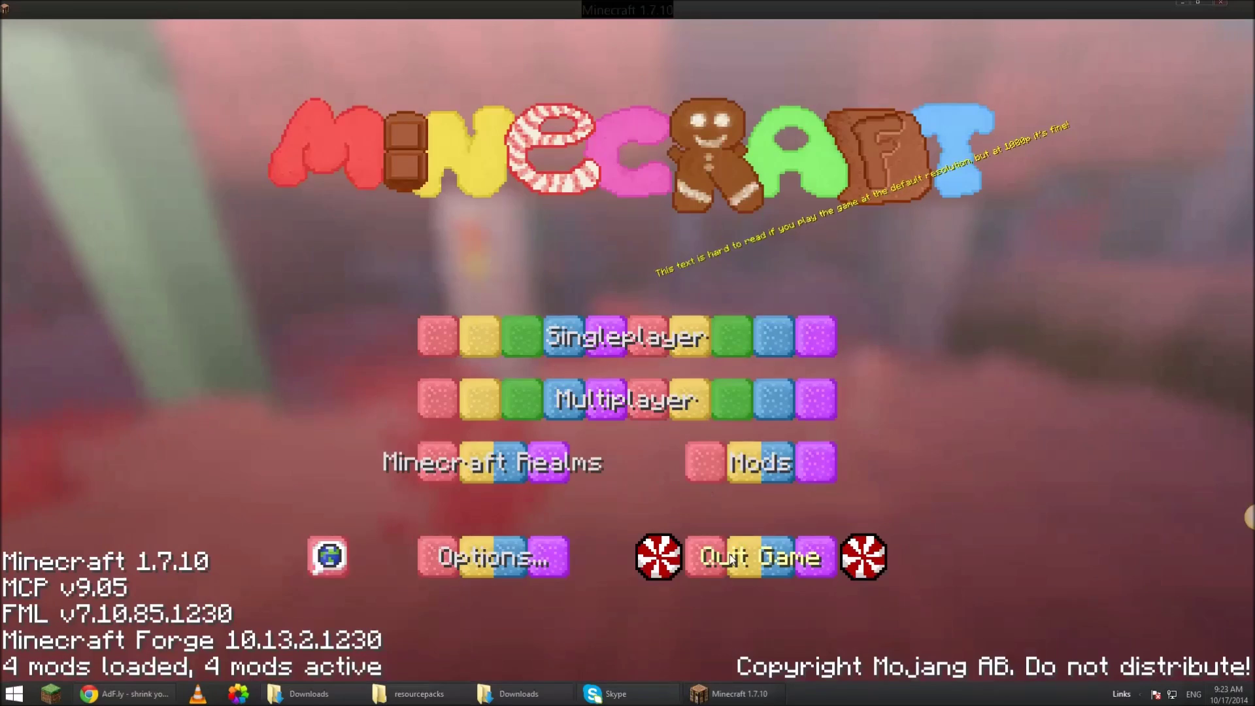
left_click(730, 559)
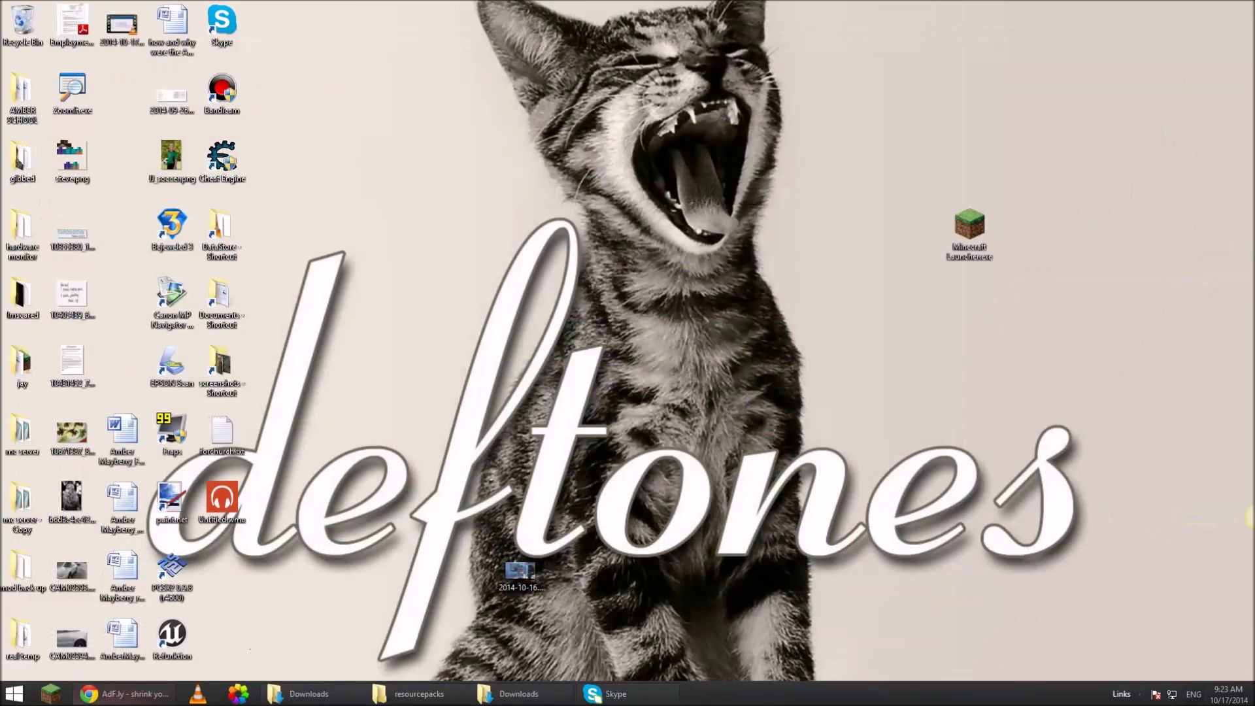
- Switch to Chrome, search for "mods for 1.7.10" in a new tab and open the 9Minecraft Minecraft 1.7.10 Mods result
left_click(124, 693)
middle_click(204, 5)
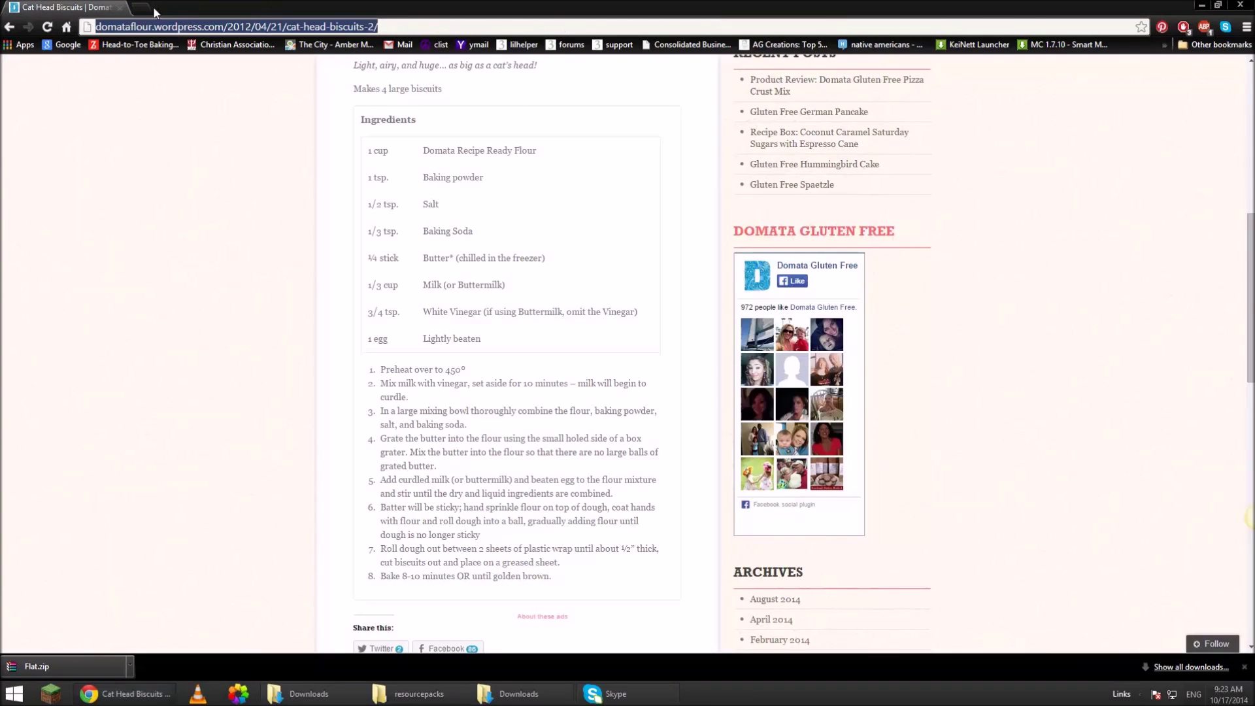
left_click(138, 7)
type("mods fo")
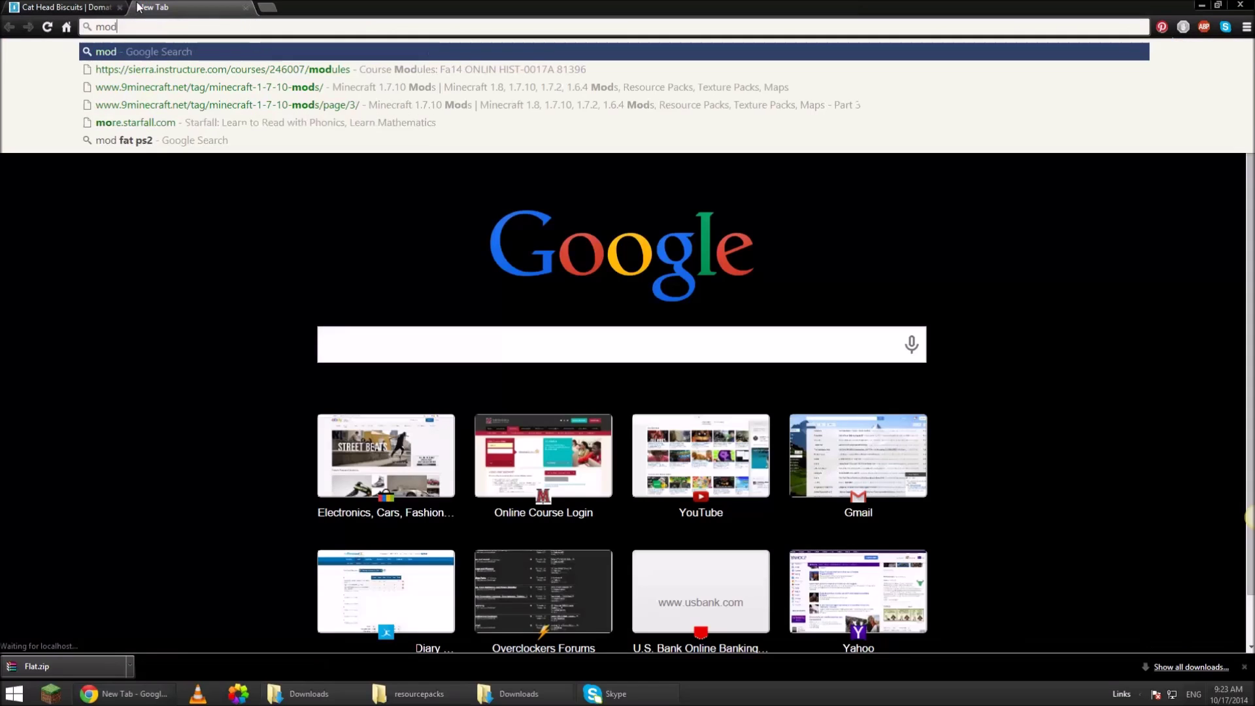
type("r 1.7")
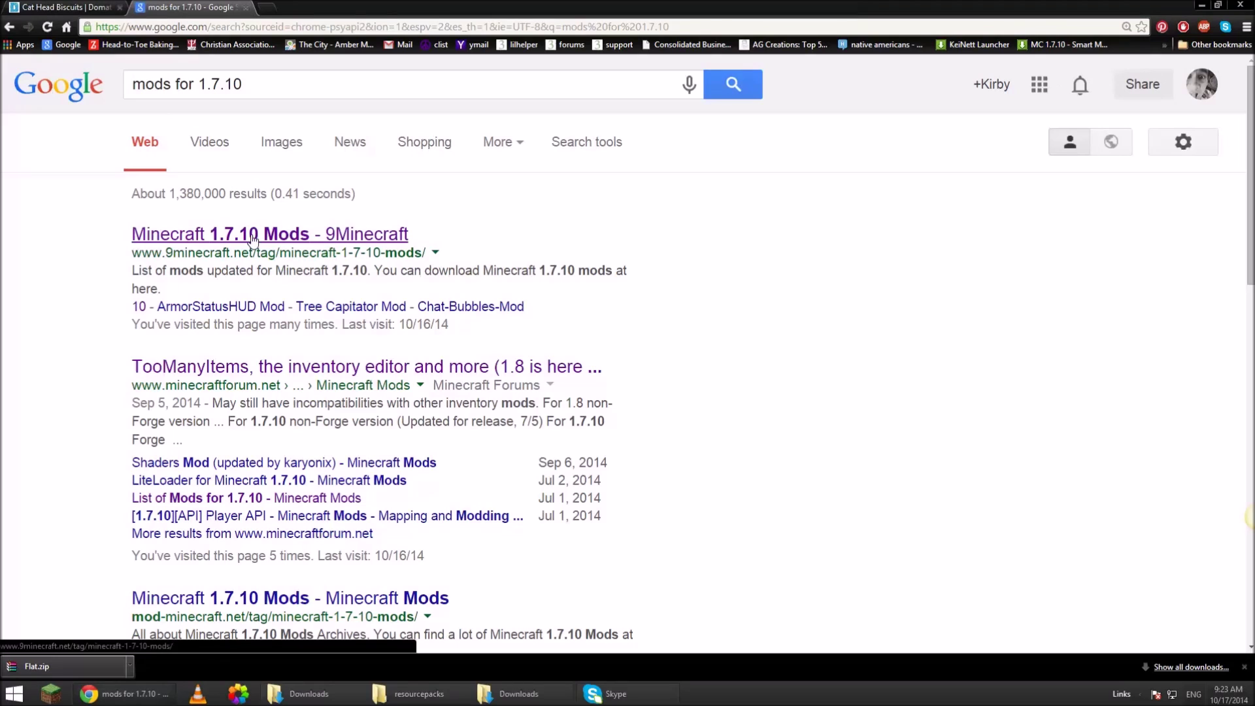
left_click(253, 236)
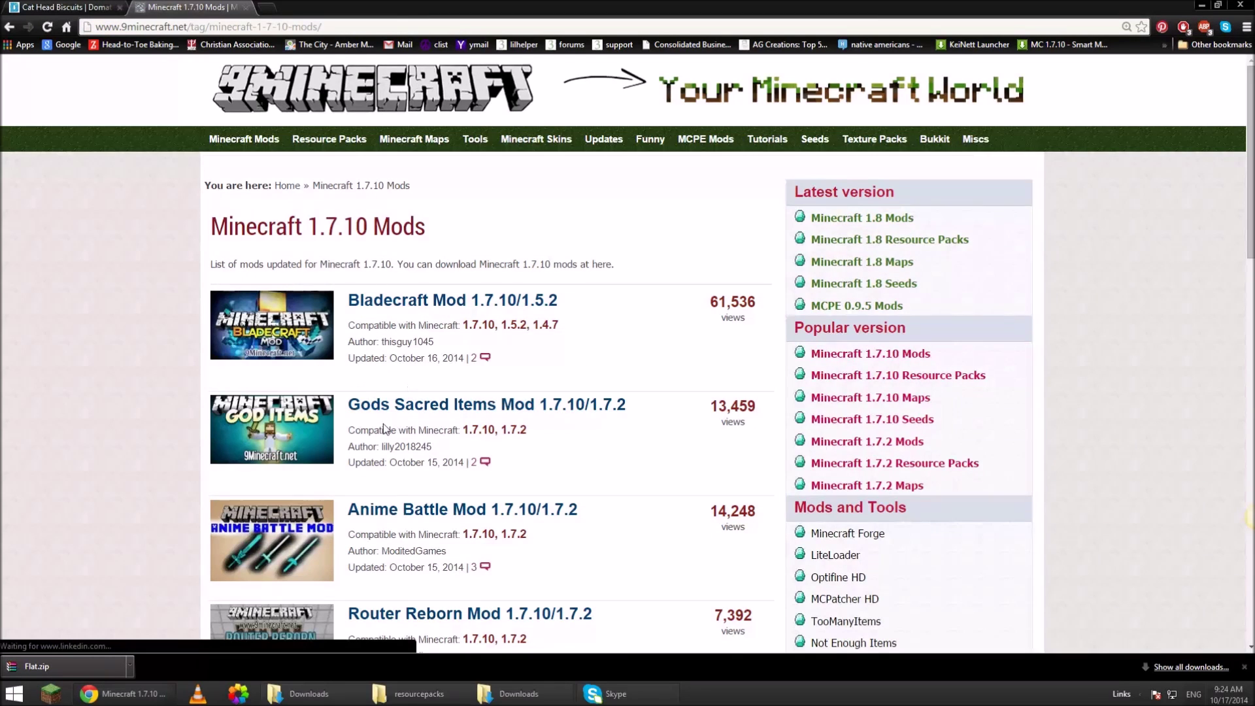
- Browse the mods on the first two pages of the 9Minecraft 1.7.10 mod list
scroll(459, 460, "down", 5)
scroll(457, 431, "down", 3)
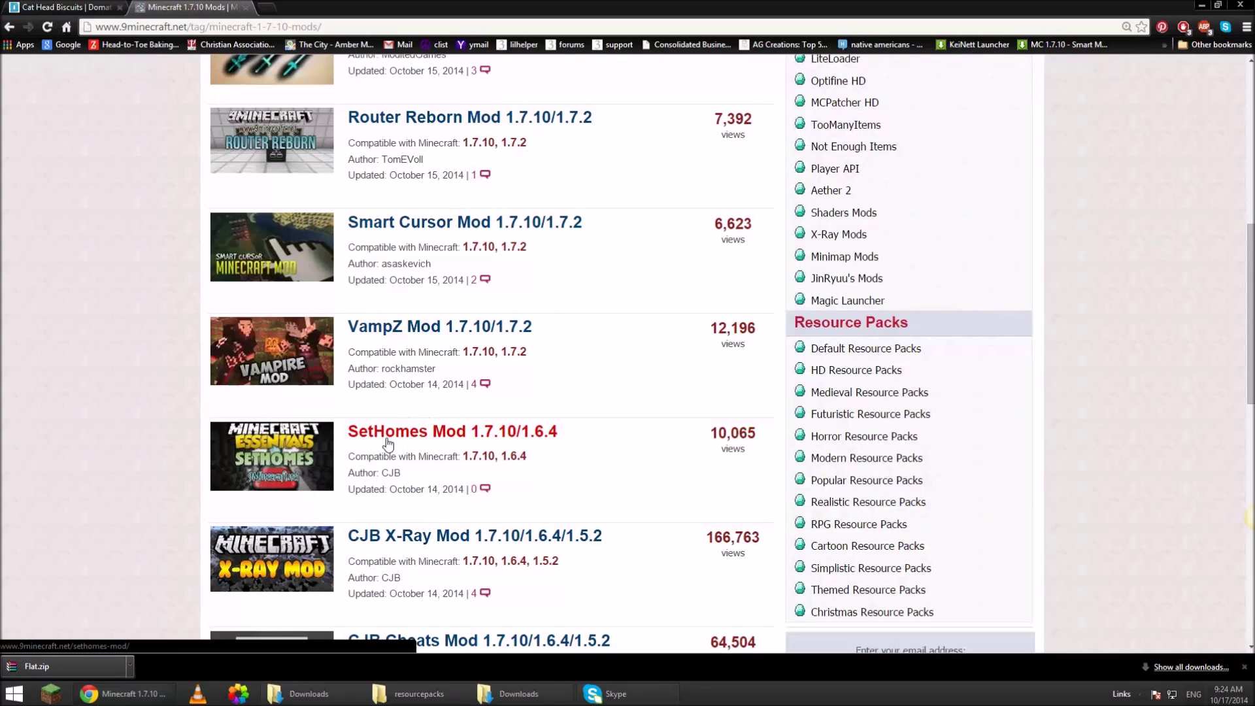
scroll(389, 438, "down", 3)
scroll(389, 445, "down", 4)
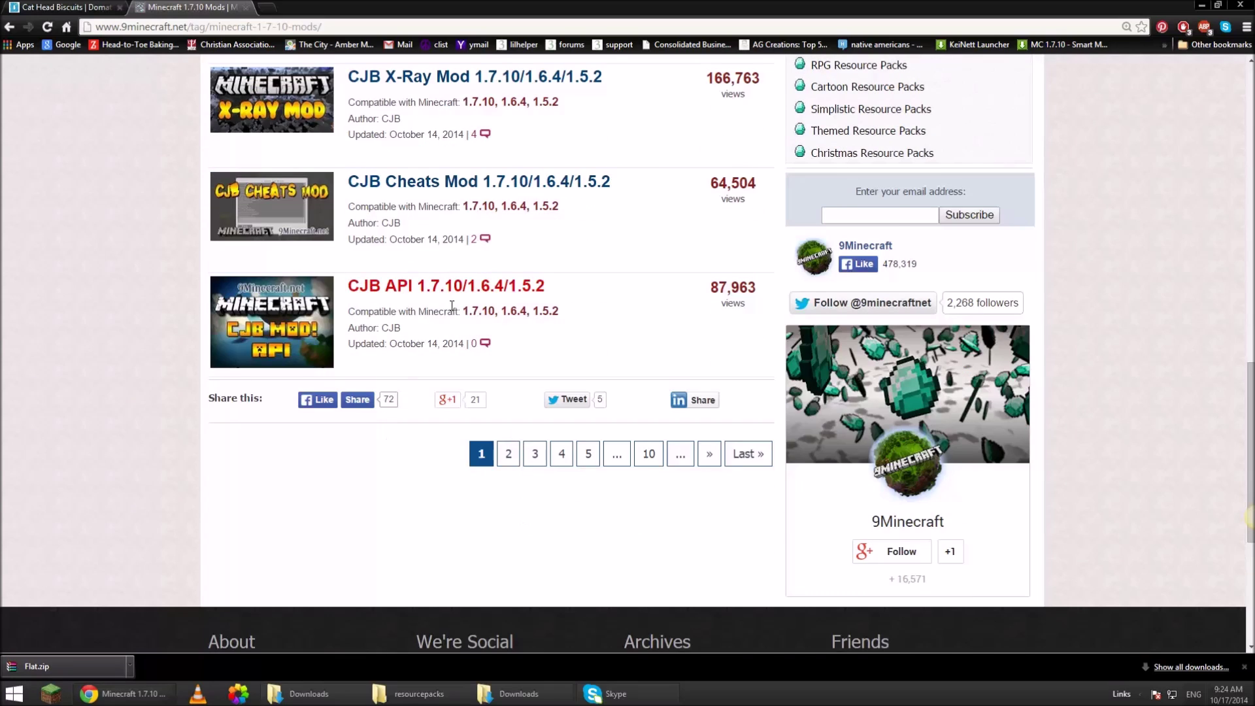
scroll(404, 285, "up", 2)
left_click_drag(339, 204, 420, 439)
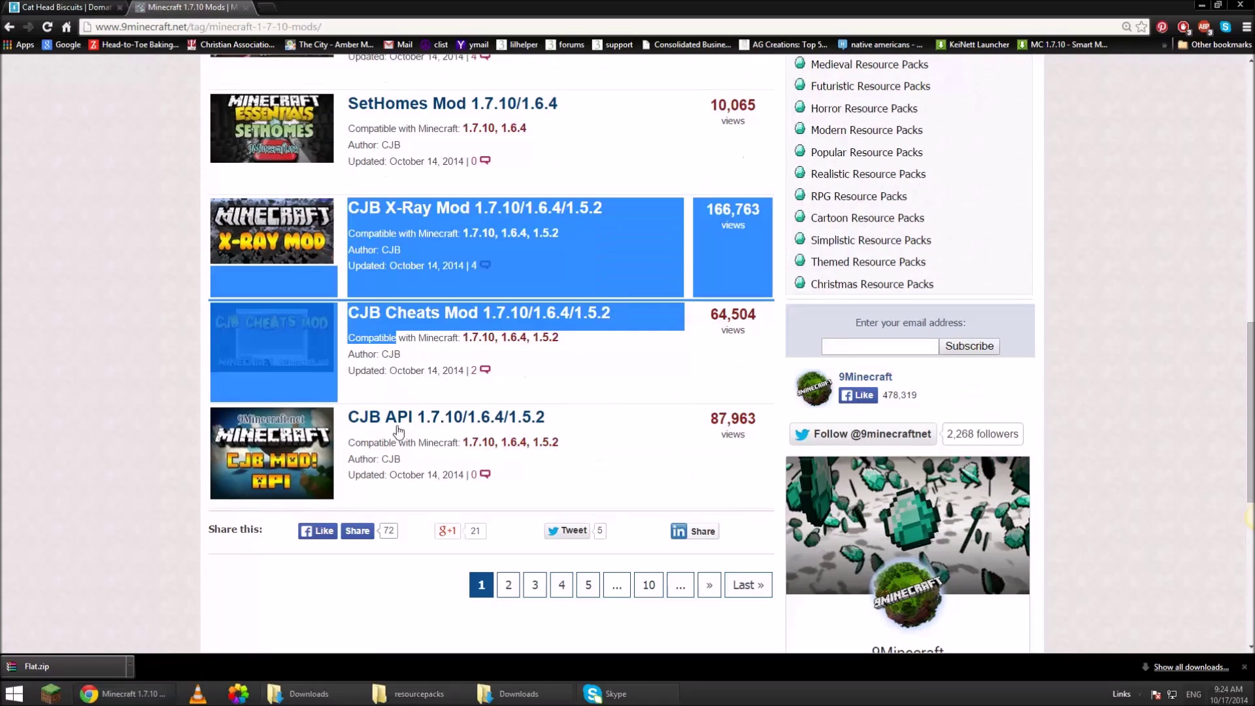
left_click(509, 586)
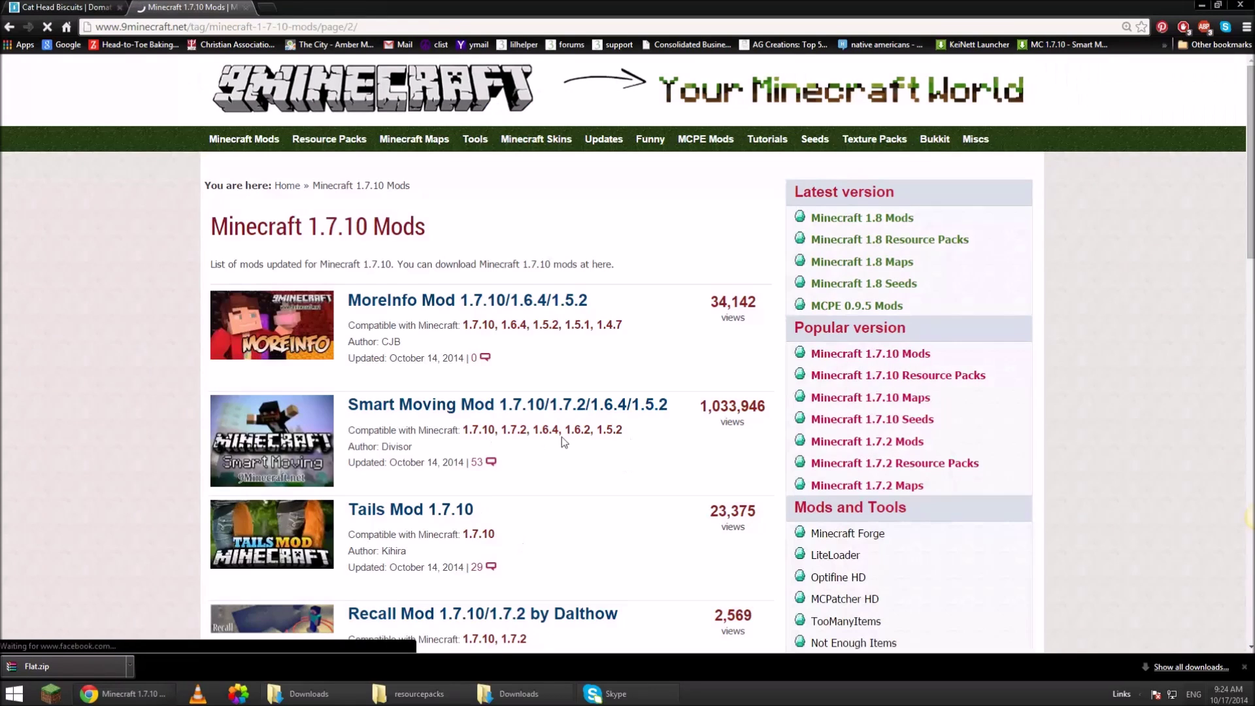
scroll(562, 436, "down", 5)
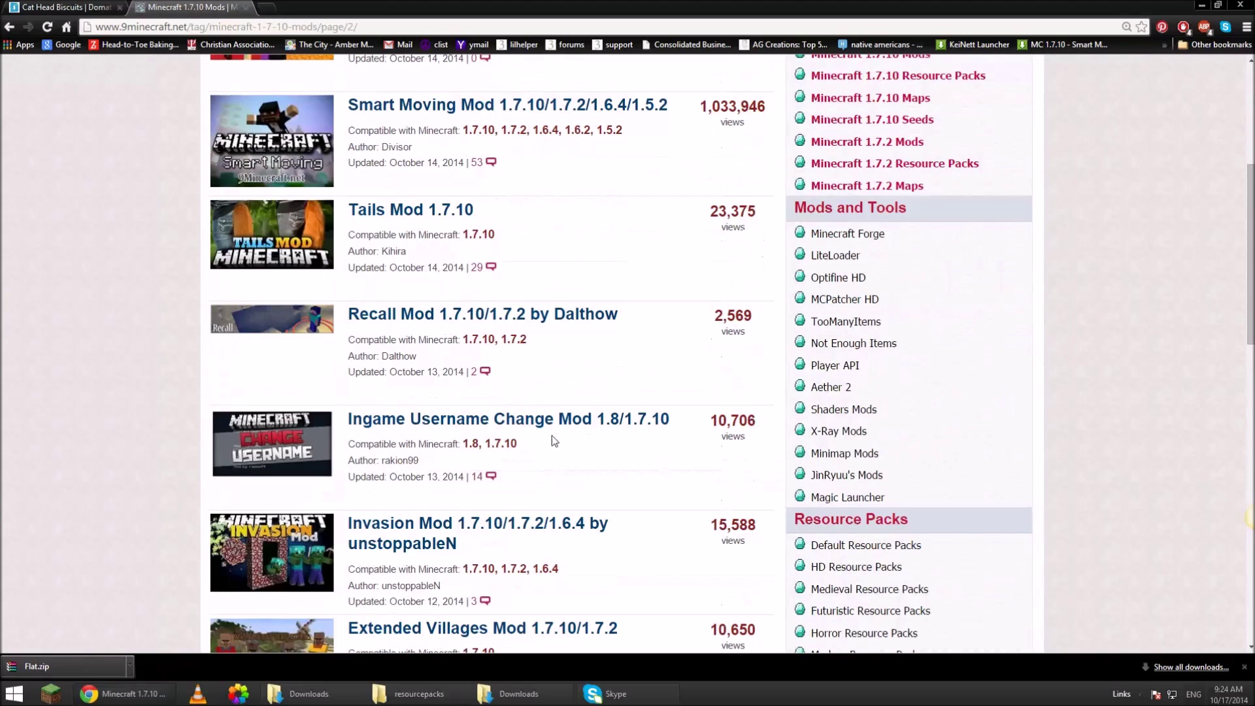
scroll(592, 475, "down", 5)
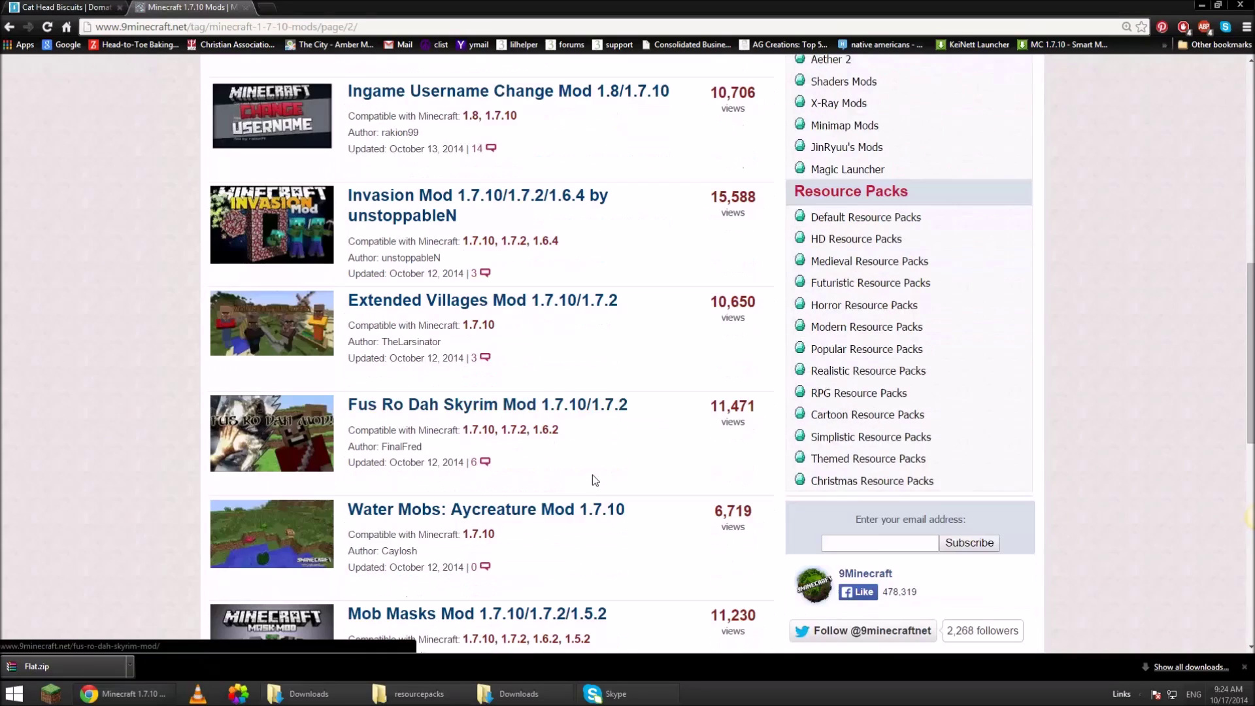
scroll(592, 474, "down", 4)
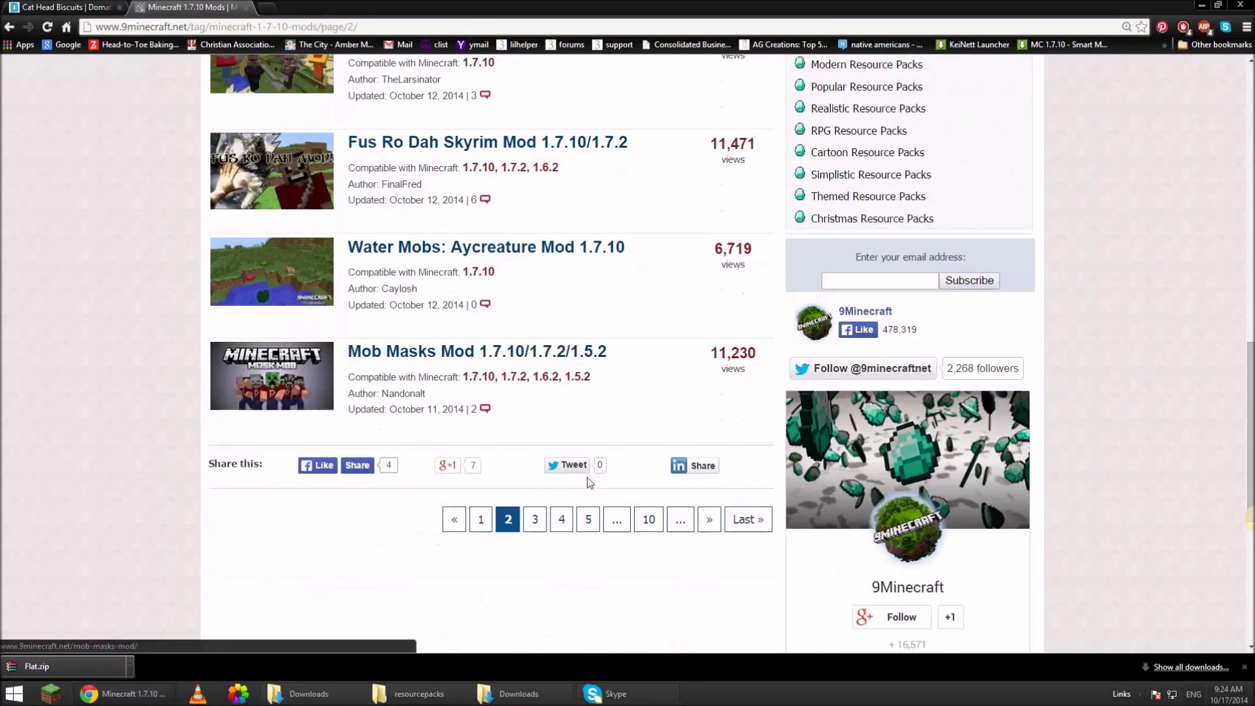
- Go through page 3 of the mod list and open the Bountiful Breads Mod 1.7.10/1.7.2 page
left_click(535, 520)
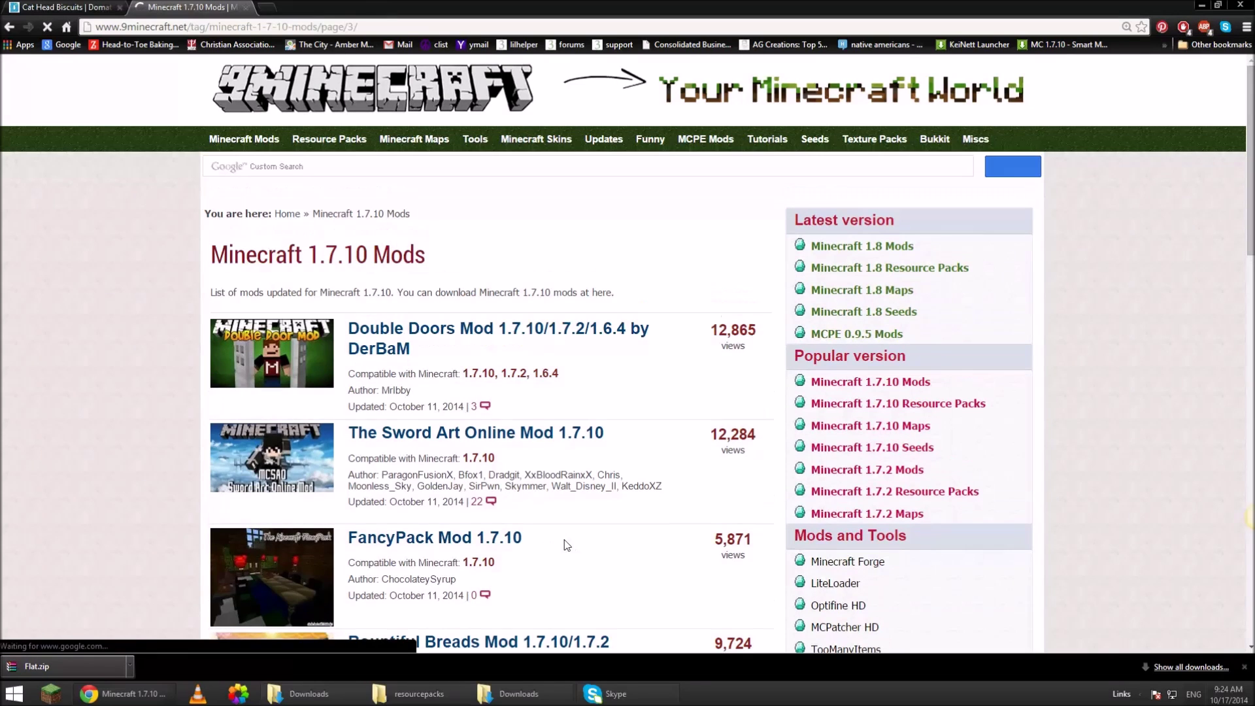
scroll(565, 544, "down", 1)
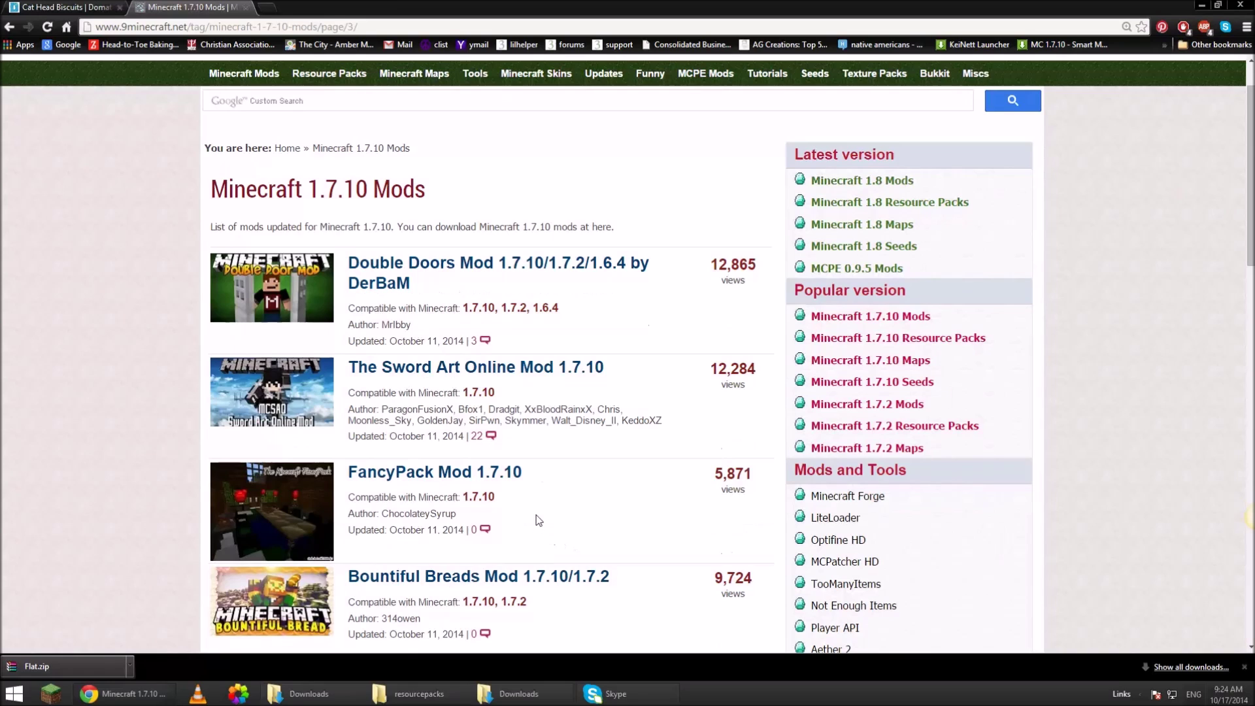
scroll(541, 515, "down", 3)
scroll(542, 516, "down", 2)
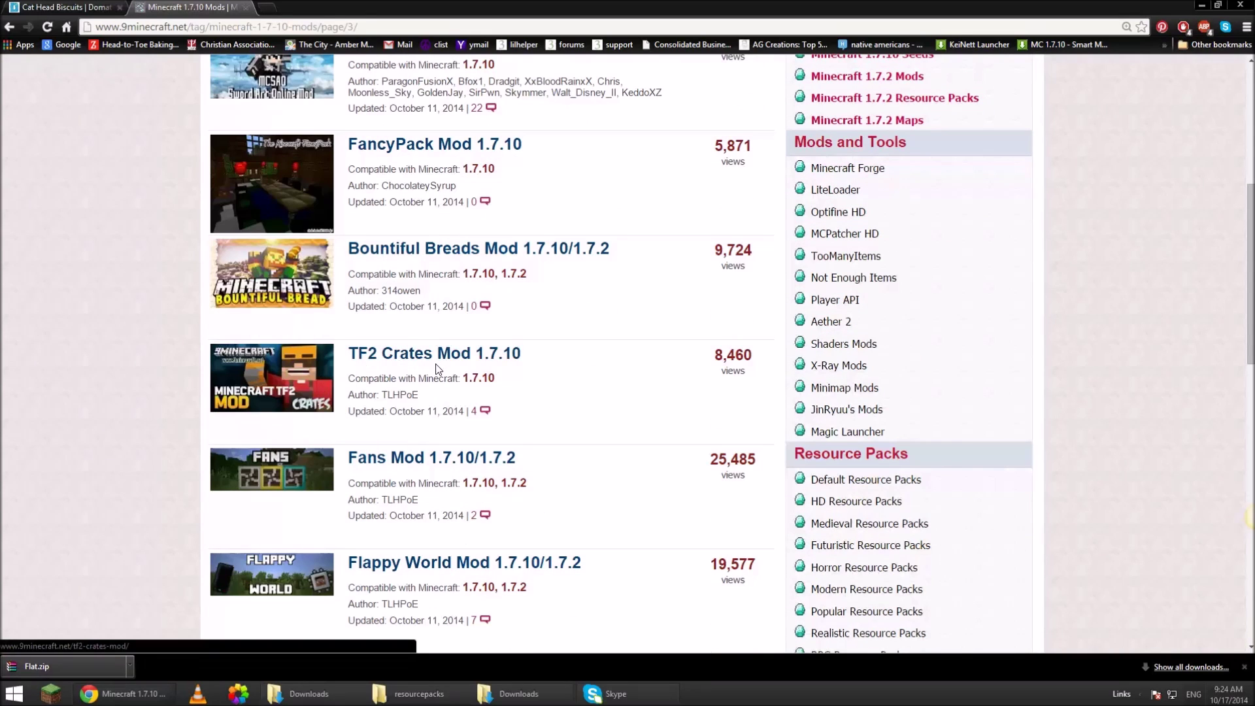
scroll(553, 513, "down", 6)
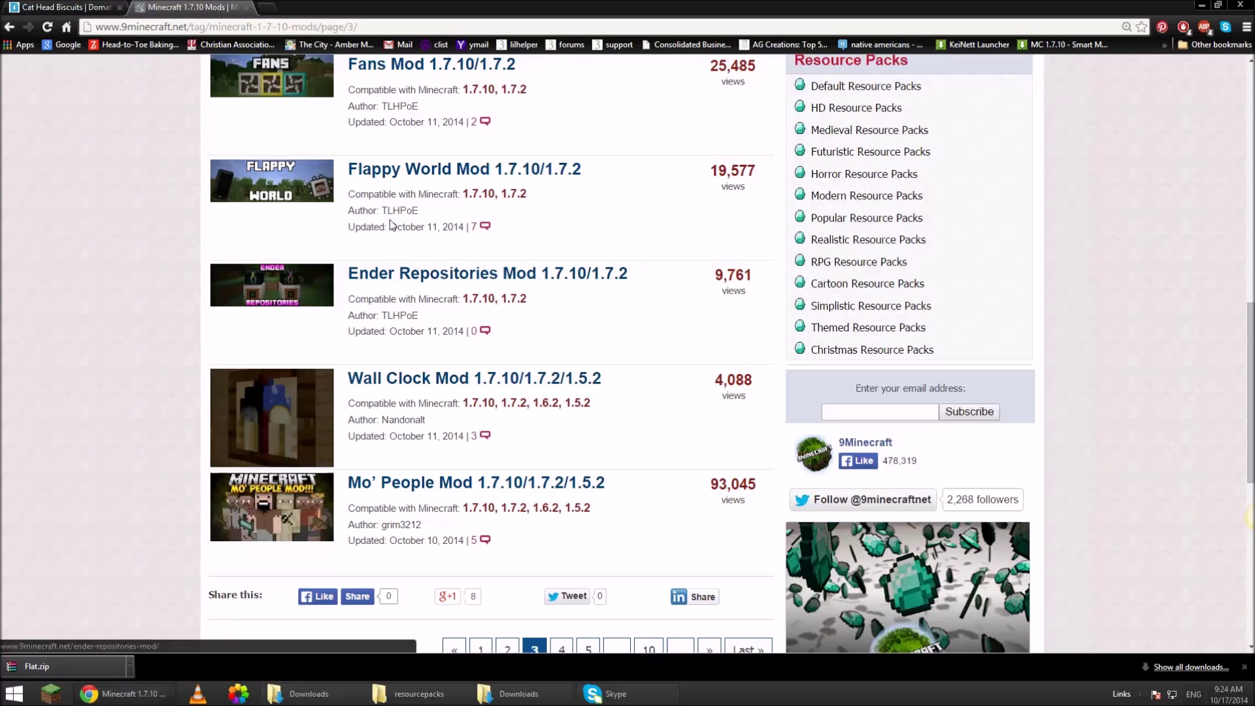
scroll(377, 179, "up", 5)
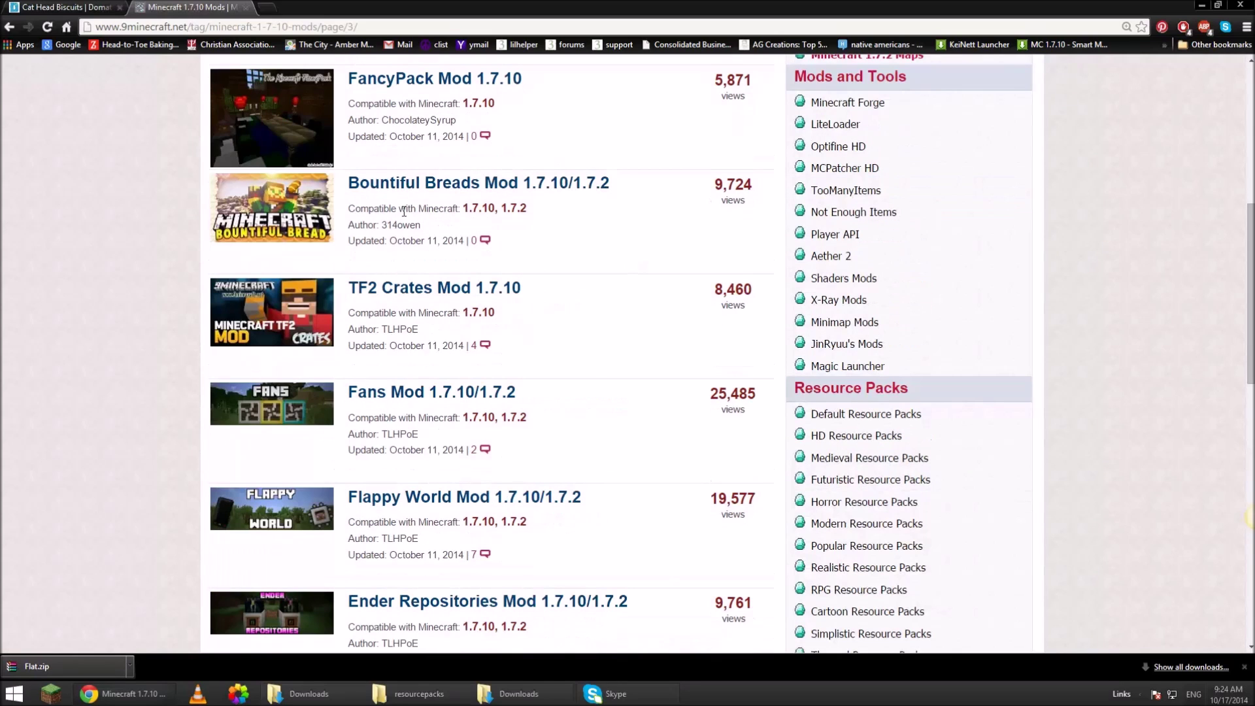
left_click(413, 182)
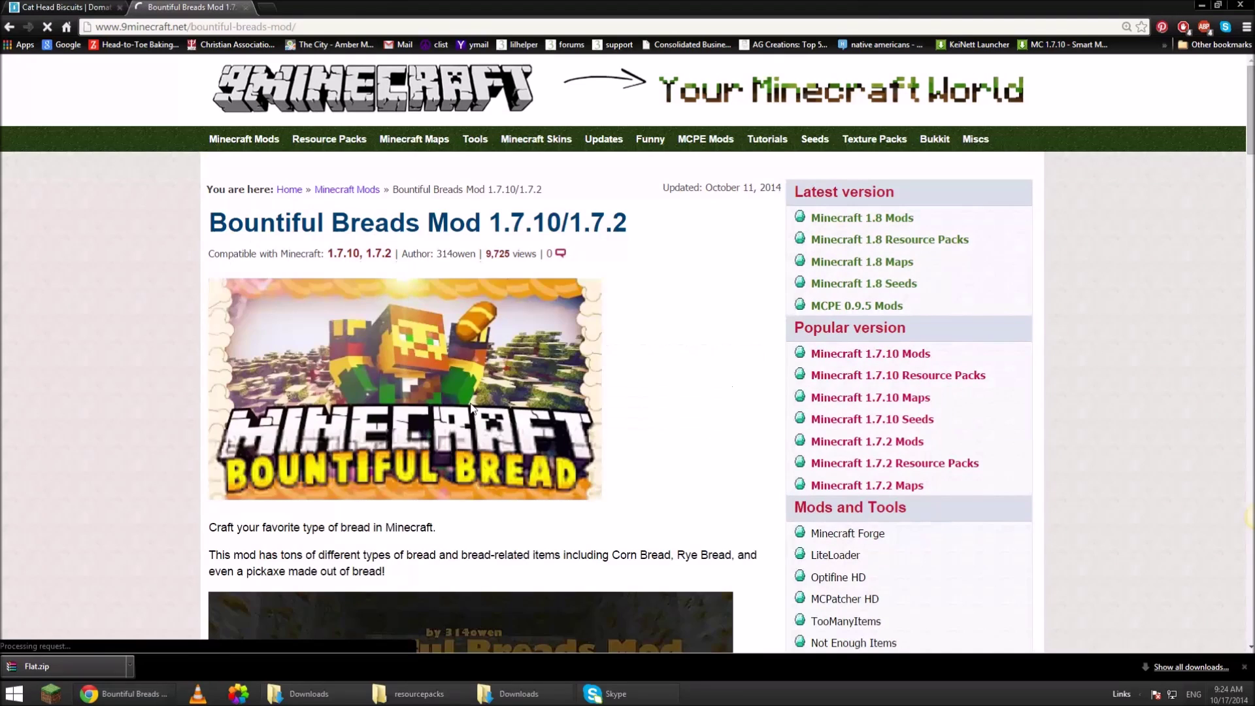
- Review the mod's recipes and install instructions, download its 1.7.10/1.7.2 jar from the dl4.9minecraft.net link and keep the file
scroll(469, 402, "down", 3)
scroll(470, 402, "down", 11)
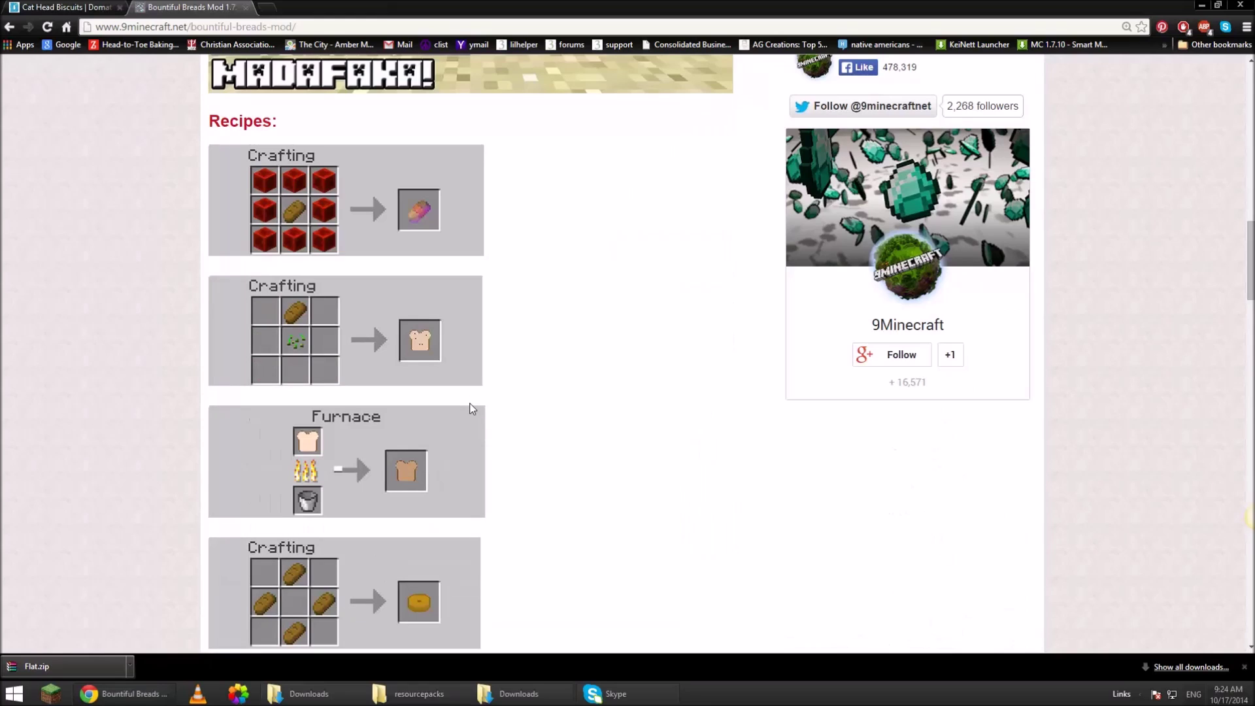
scroll(433, 344, "down", 12)
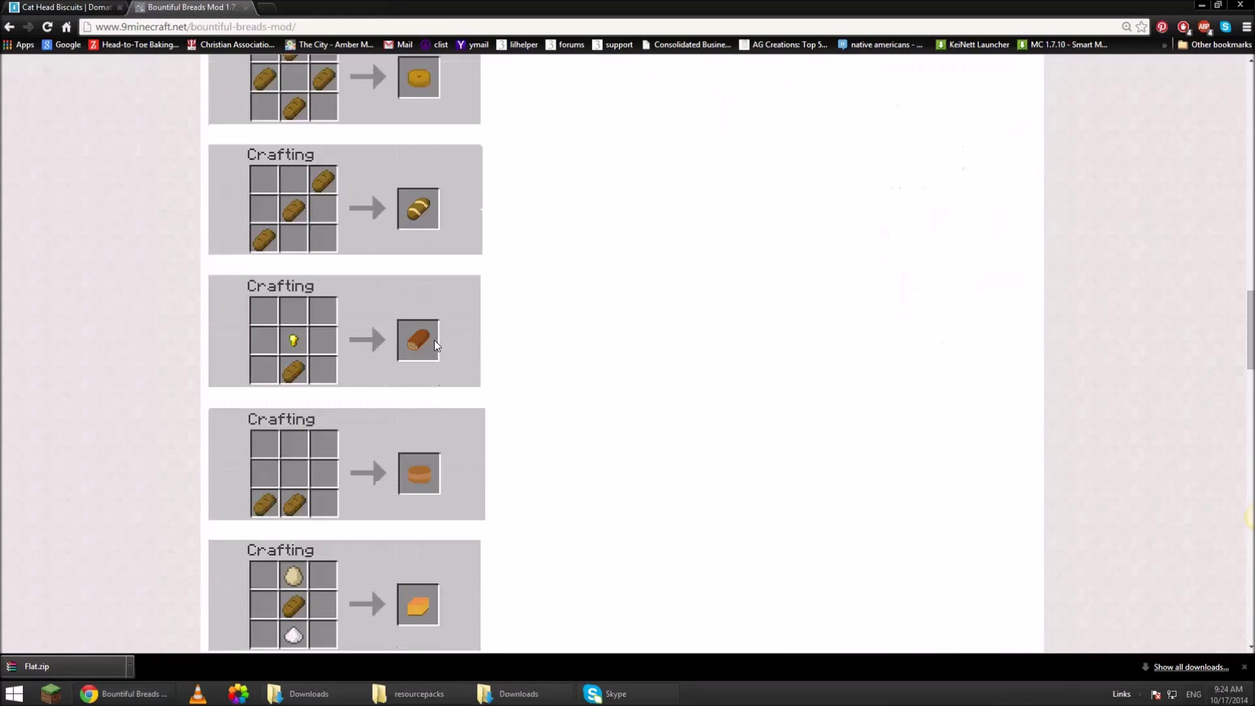
scroll(441, 402, "down", 4)
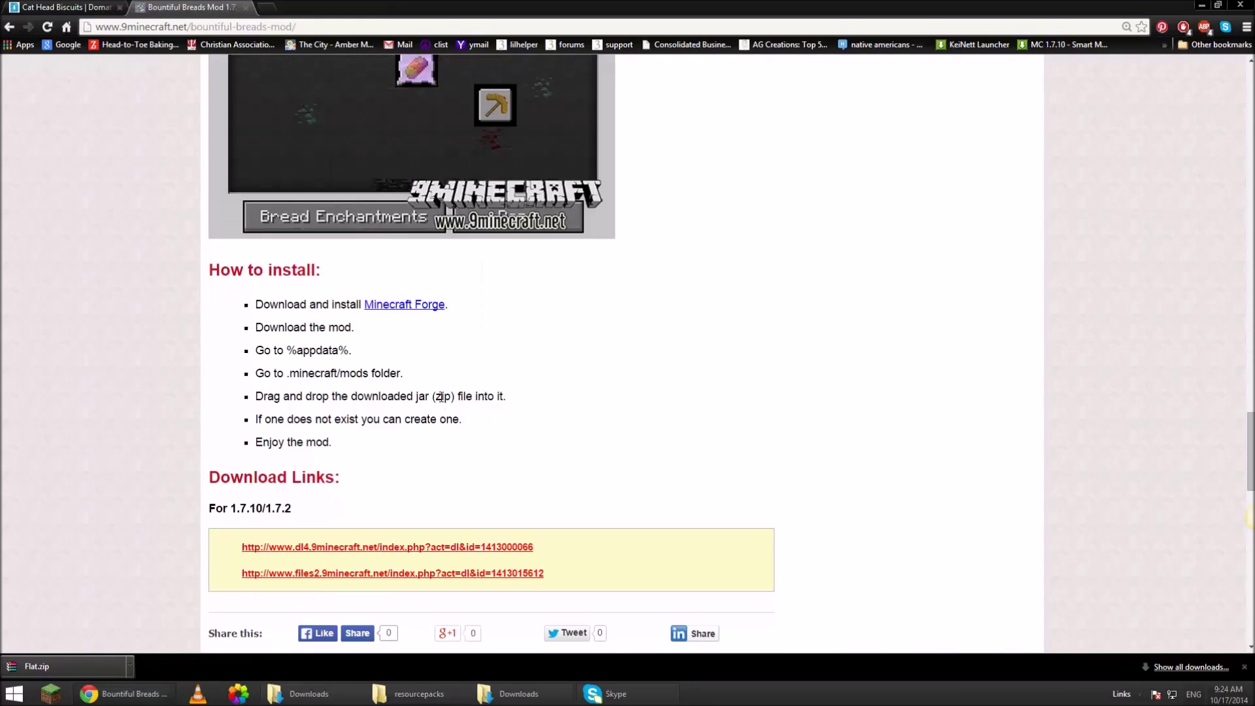
scroll(432, 555, "down", 2)
left_click_drag(202, 376, 307, 416)
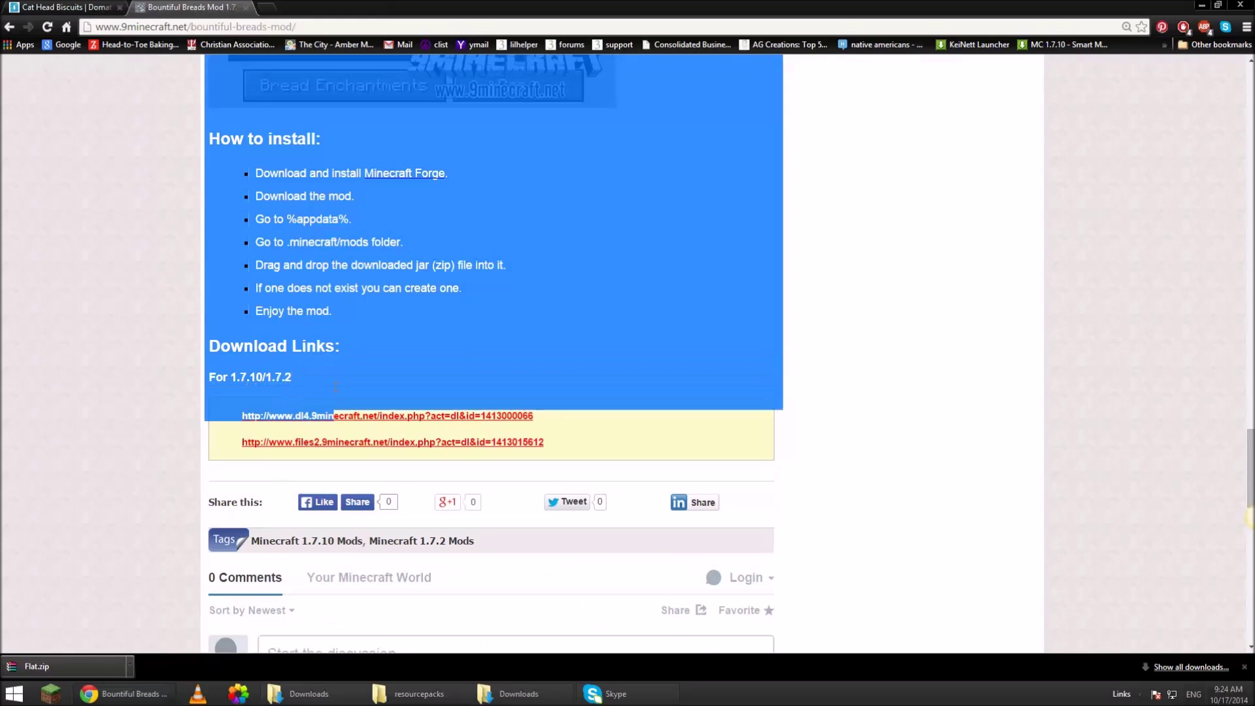
left_click(335, 386)
double_click(246, 378)
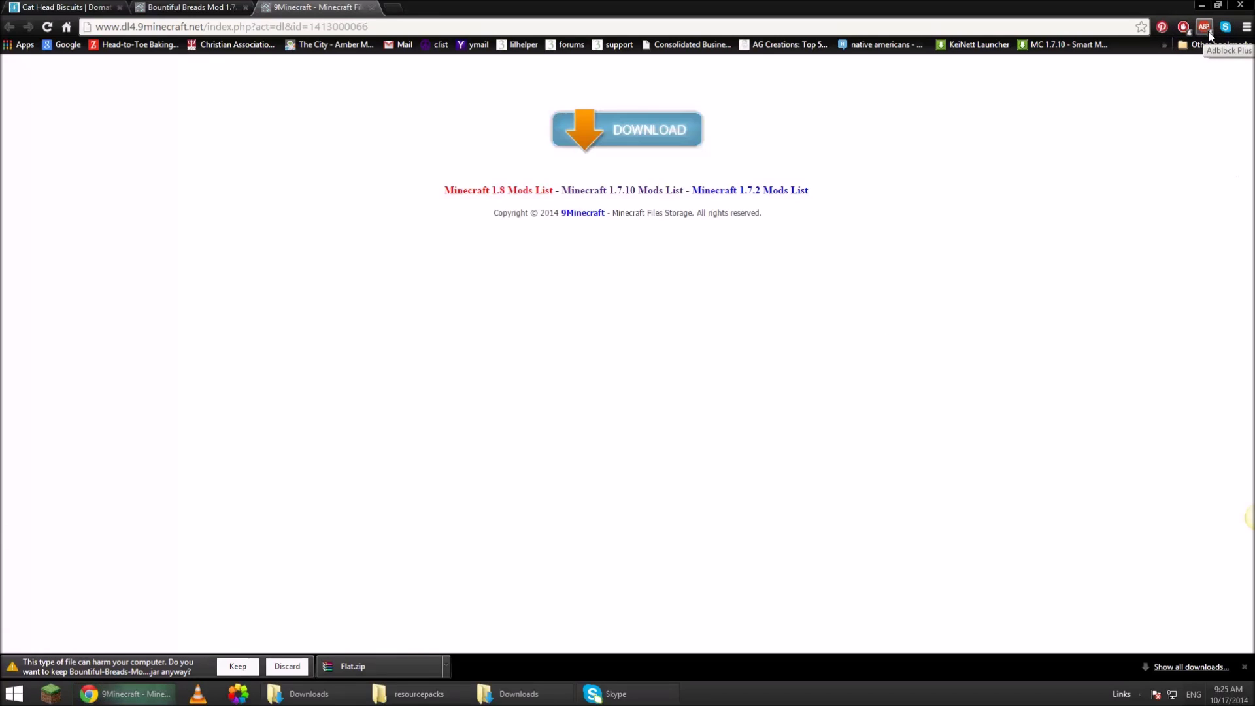
left_click(237, 666)
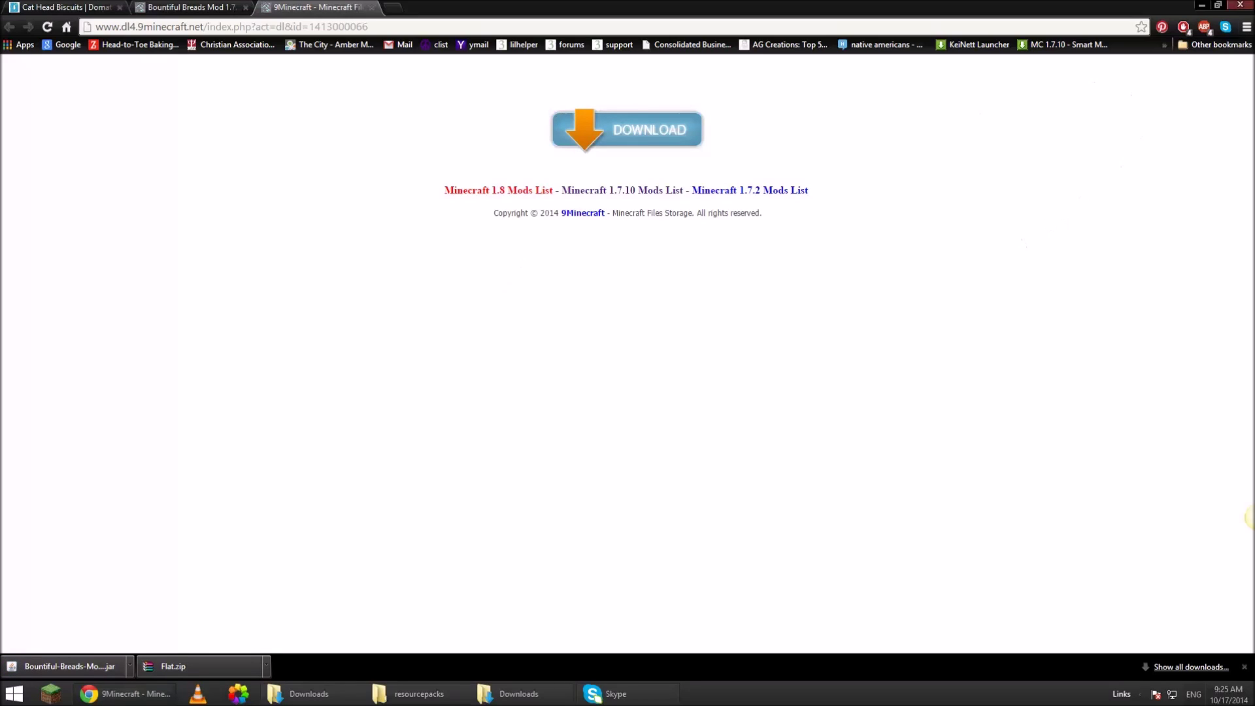
- Show the downloaded Bountiful-Breads-Mod-1.7.10.jar in its folder and copy the file
left_click(130, 666)
left_click(190, 623)
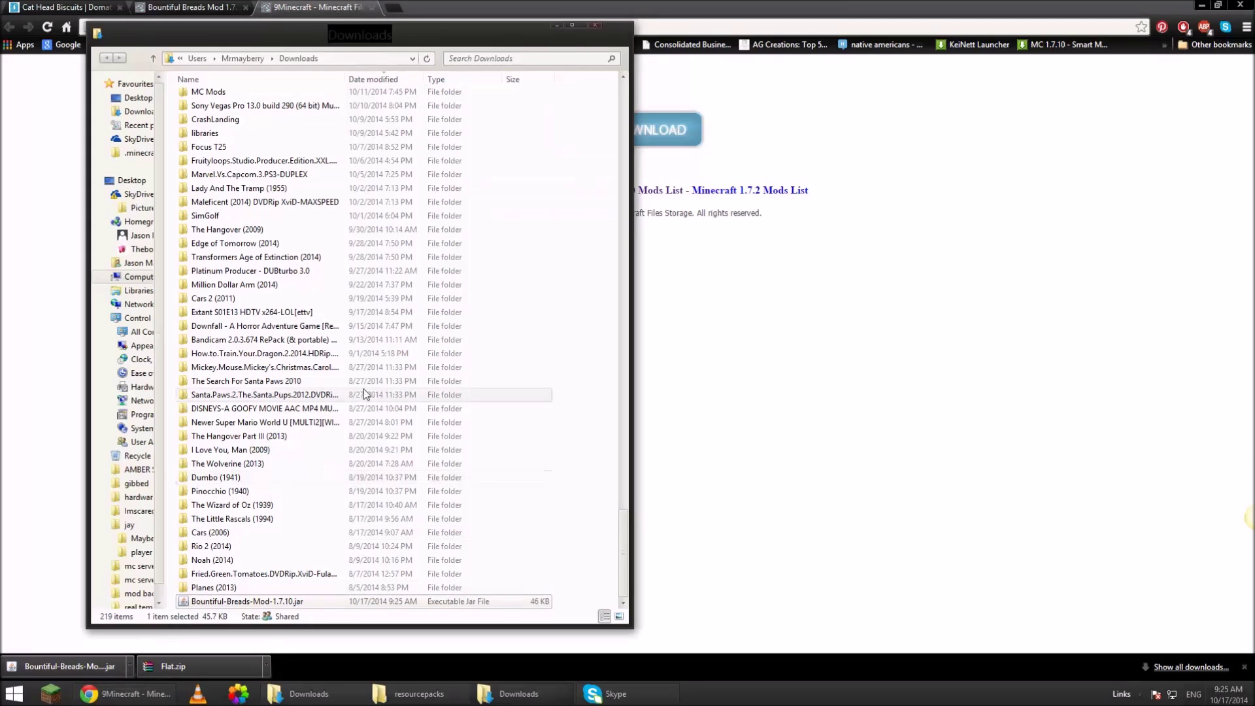
right_click(203, 604)
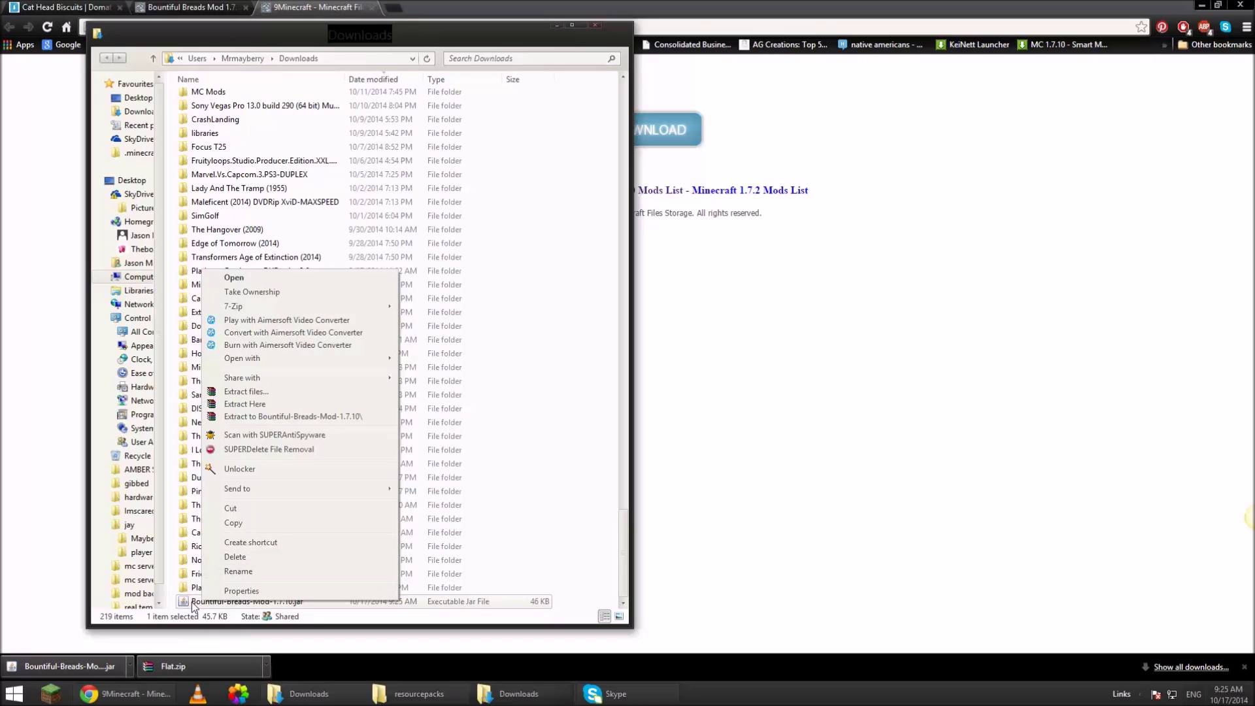
left_click(247, 522)
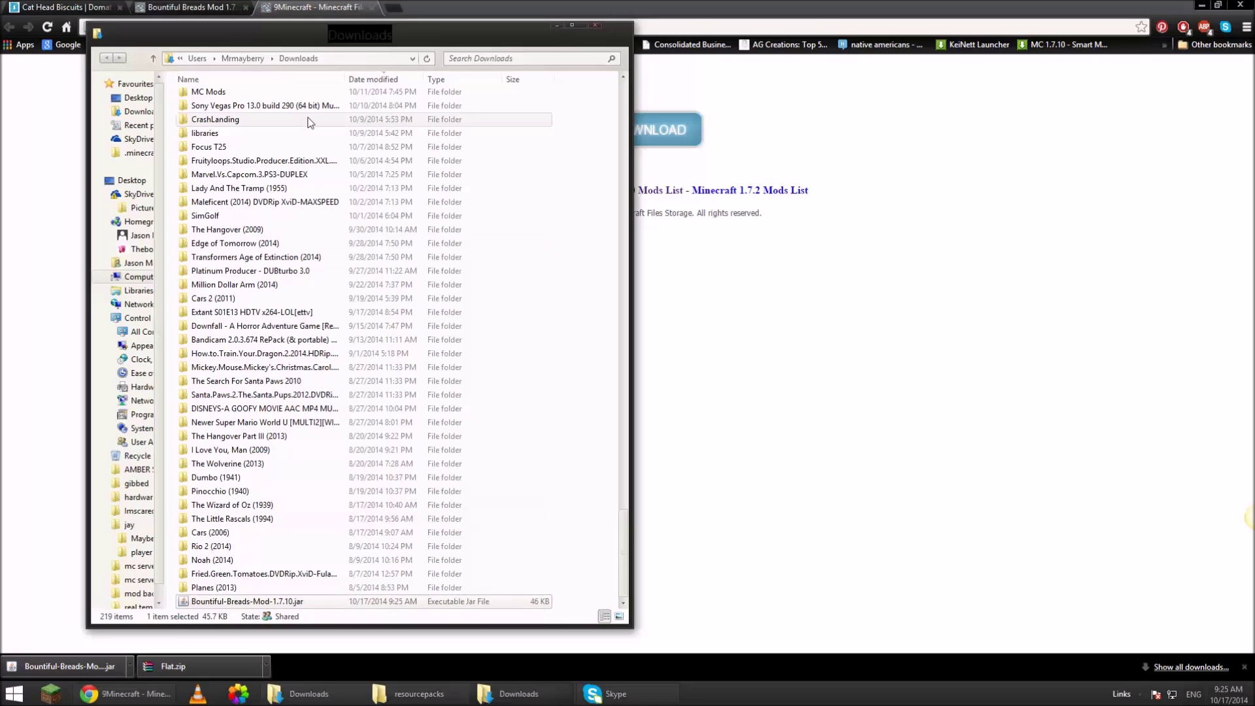
- Go to the %appdata% location and open the .minecraft folder
left_click(360, 58)
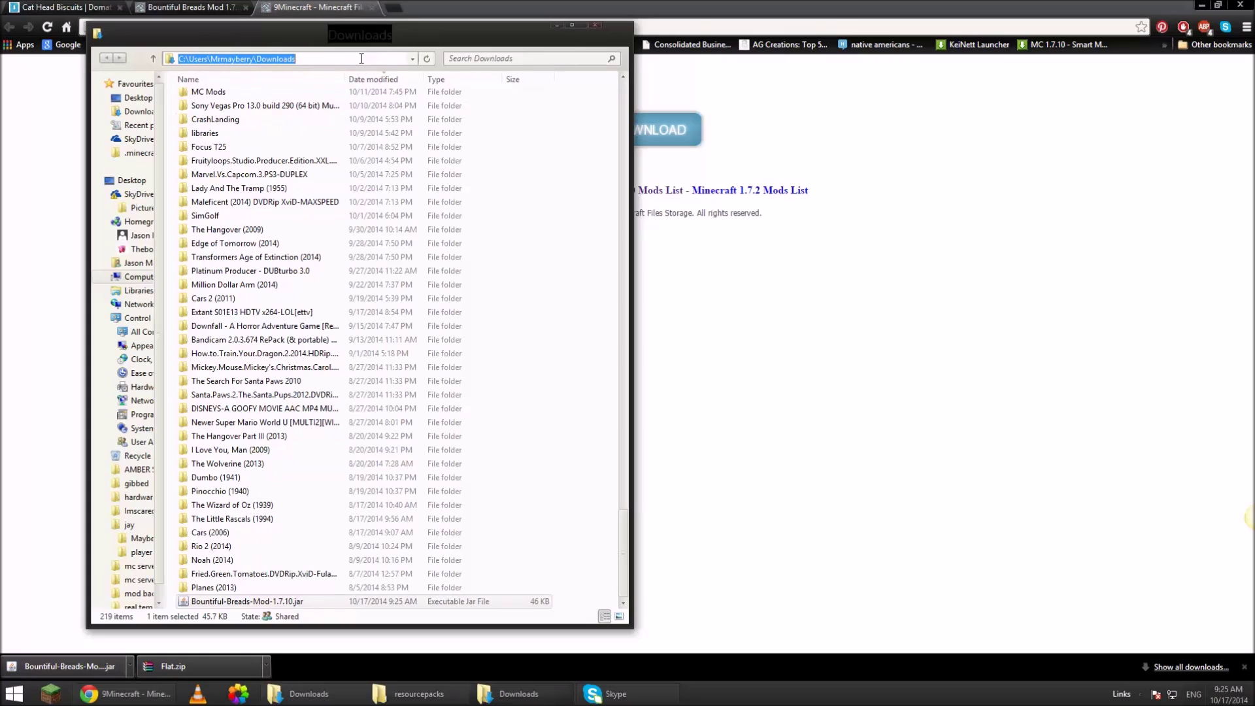
type("%ap")
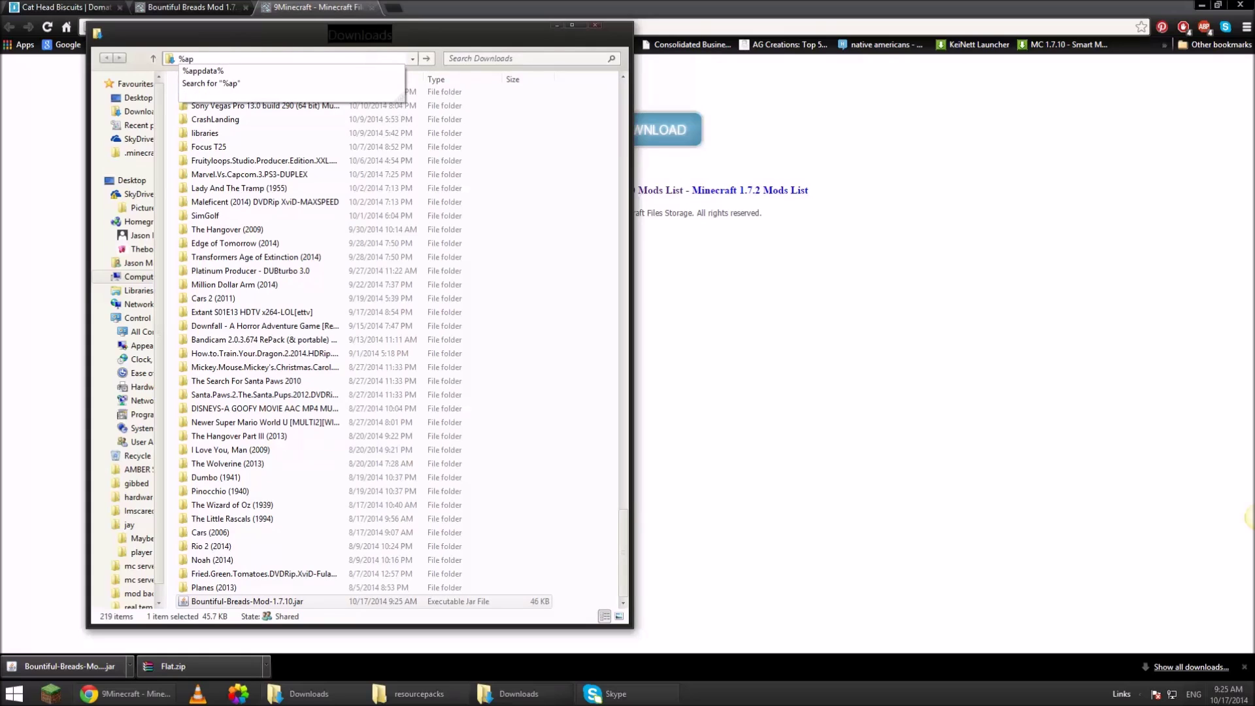
key("Down")
key("Return")
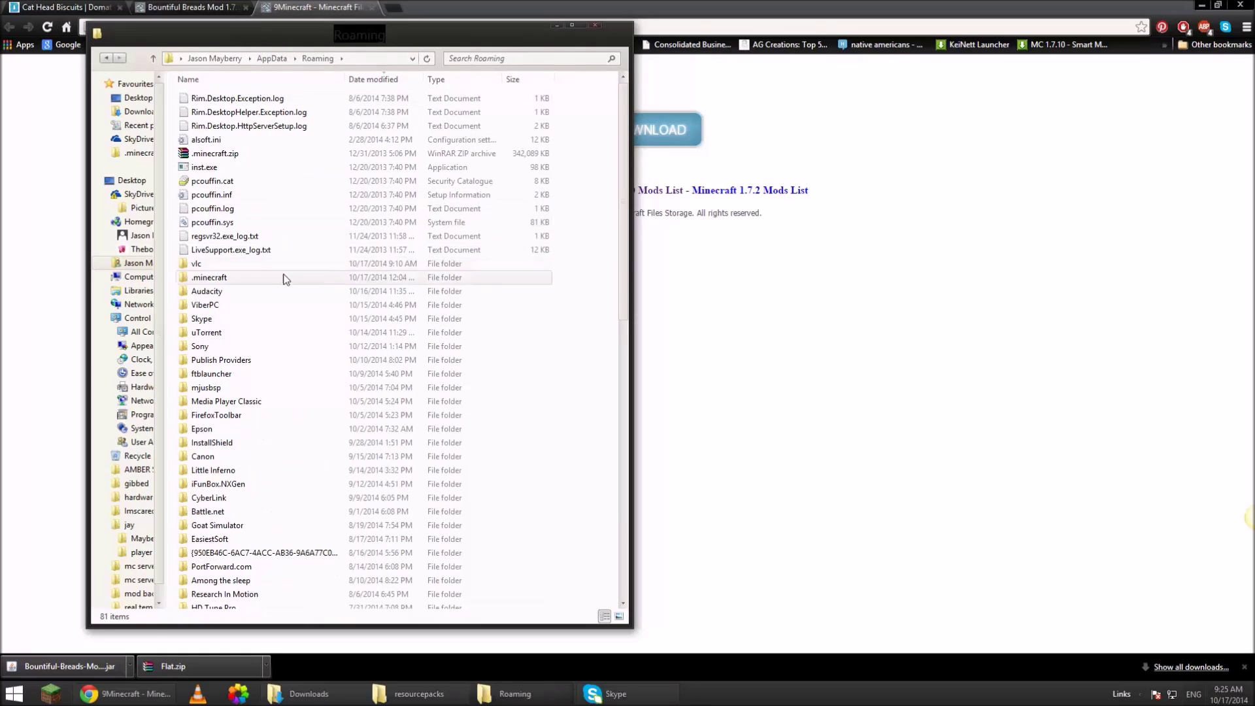
left_click(206, 276)
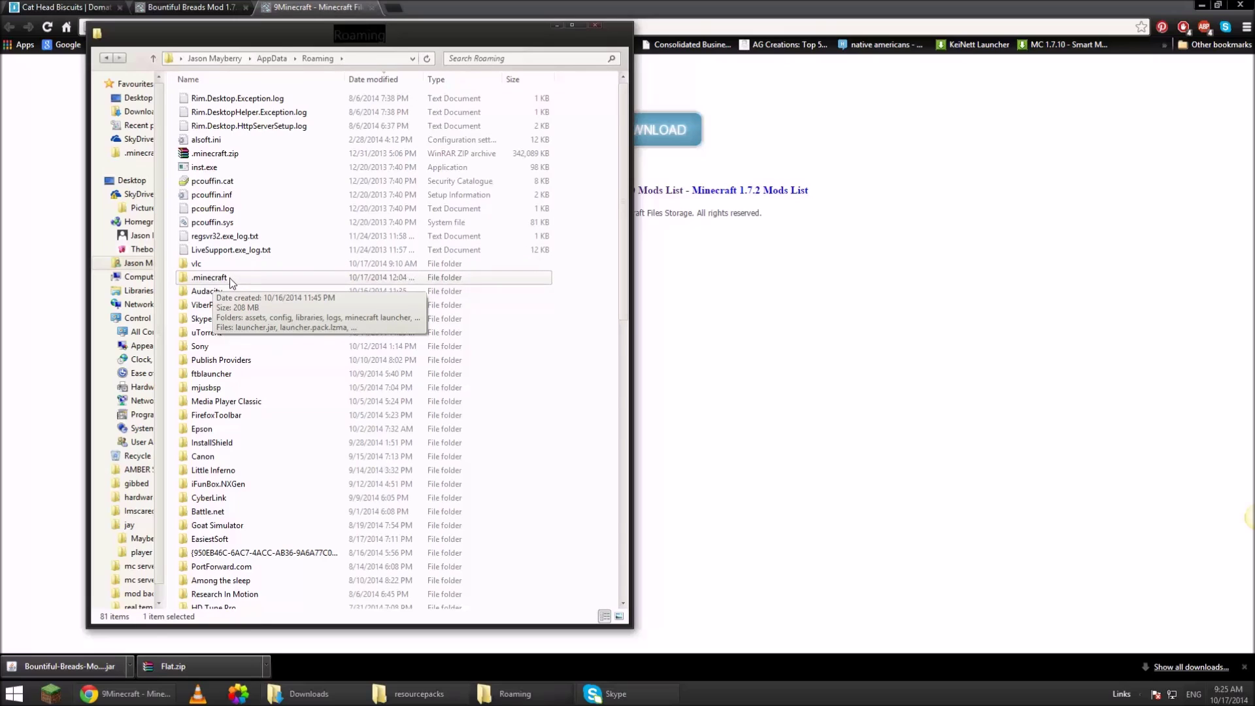
double_click(227, 277)
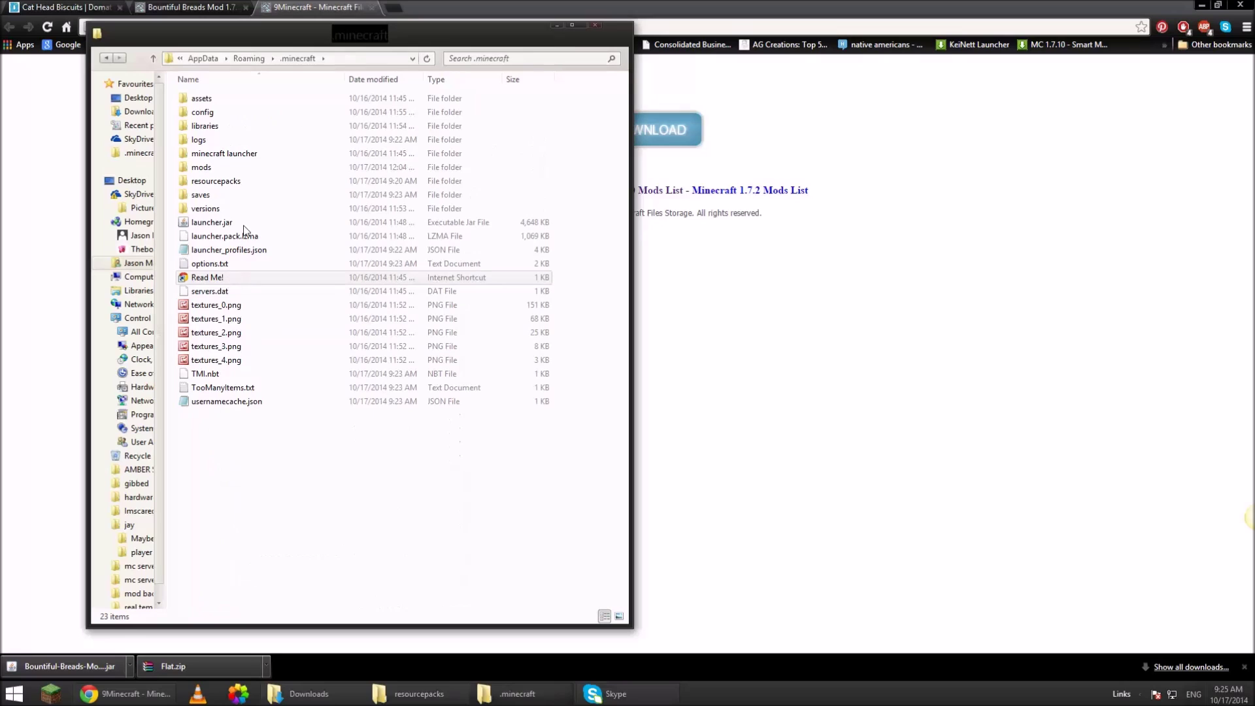
- Open the mods folder inside .minecraft and paste the copied Bountiful Breads jar into it
left_click(193, 169)
double_click(194, 169)
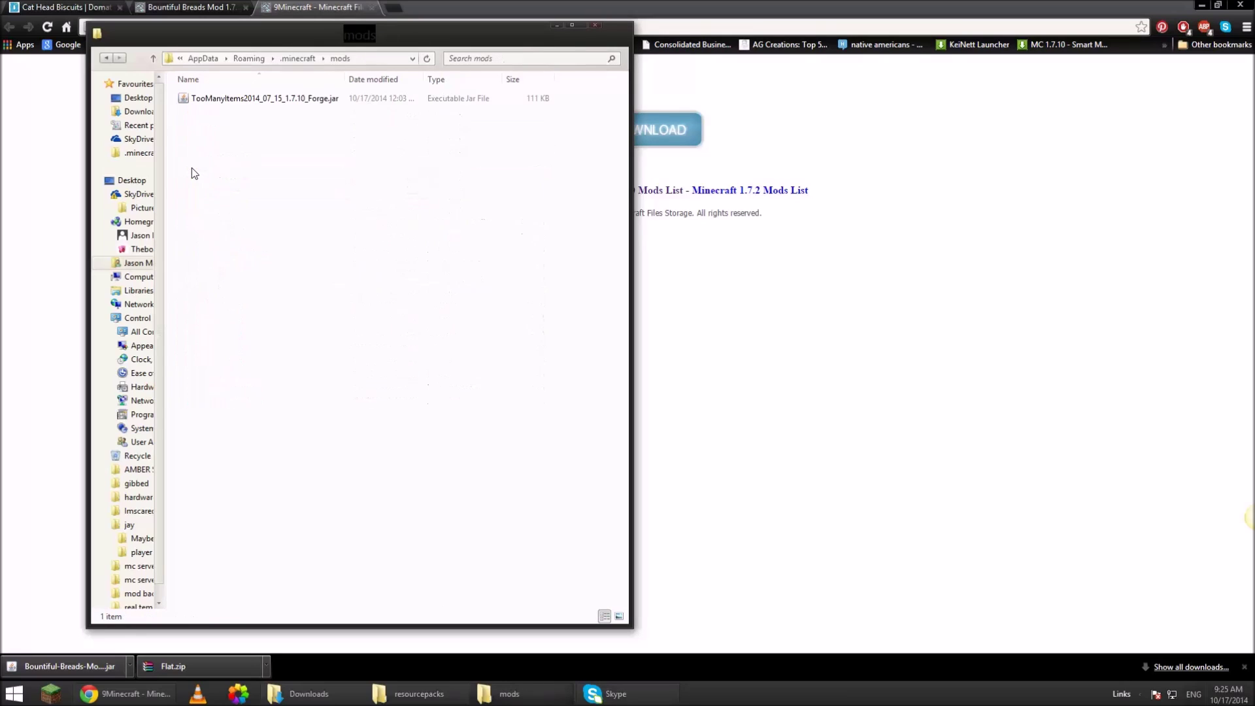
left_click(107, 58)
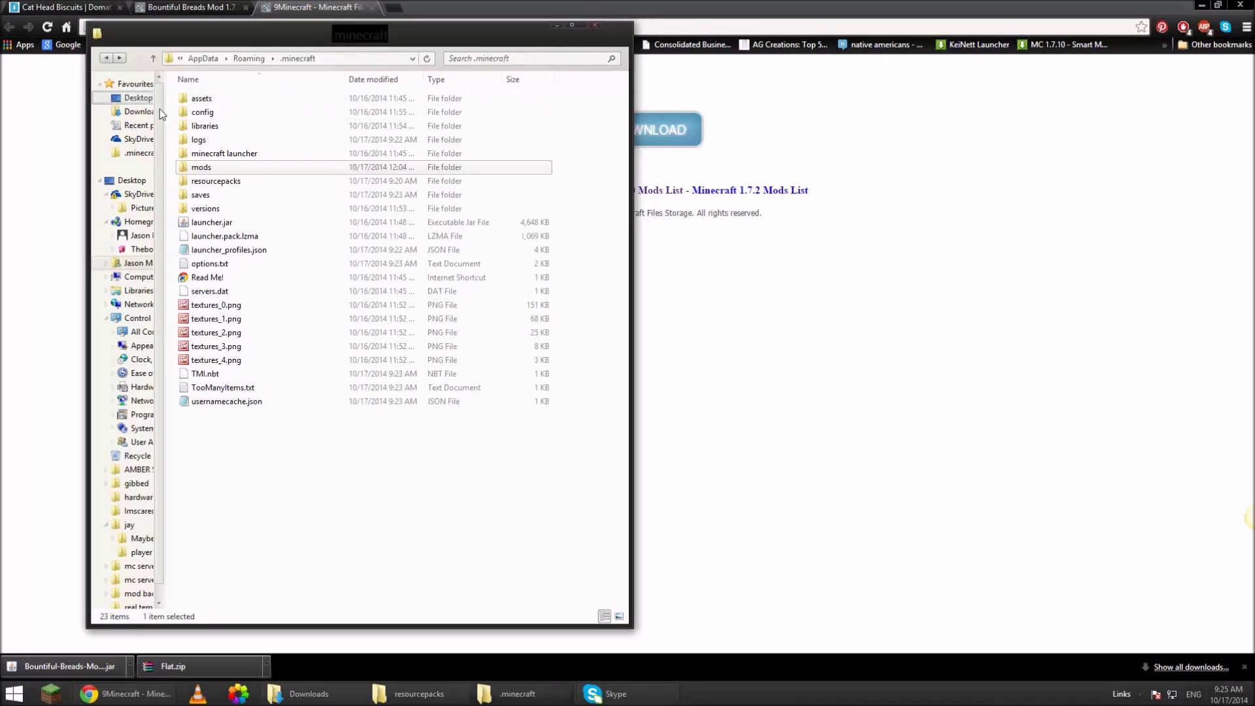
double_click(207, 169)
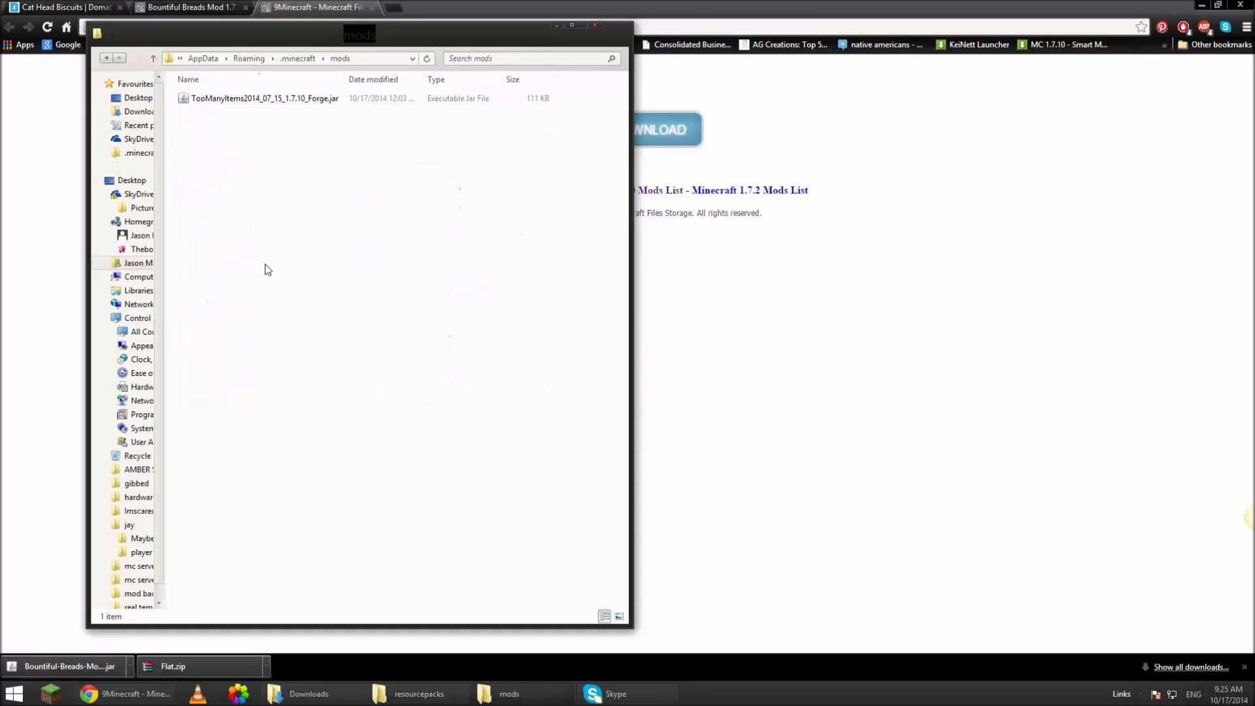
right_click(265, 264)
left_click(290, 354)
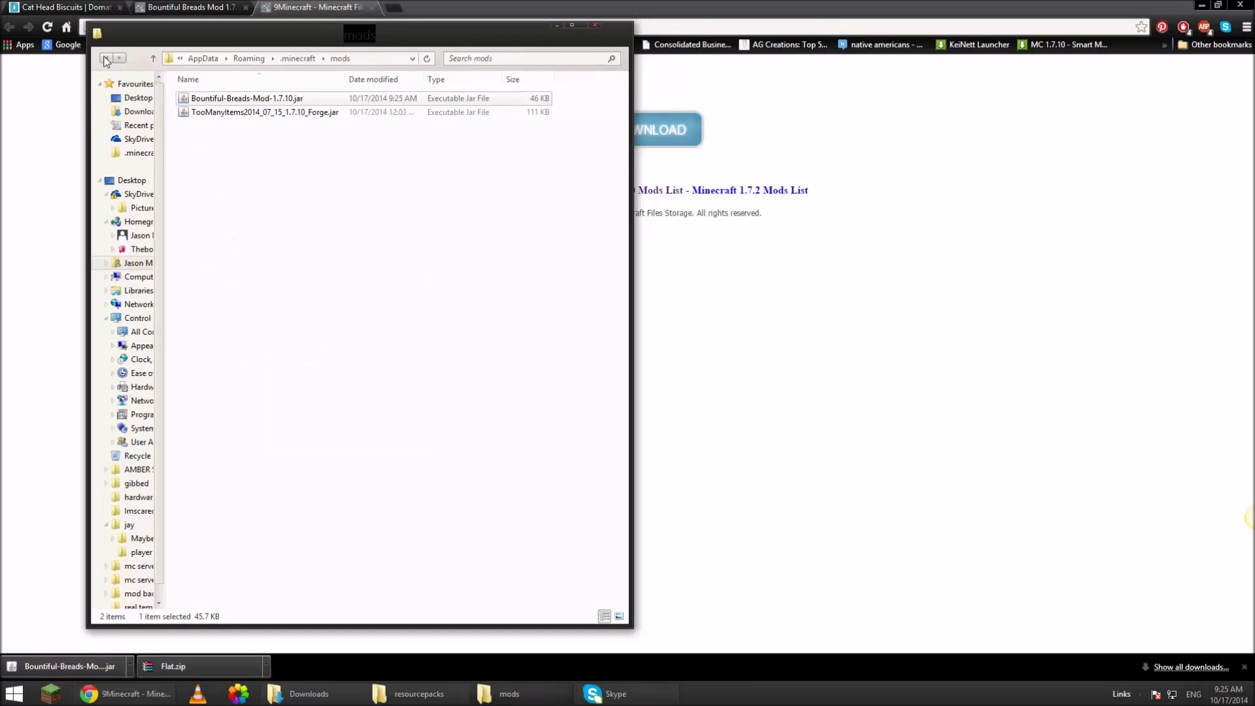
- Return to the .minecraft folder and try to create a new folder in it
left_click(106, 58)
right_click(332, 505)
mouse_move(366, 481)
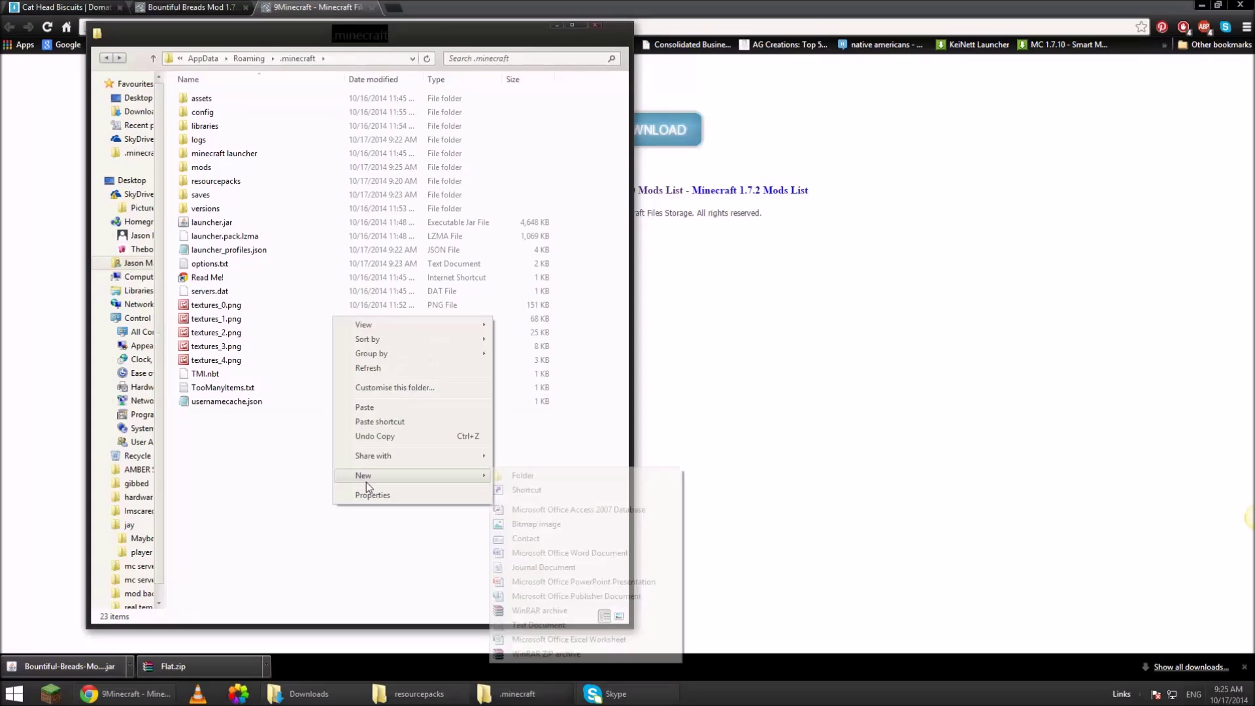
left_click(521, 477)
key("alt+Up")
key("m")
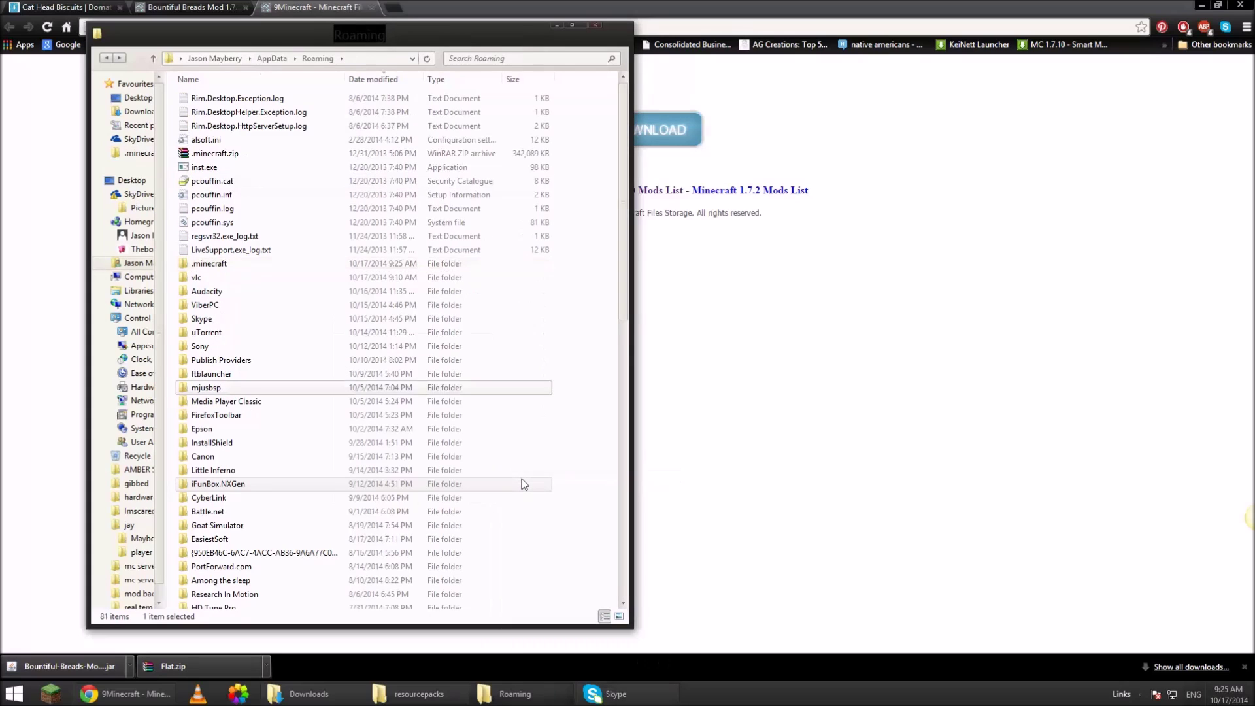
key("o")
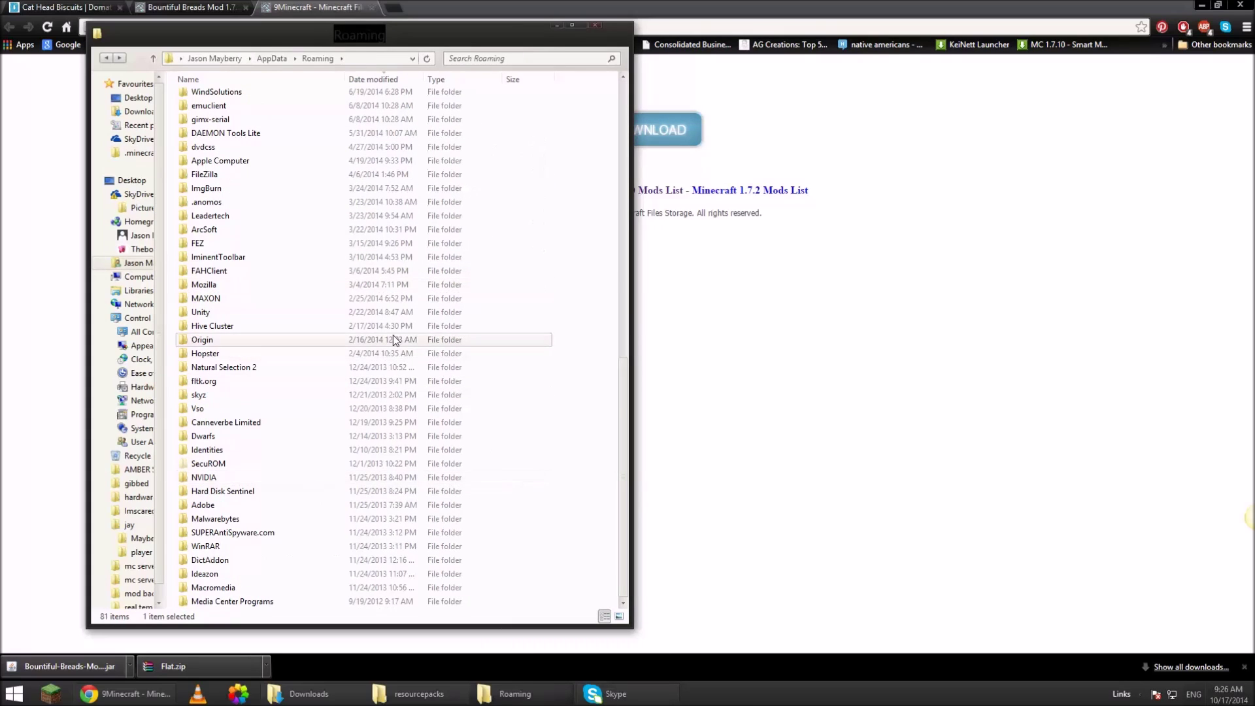
scroll(394, 335, "up", 14)
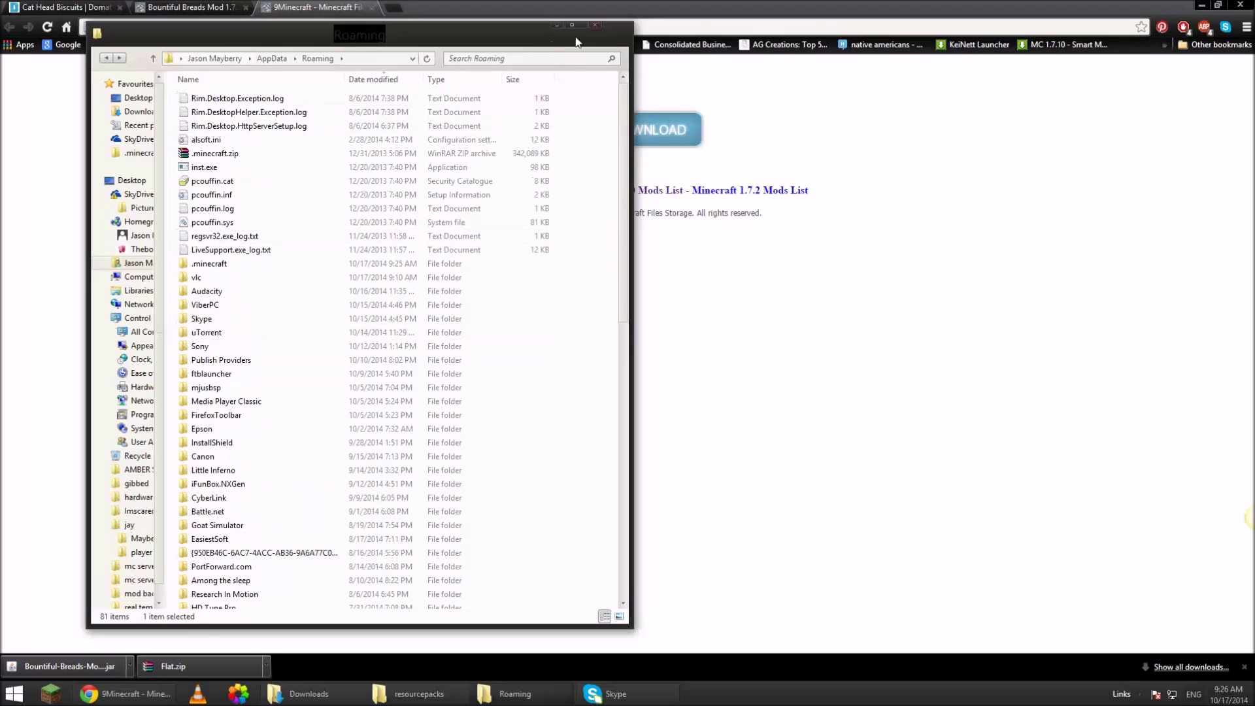
- Close the folder window and run Minecraft Launcher.exe from the desktop, allowing it past the security warning
left_click(595, 25)
key("super+d")
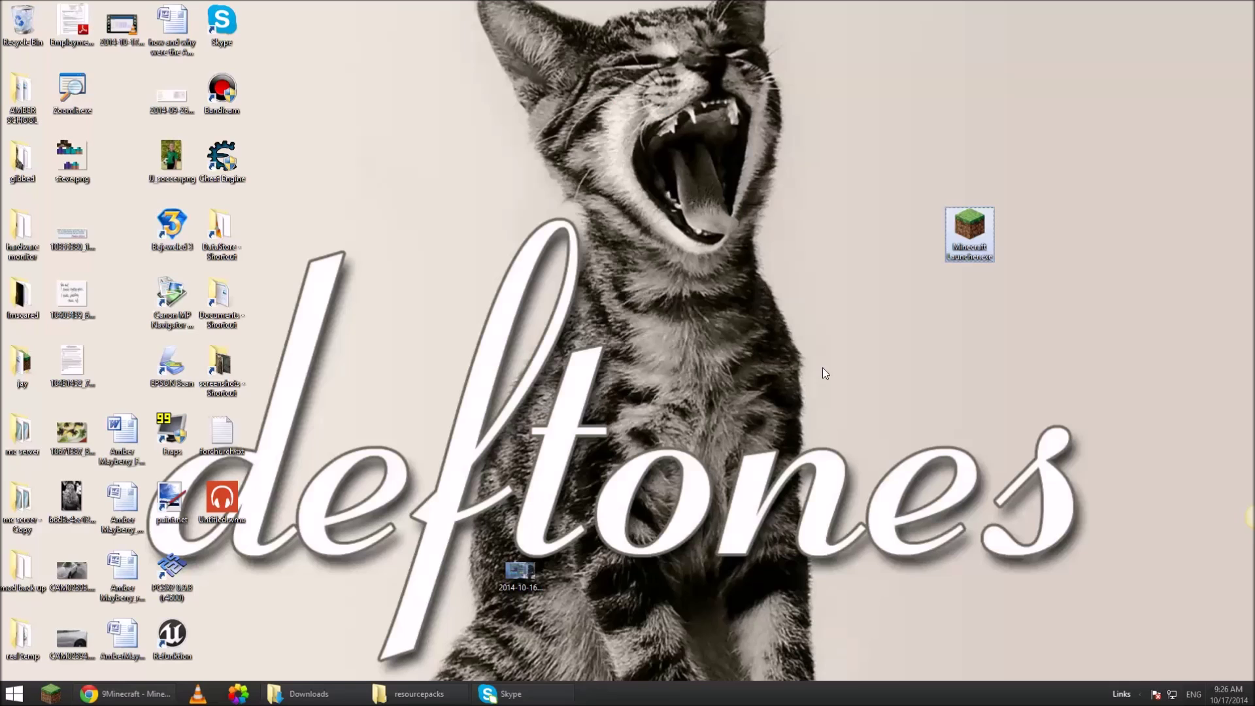
double_click(960, 234)
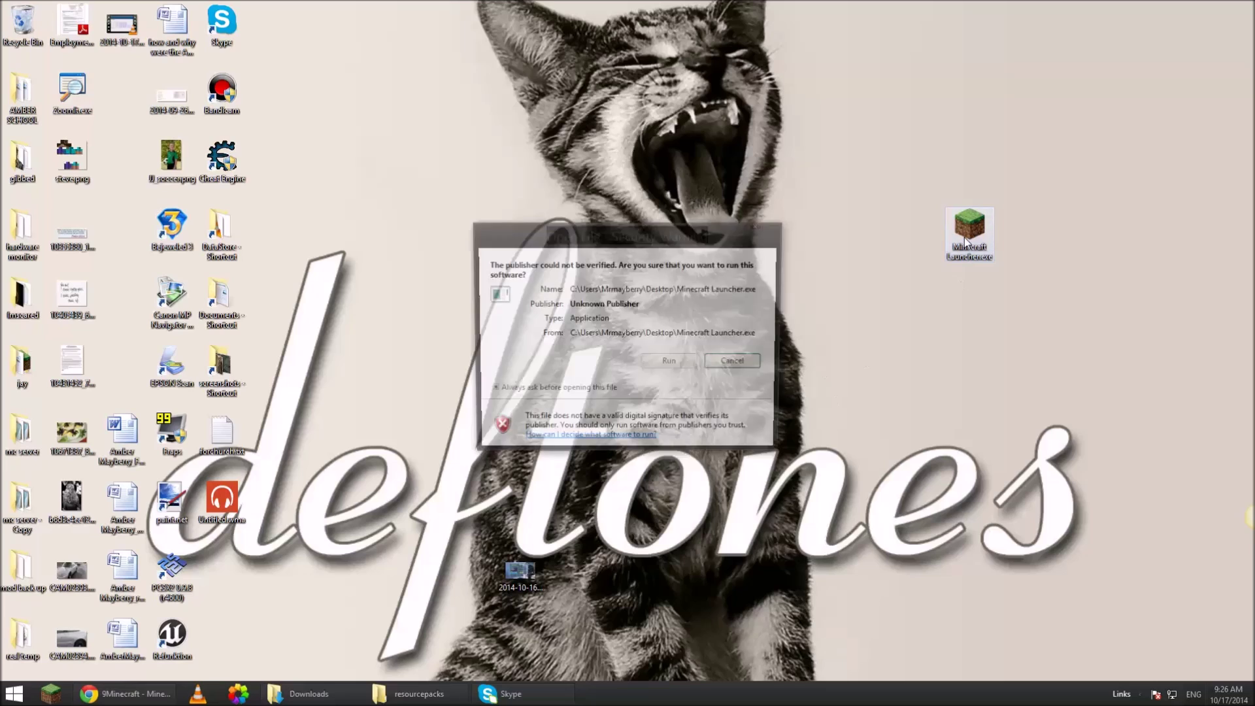
left_click(670, 363)
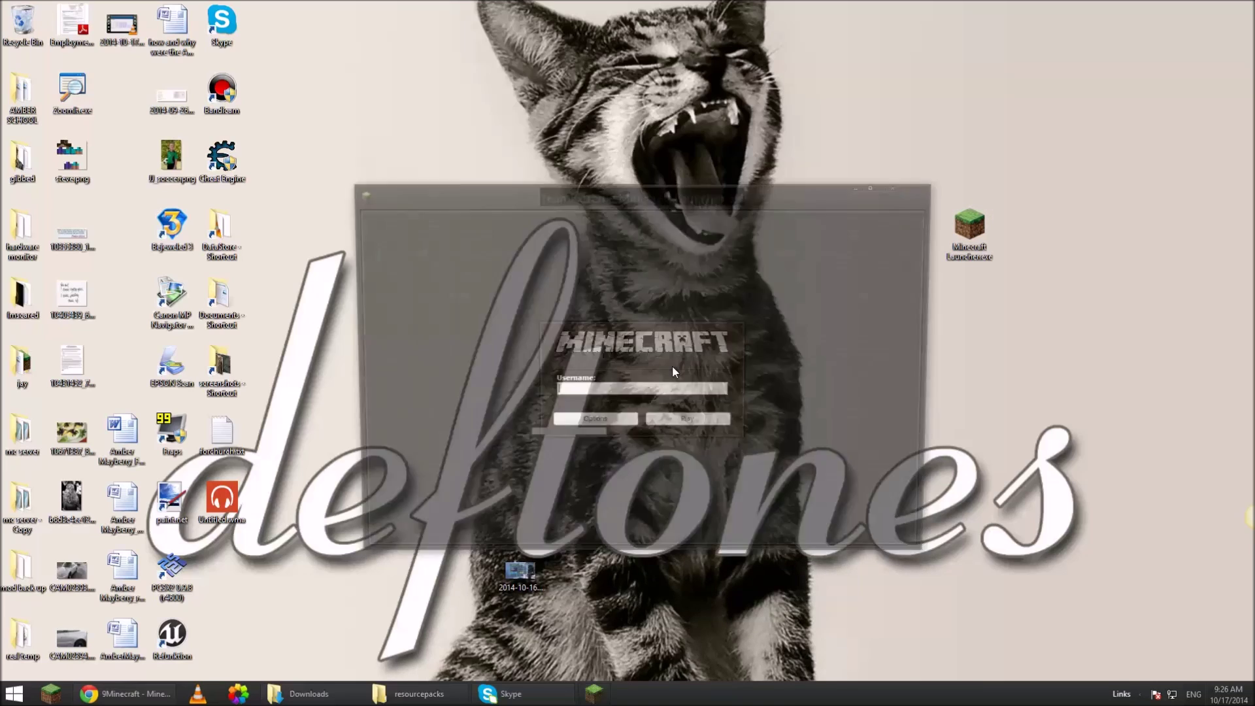
- Log in to the launcher with the username dfgdf and start Minecraft 1.7.10-Forge10.13.2.1230
type("dfgdf")
left_click(675, 423)
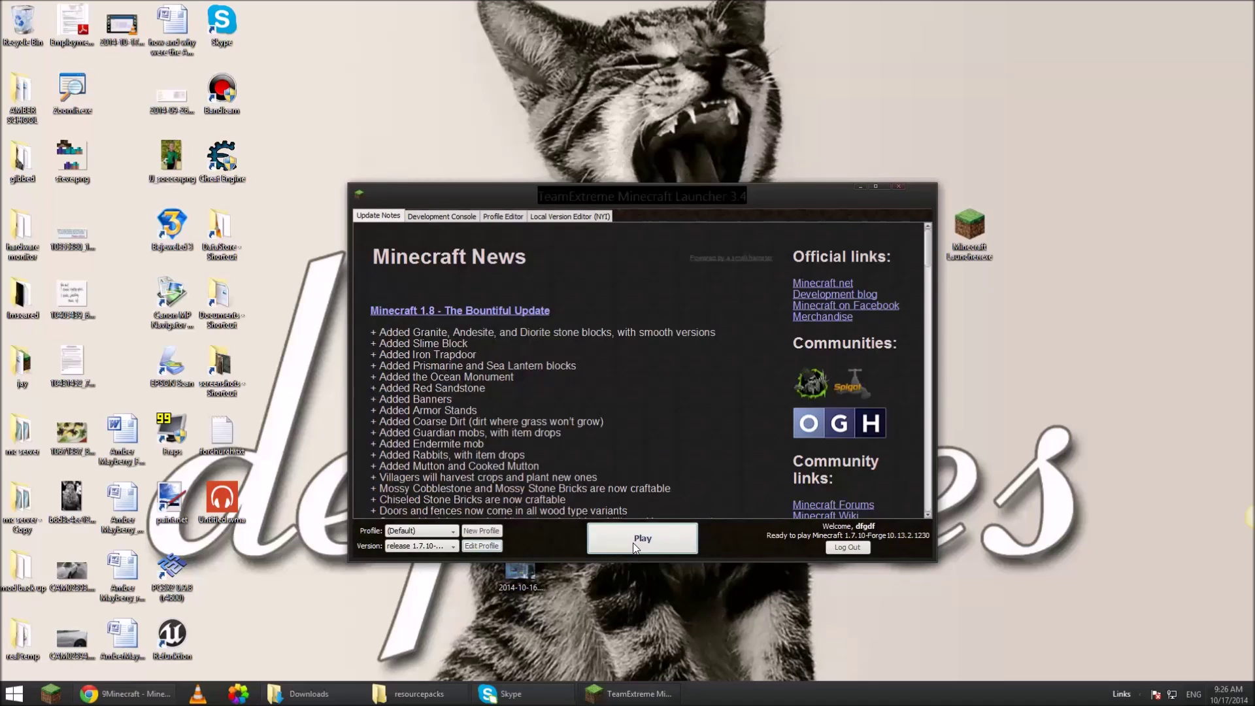
left_click(633, 543)
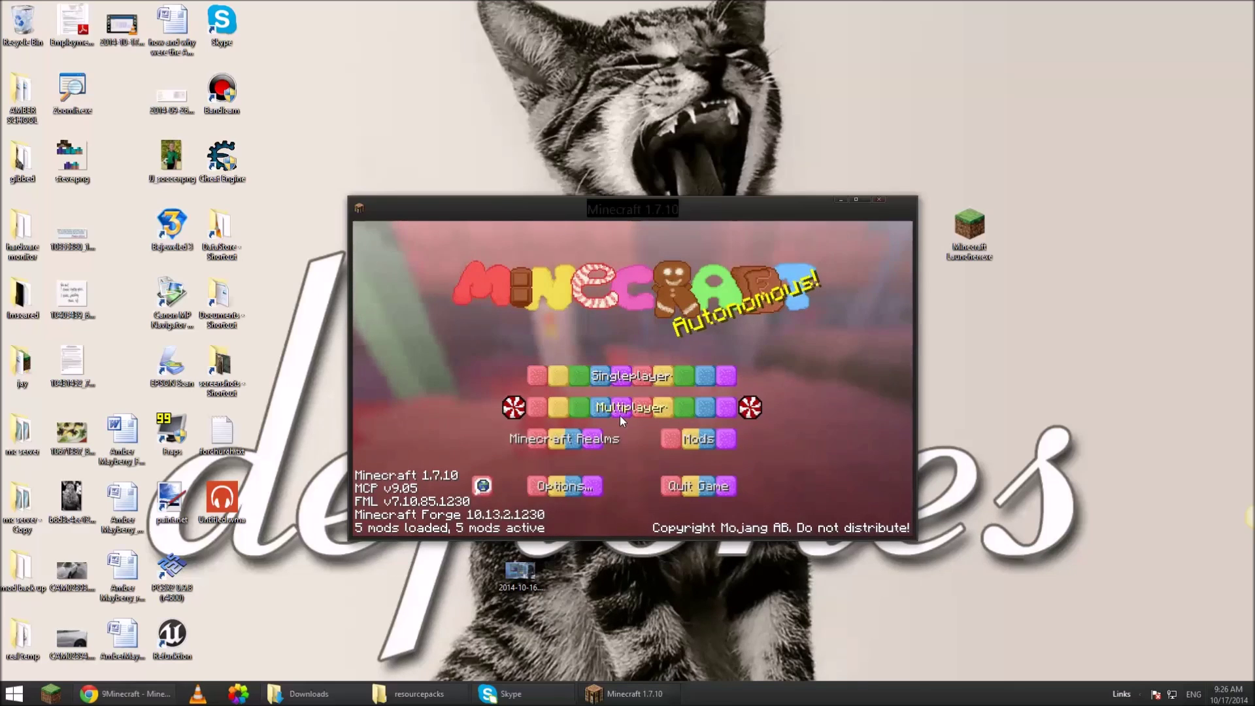
- Check the game's mod list for Bountiful Bread Mod, view its details and return to the title screen
left_click(680, 438)
left_click_drag(515, 367, 515, 400)
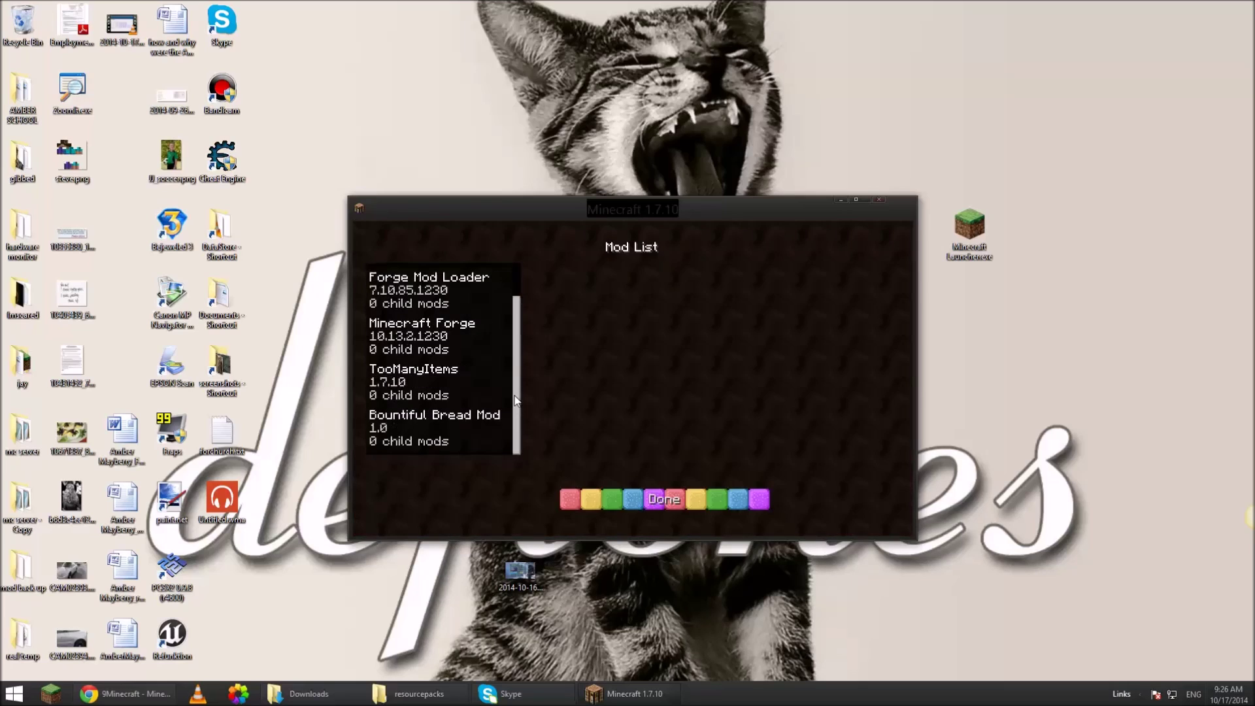
left_click(434, 439)
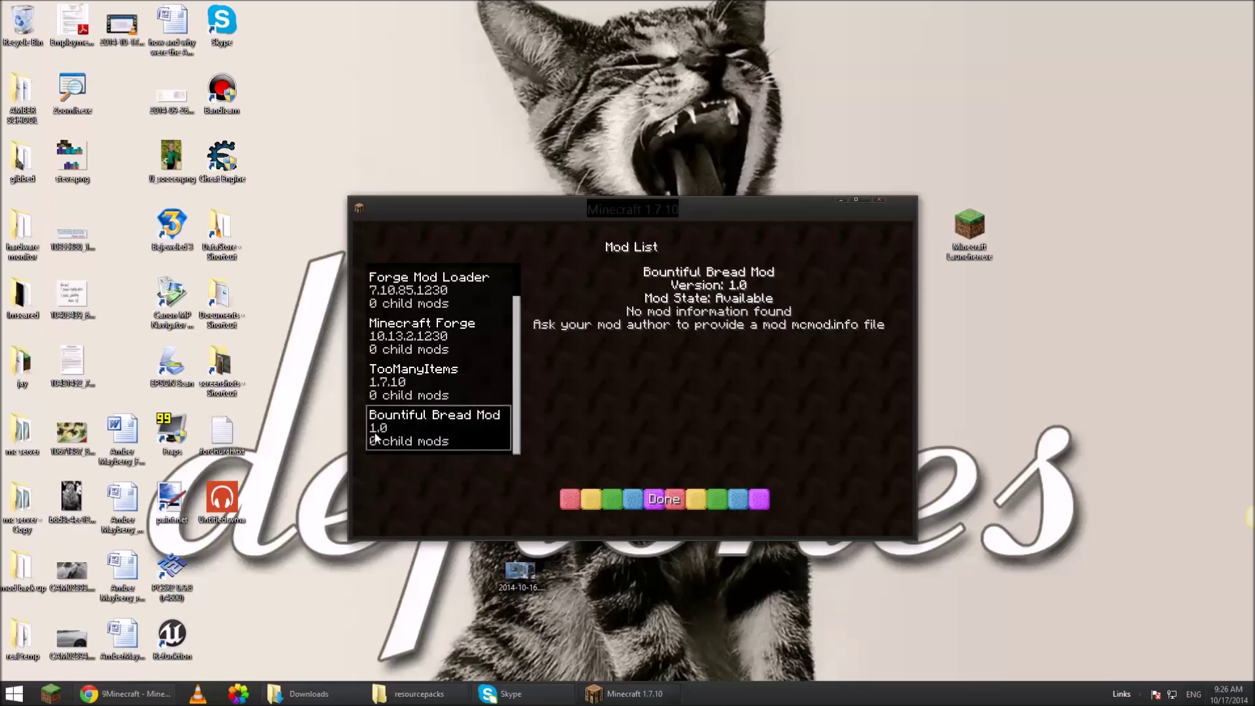
left_click(607, 505)
- Load the most recently played singleplayer world and maximize the game window
left_click(614, 376)
left_click(520, 360)
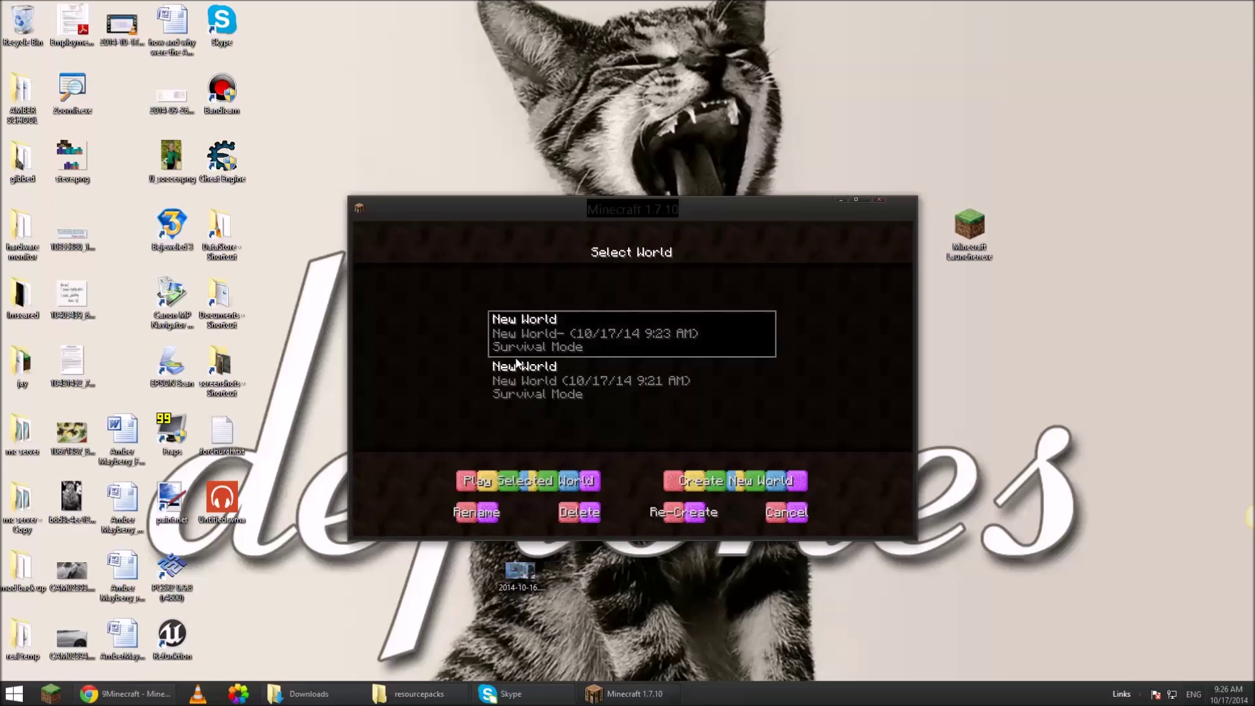
left_click(543, 488)
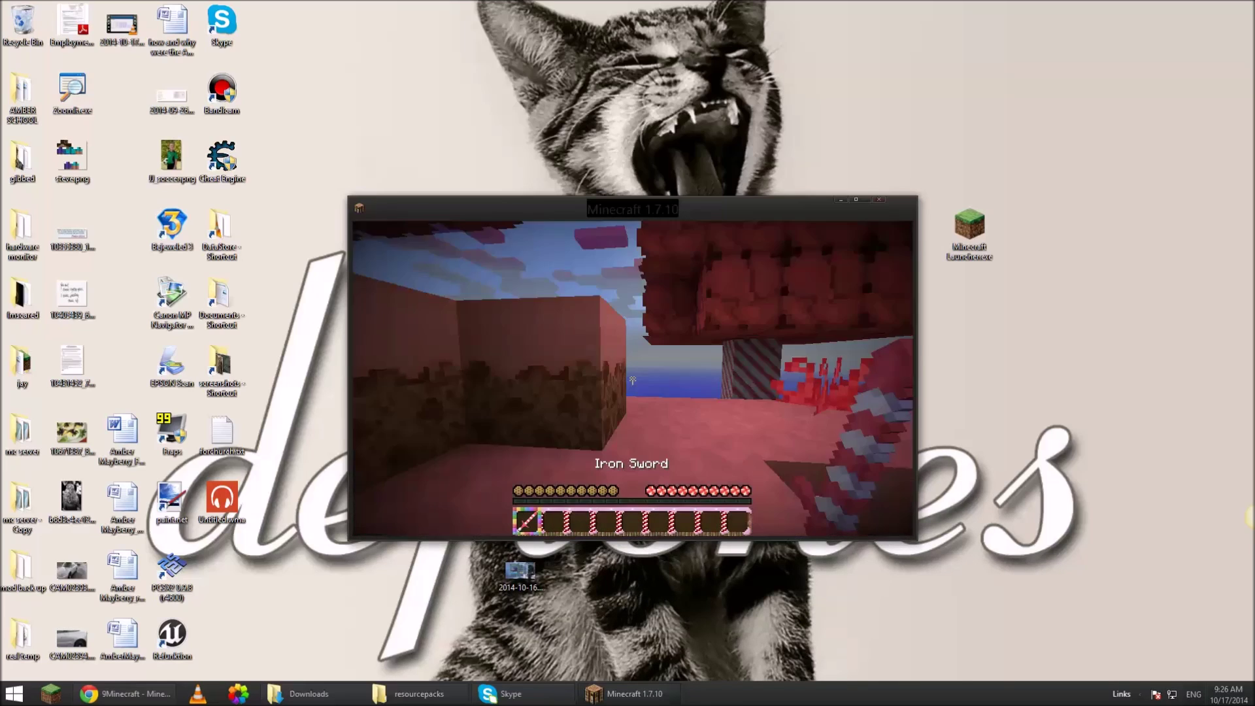
key("e")
left_click(857, 199)
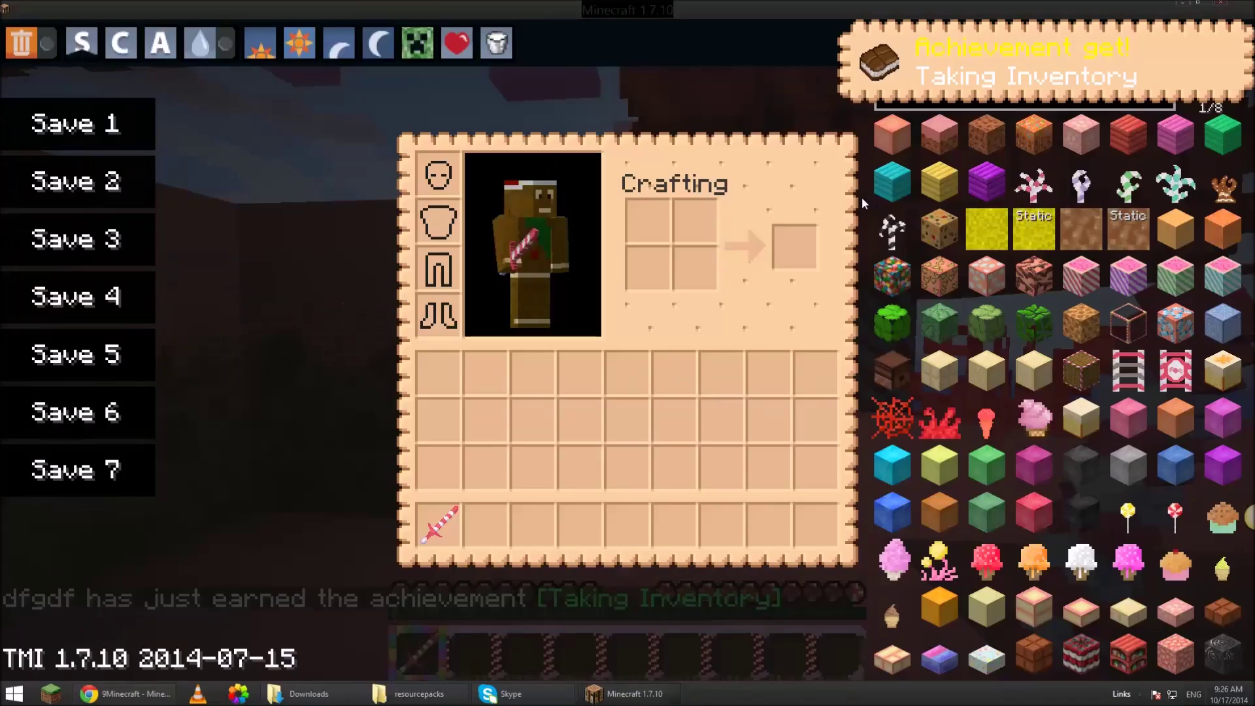
key("e")
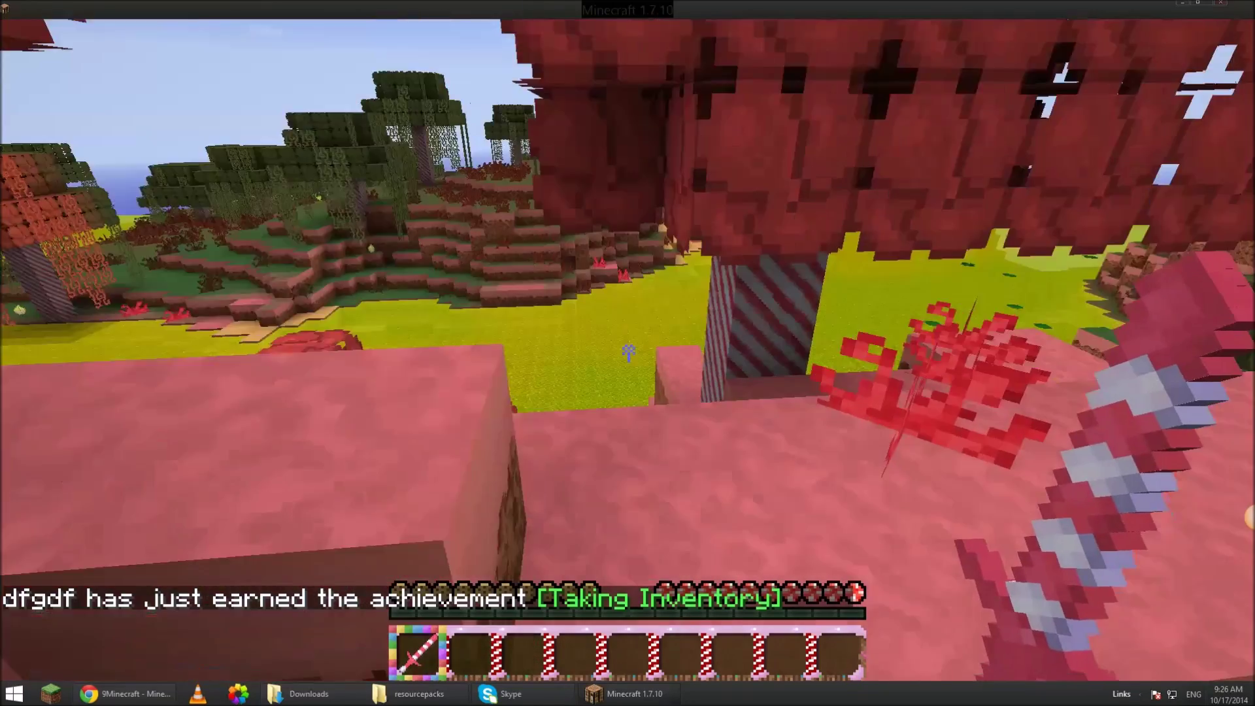
- Filter the inventory's item list by "bre" and add Magical Bread, the three items beside it and a Brewing Stand
key("e")
left_click(905, 97)
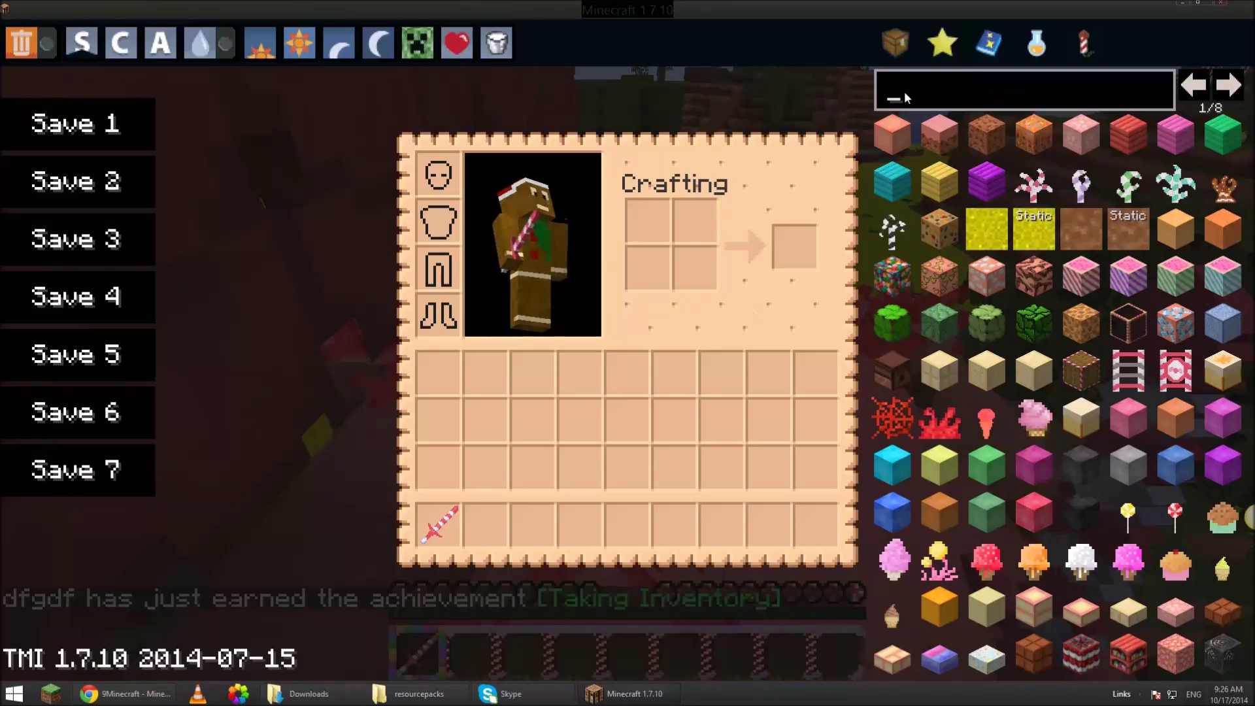
type("bre")
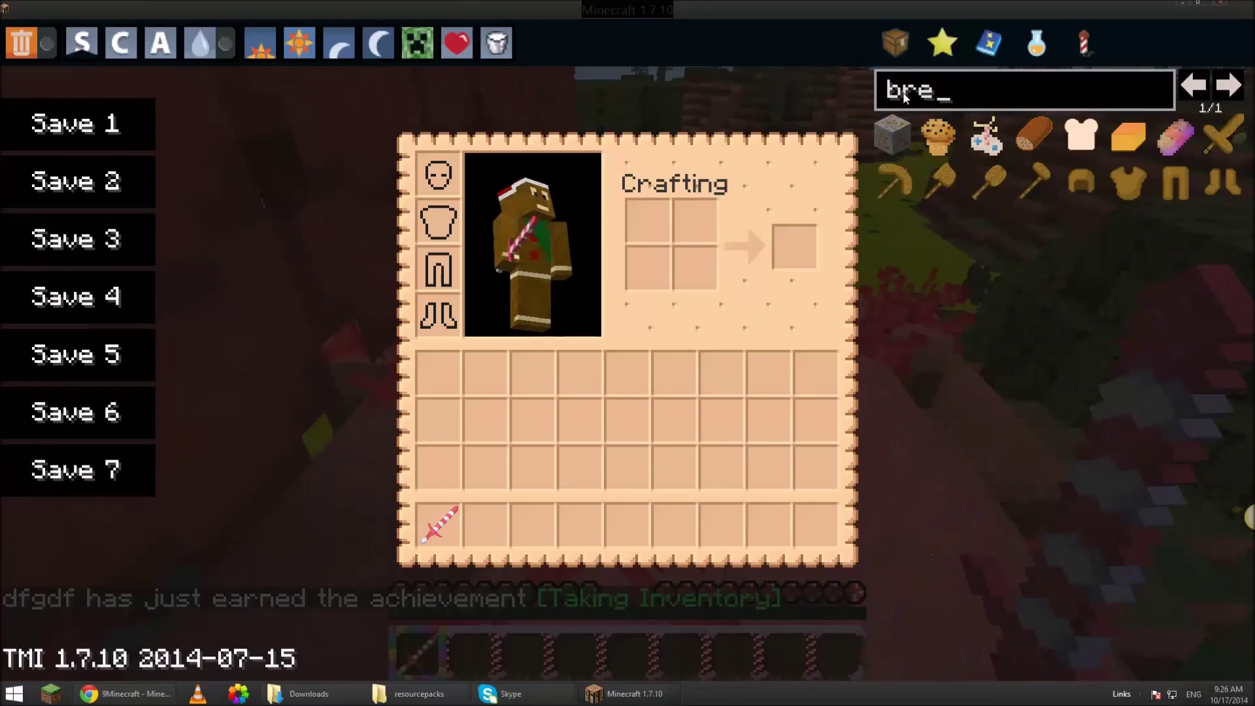
left_click(1184, 133)
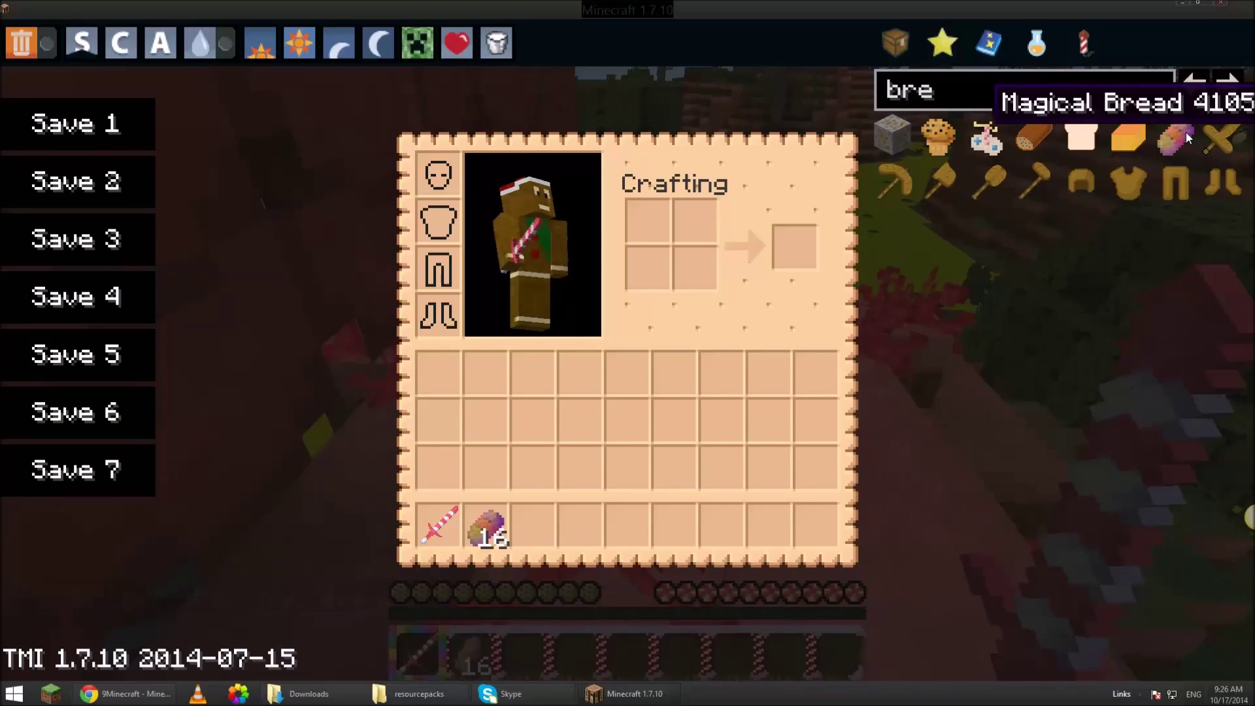
left_click(1114, 135)
left_click(1079, 136)
left_click(1035, 134)
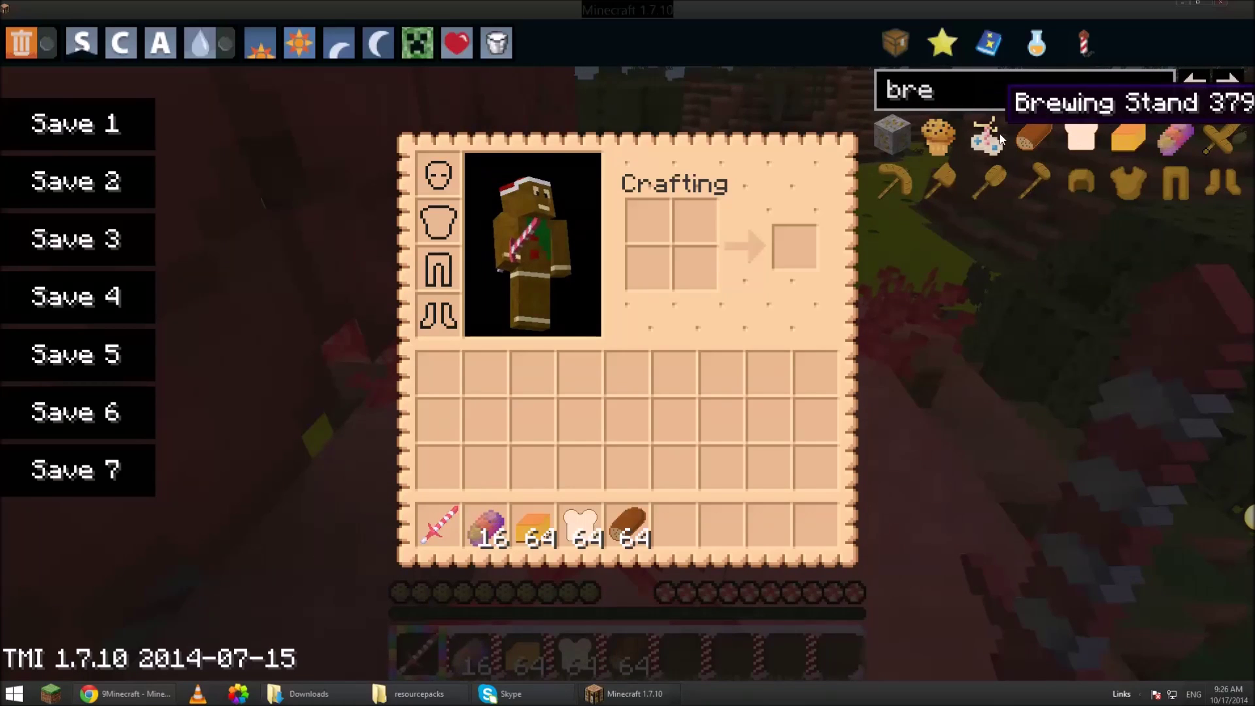
left_click(999, 134)
key("e")
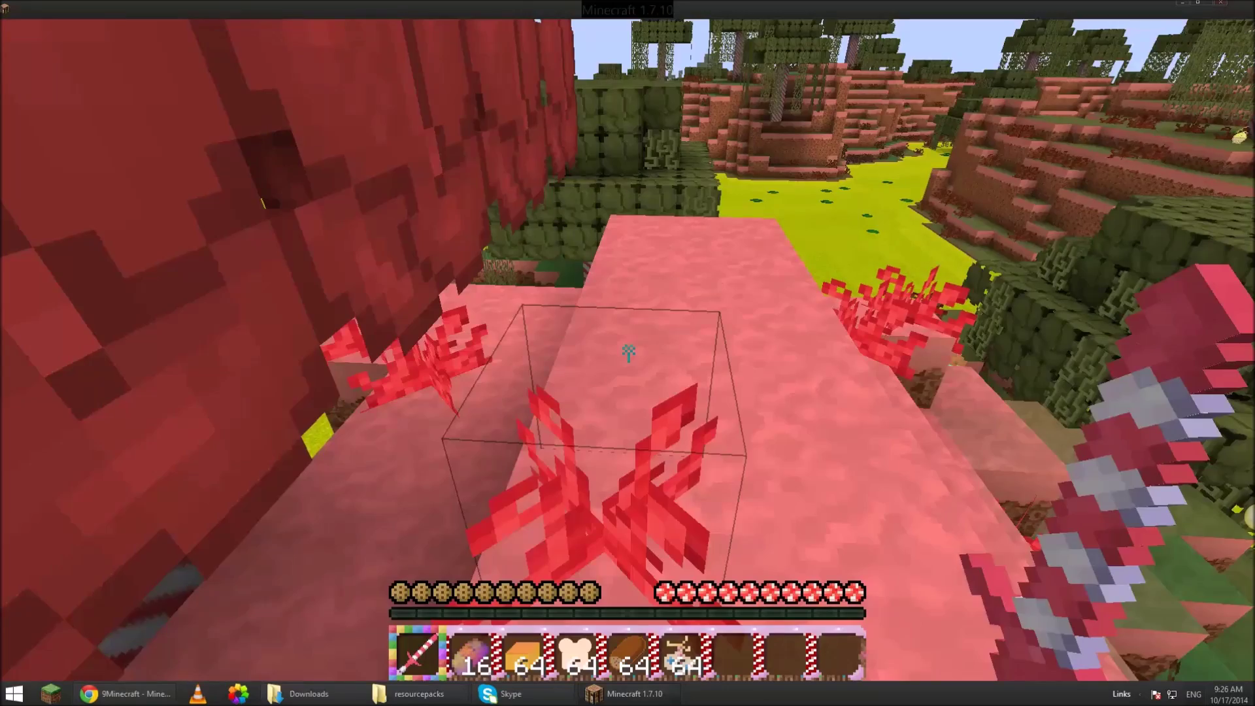
- Eat one Magical Bread from the hotbar, then save the world and quit to the title screen
key("2")
right_click(628, 353)
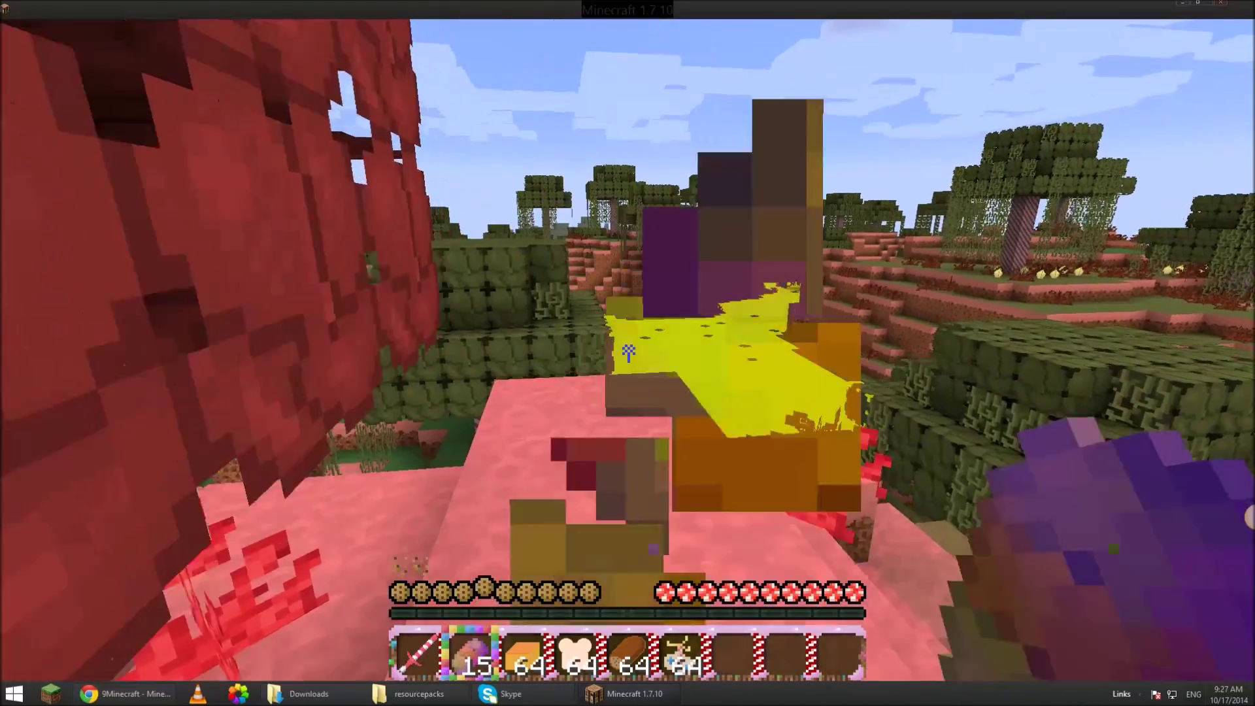
key("Escape")
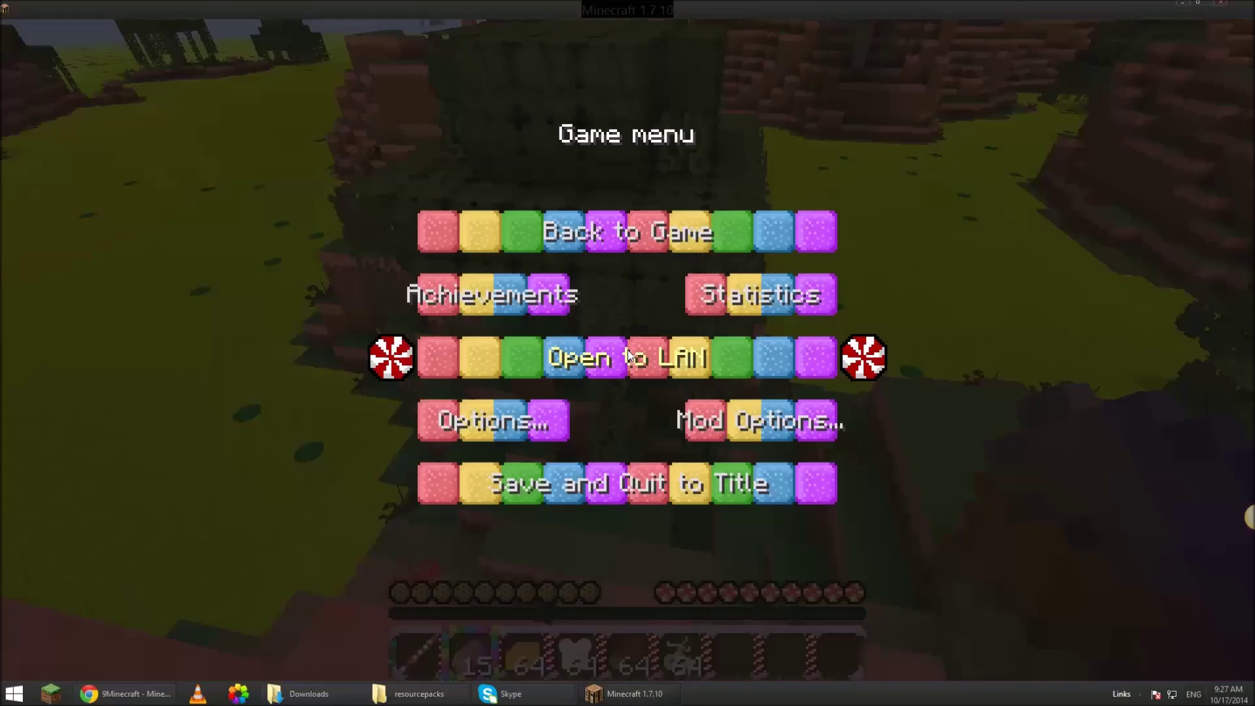
left_click(664, 471)
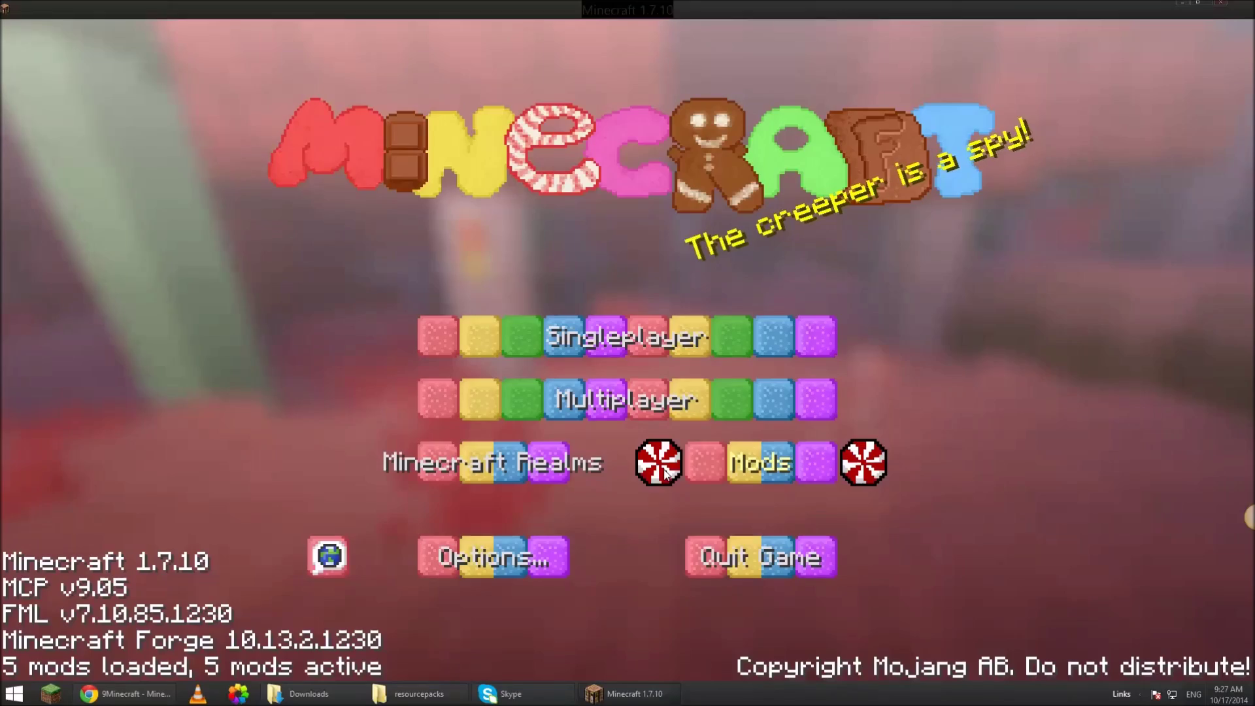
- Quit the game and go to the %appdata% folder in a new File Explorer window
left_click(750, 554)
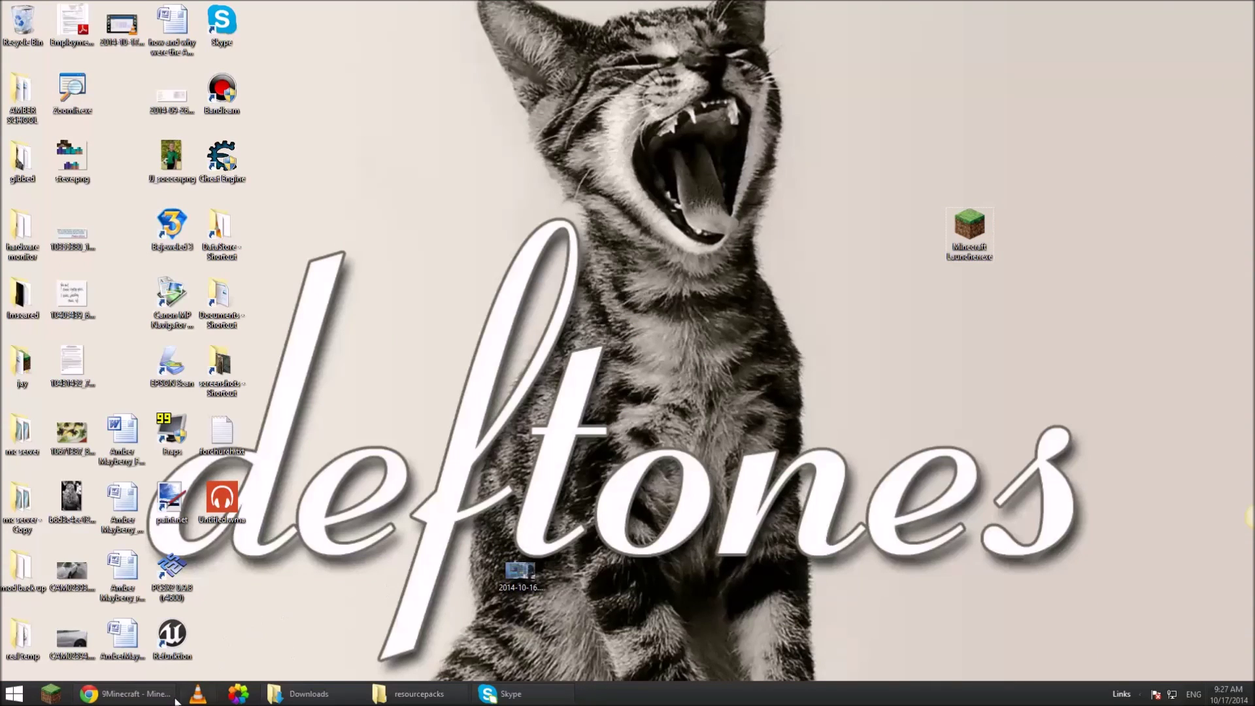
key("super+e")
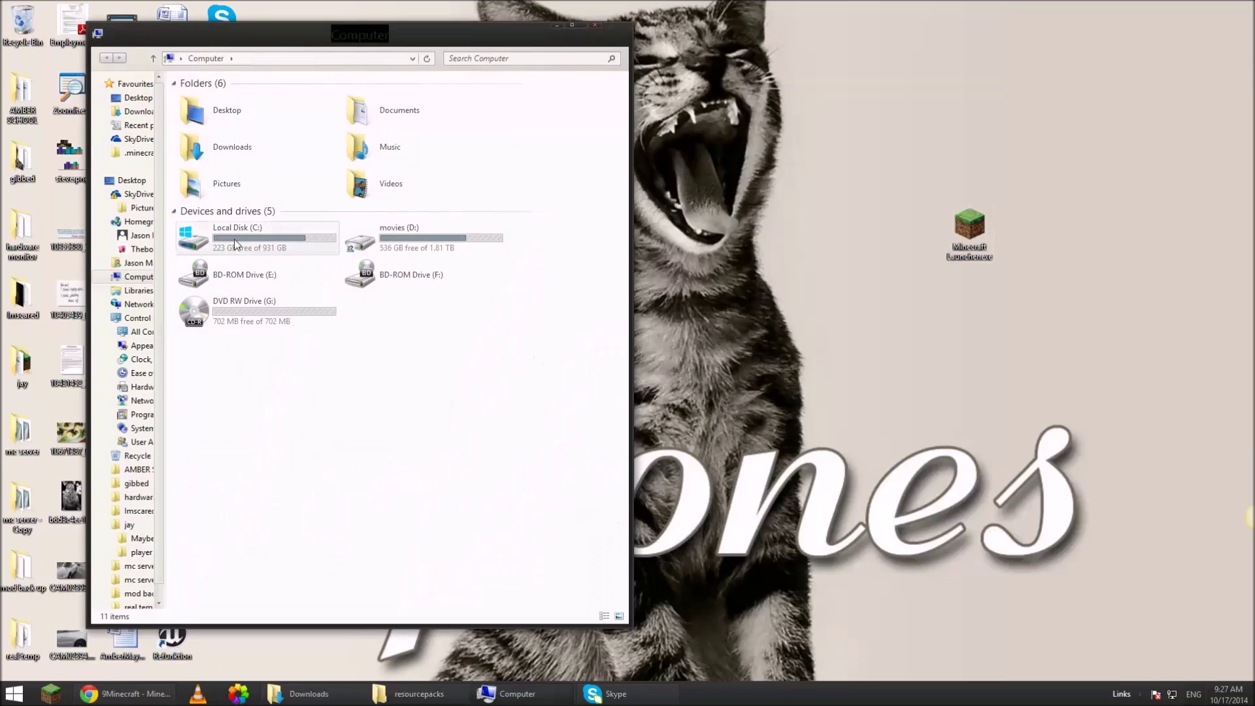
left_click_drag(287, 28, 643, 65)
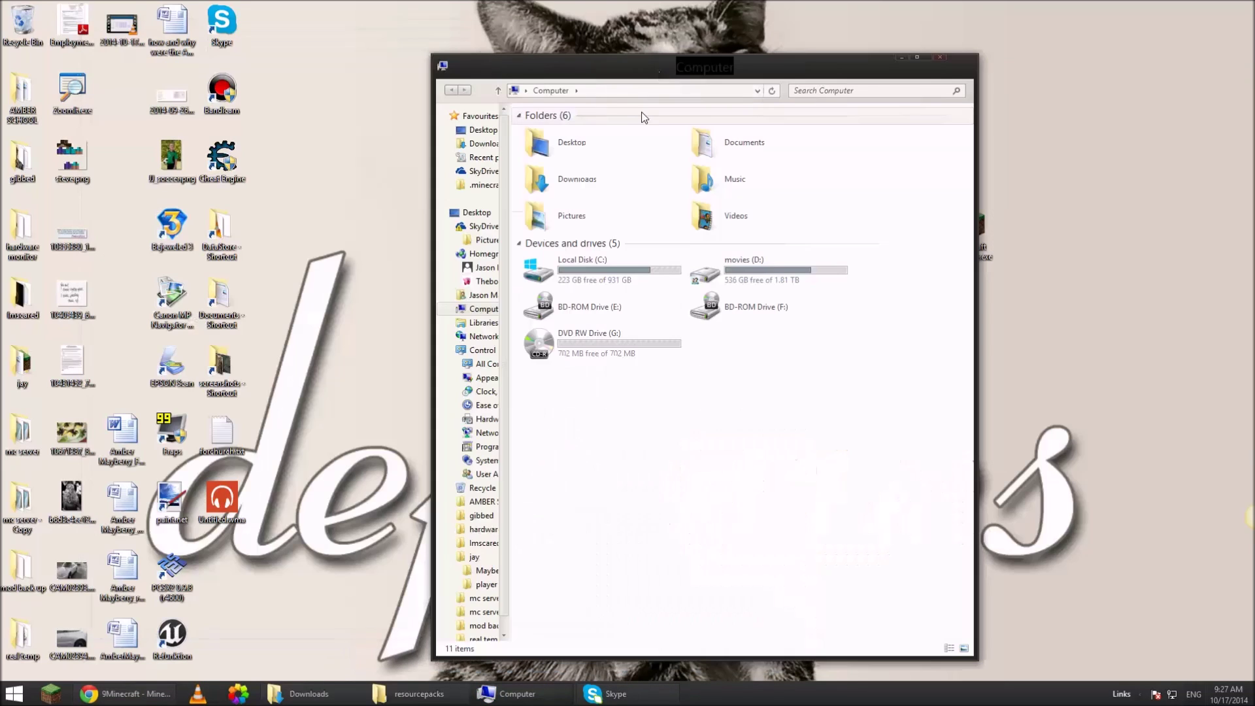
left_click(608, 90)
type("%ap")
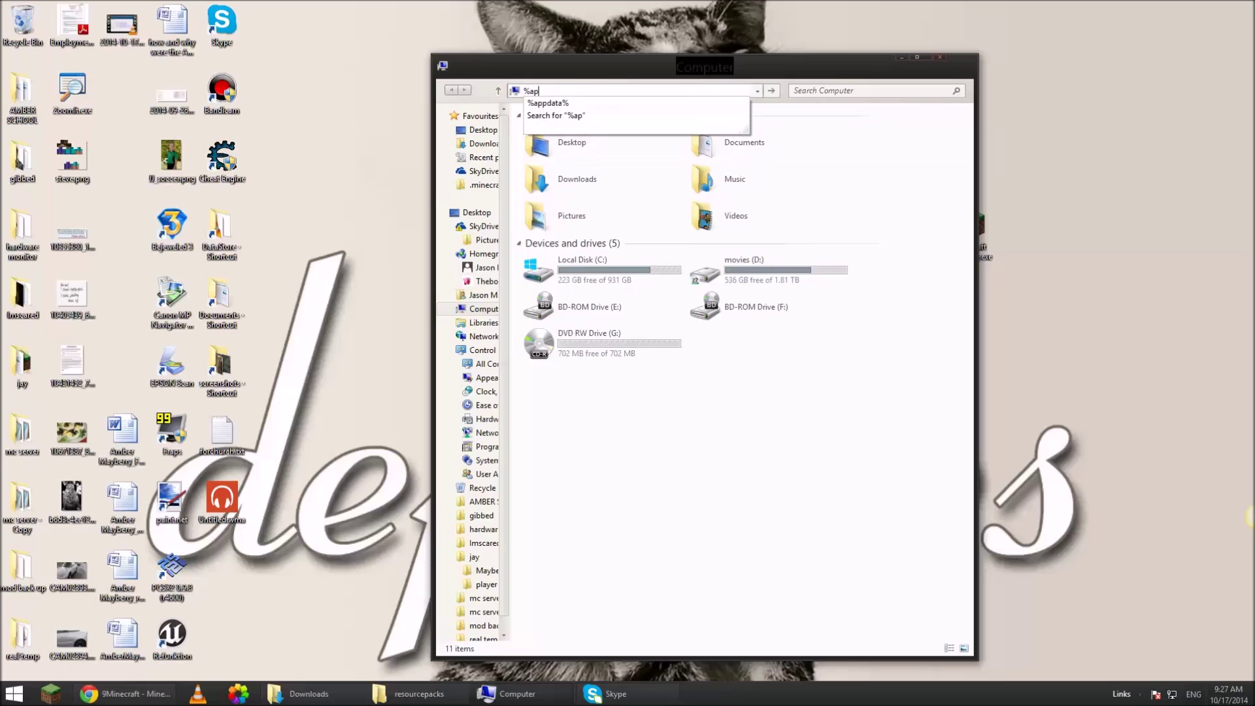
type("pdata%")
key("Return")
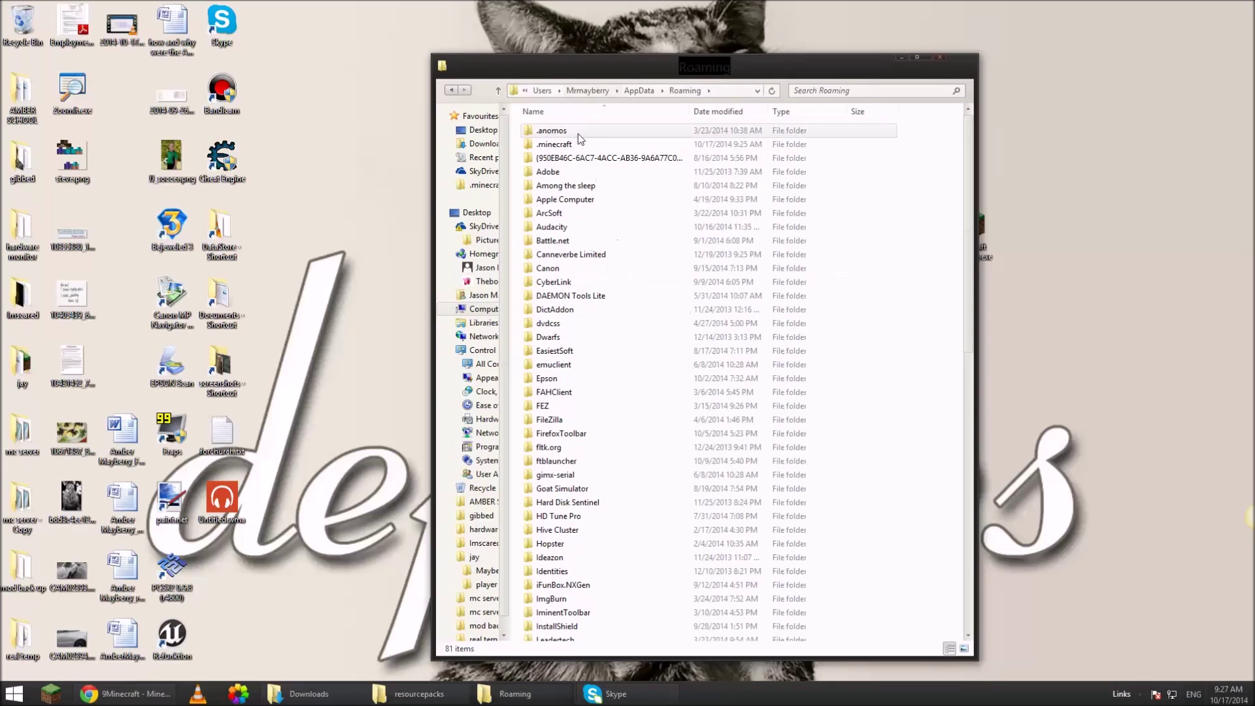
- Create a desktop shortcut to the .minecraft folder and close the Roaming folder window
left_click_drag(567, 150, 1095, 127)
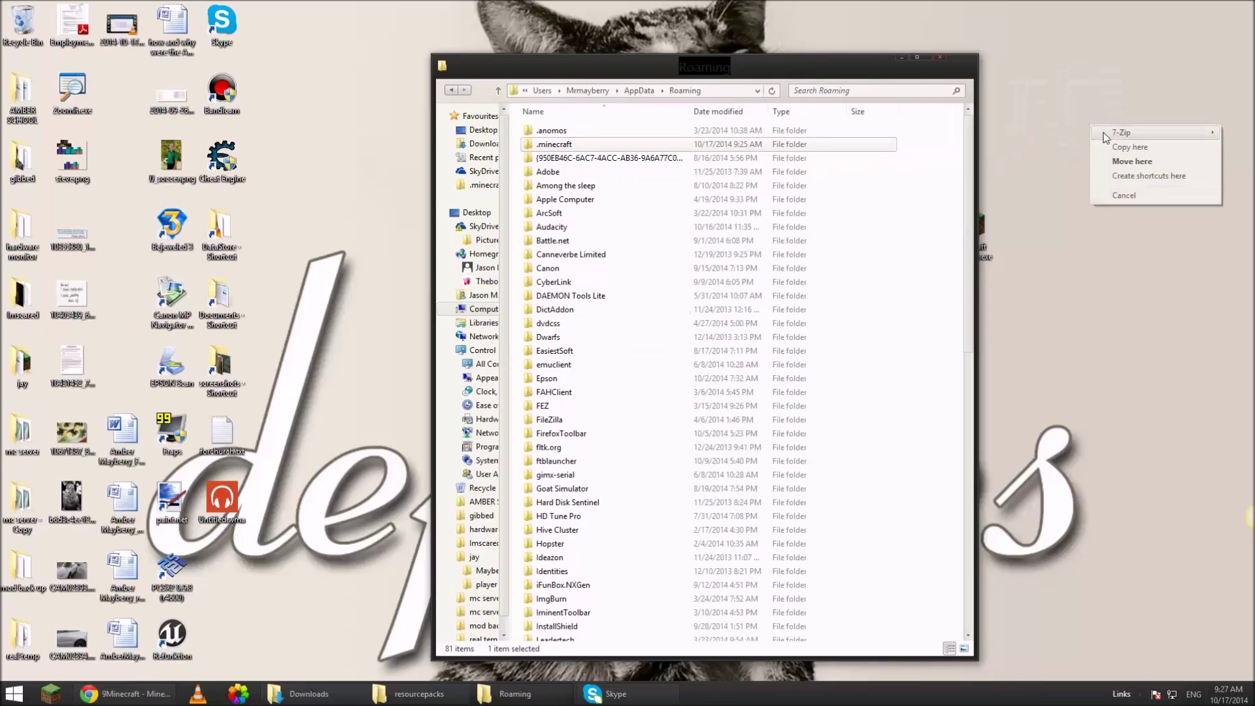
left_click(1131, 179)
left_click(940, 57)
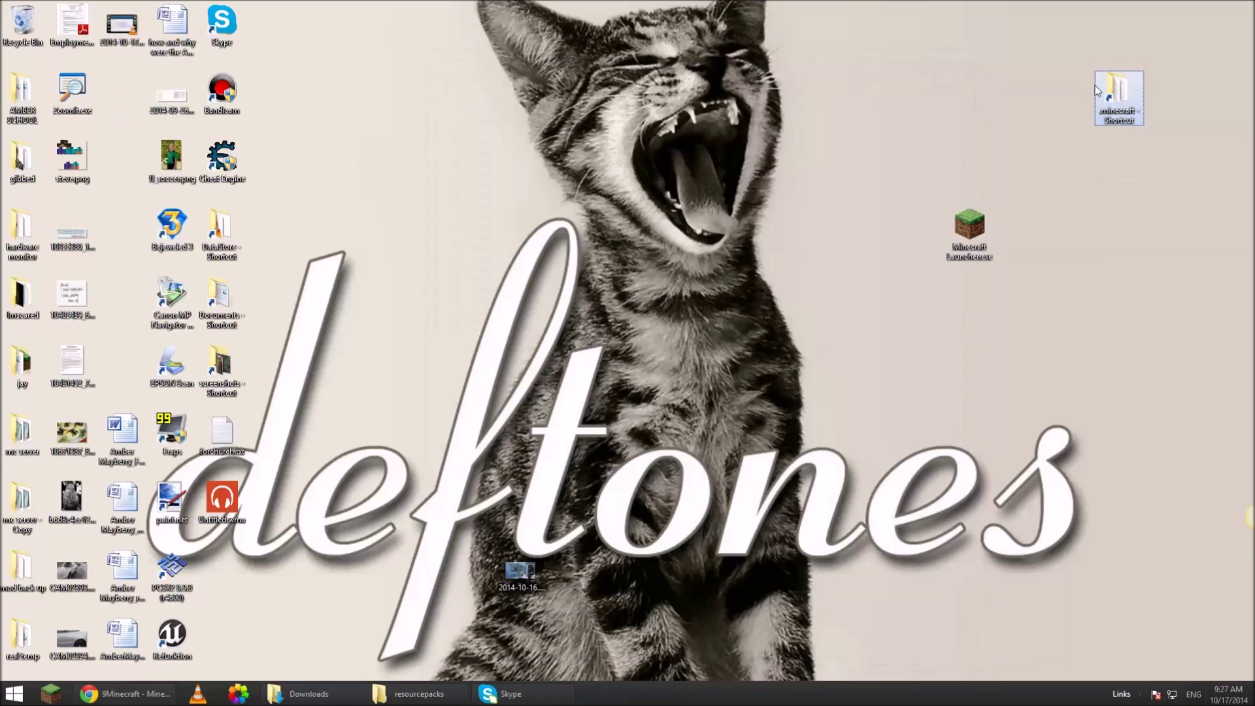
- Open the .minecraft folder from its desktop shortcut and go to versions, then 1.7.10-Forge10.13.2.1230
double_click(1102, 91)
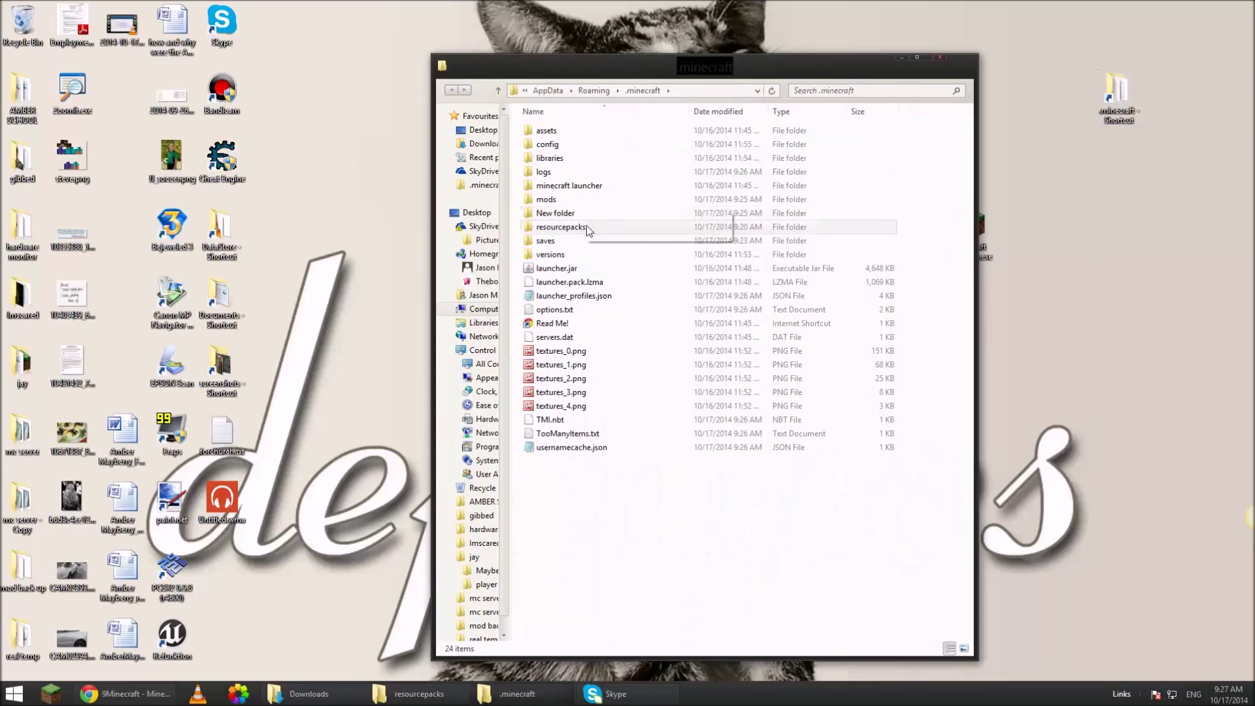
double_click(573, 254)
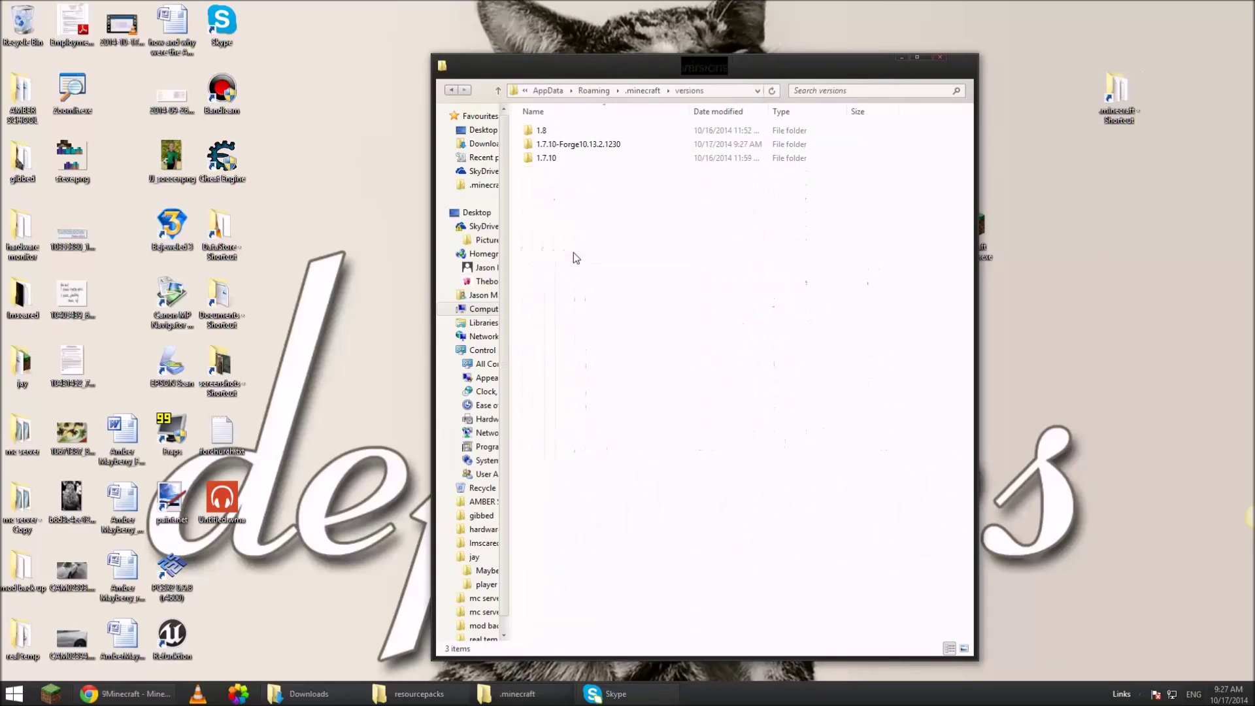
left_click(569, 151)
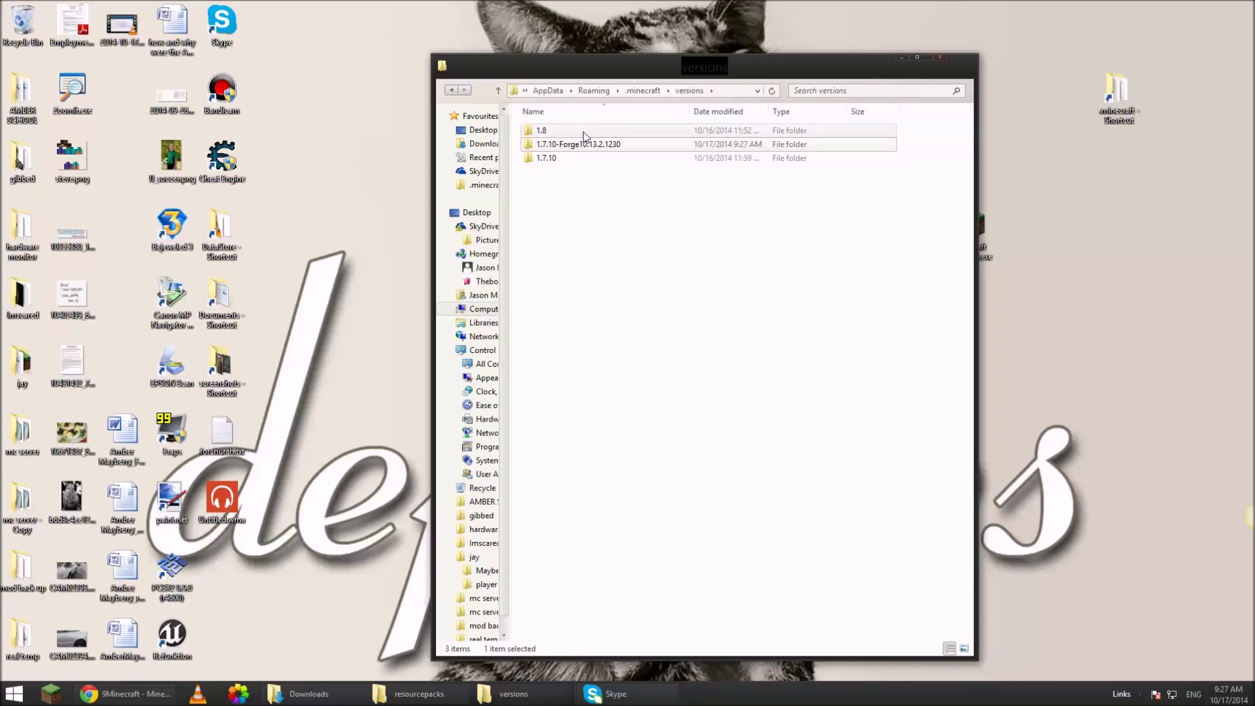
left_click(583, 132)
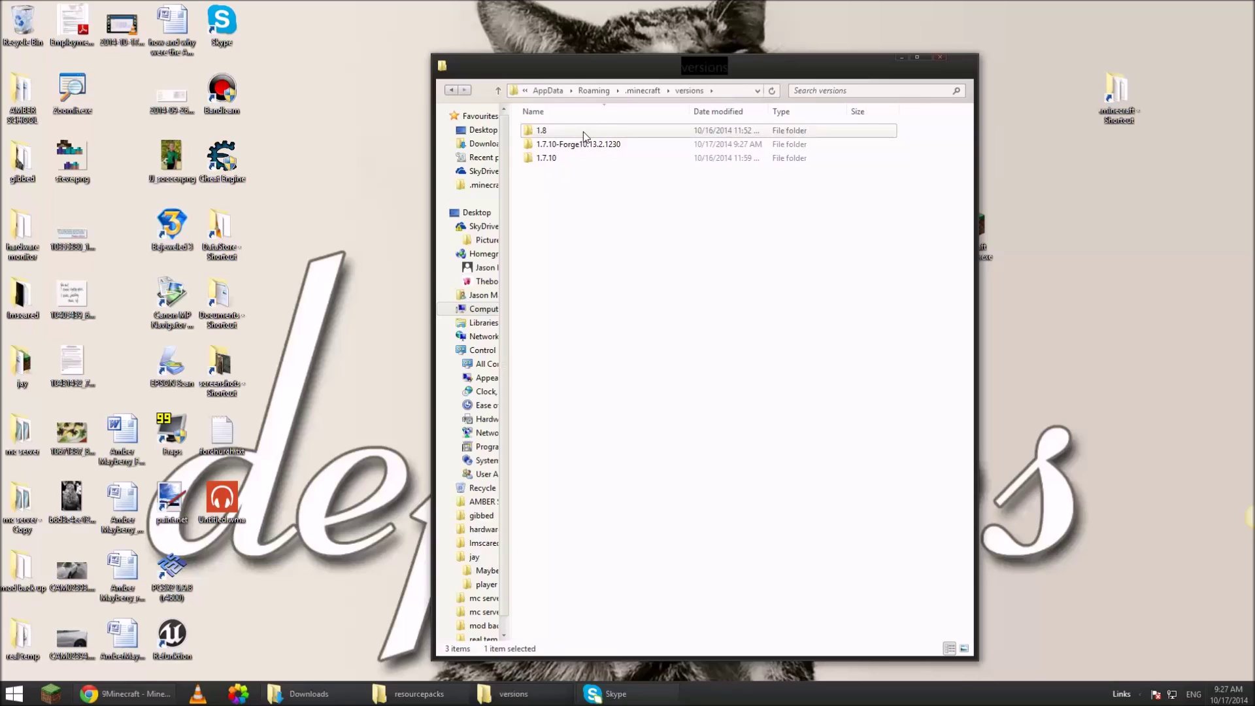
double_click(601, 144)
- Open the 1.7.10-Forge10.13.2.1230.jar file with WinRAR
right_click(596, 129)
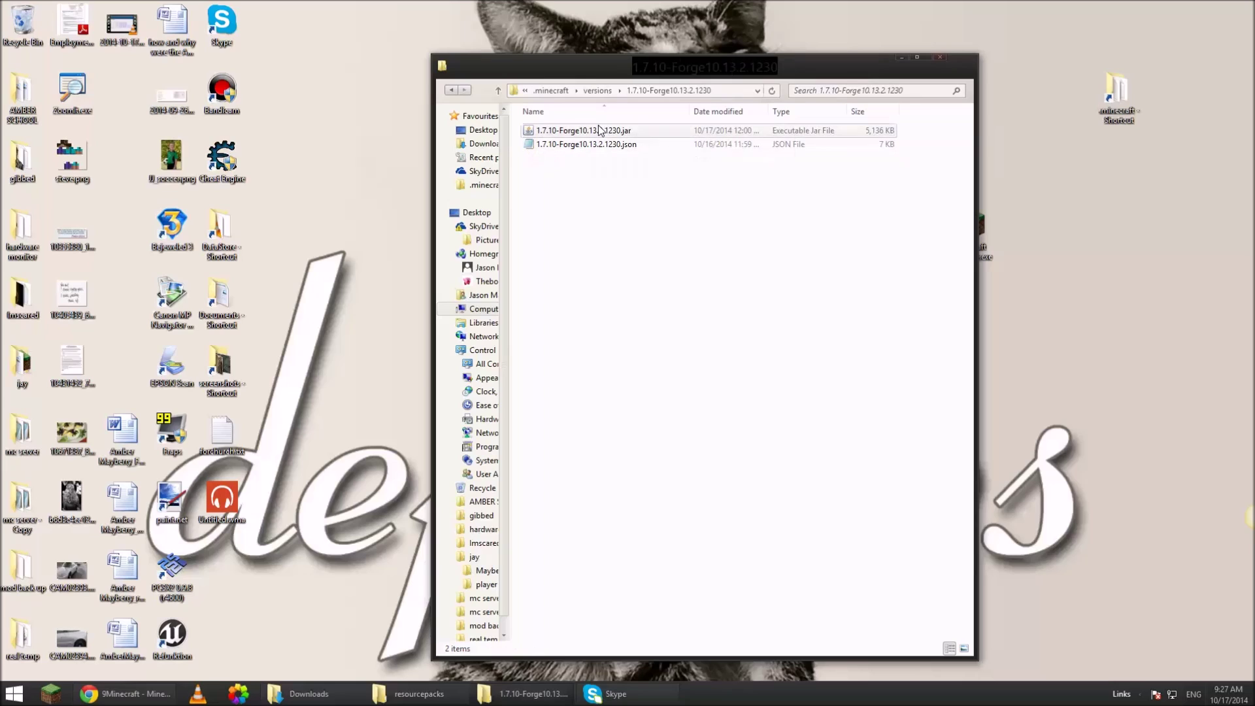
right_click(563, 131)
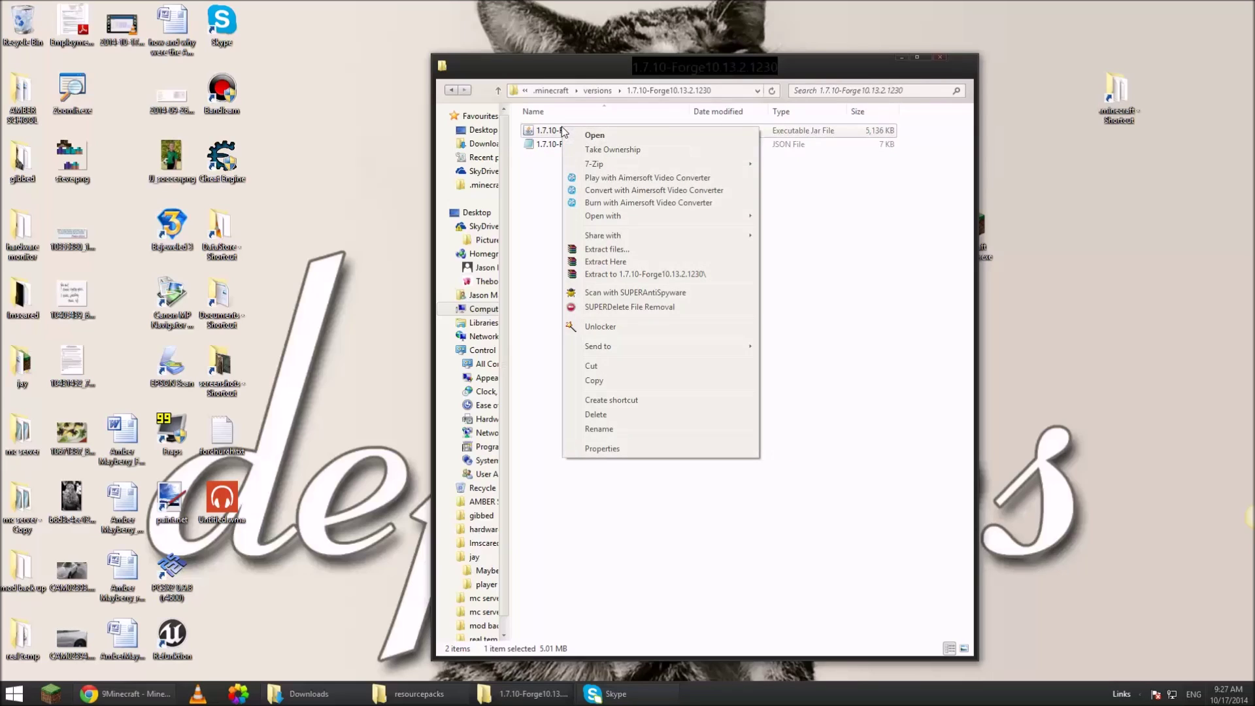
right_click(544, 132)
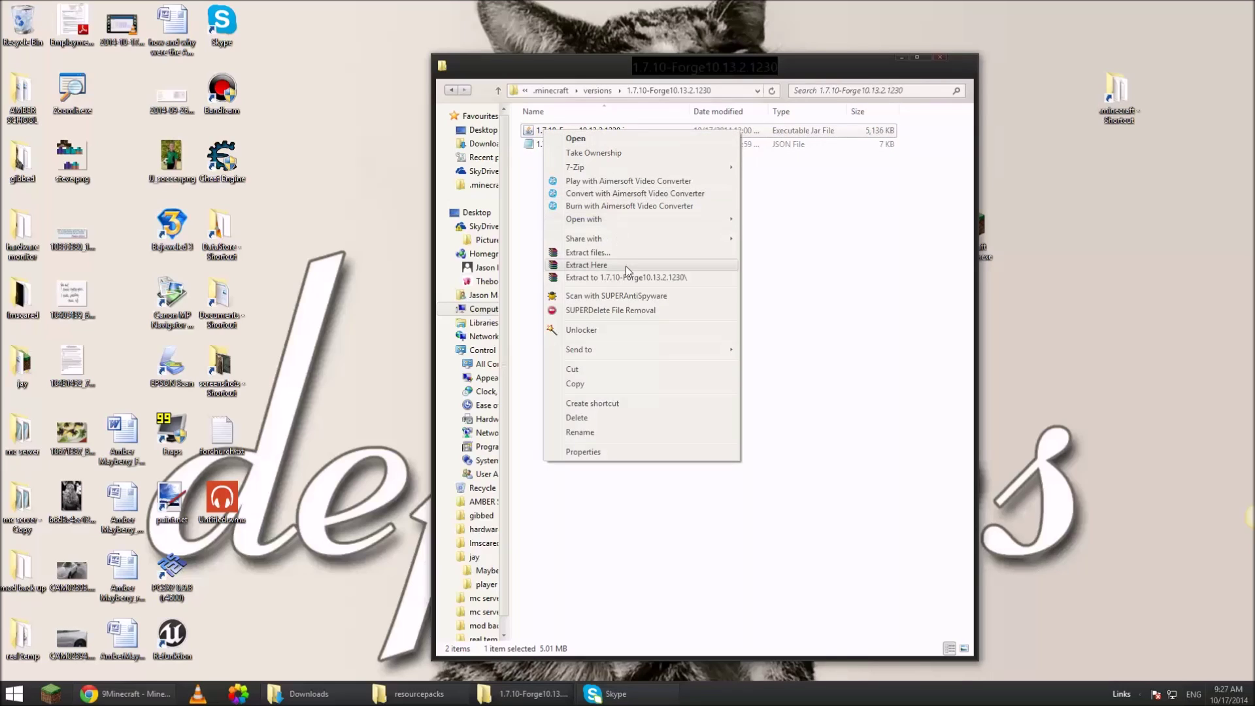
mouse_move(646, 216)
left_click(798, 233)
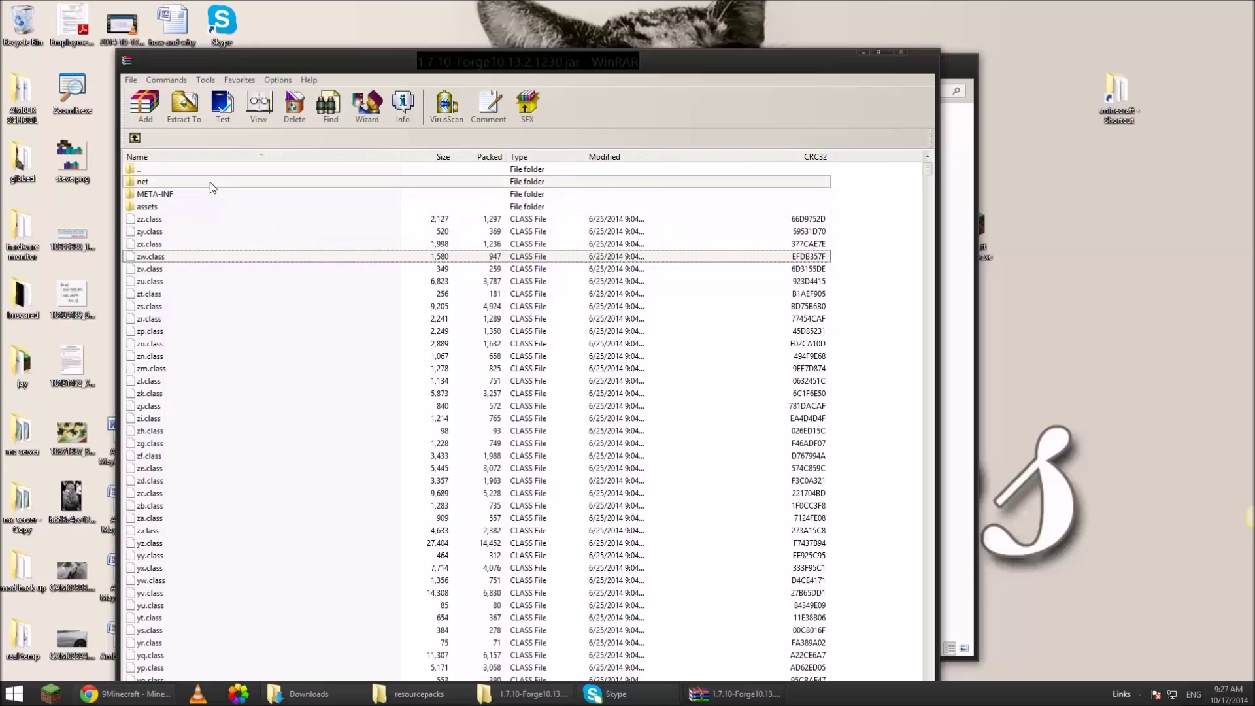
- Go to the assets\minecraft\textures\entity folder inside the Forge jar archive
double_click(179, 206)
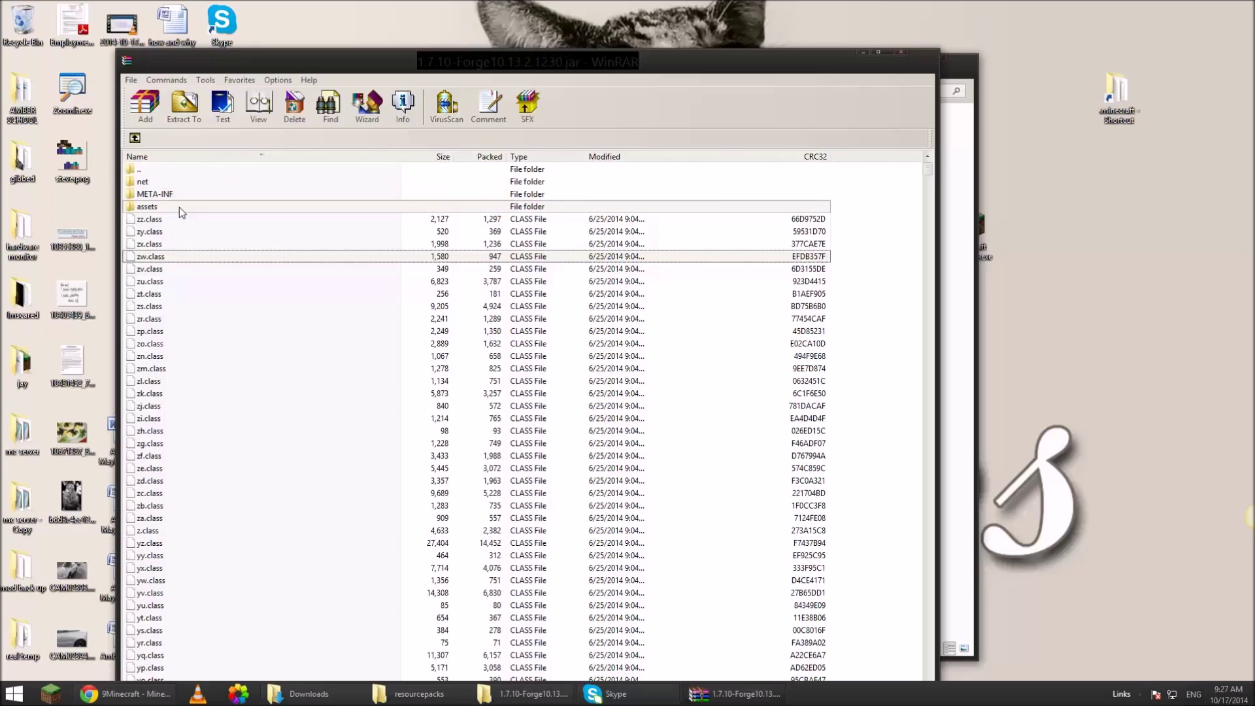
double_click(163, 182)
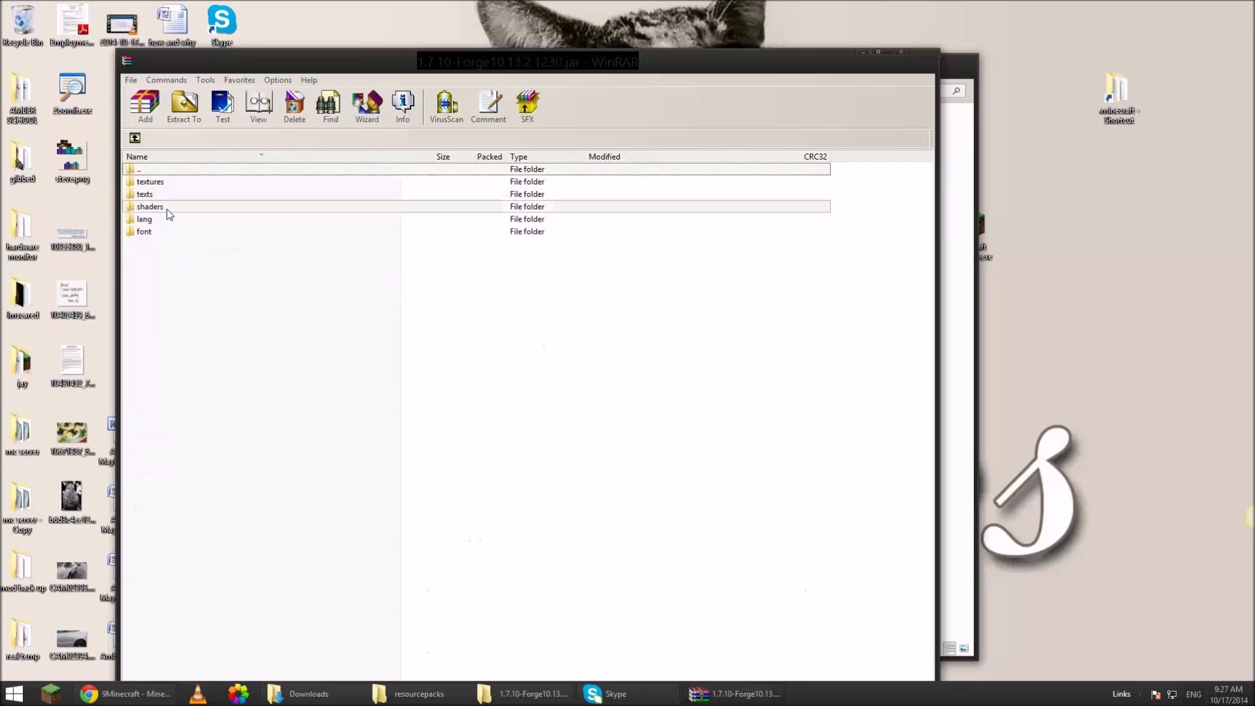
double_click(163, 184)
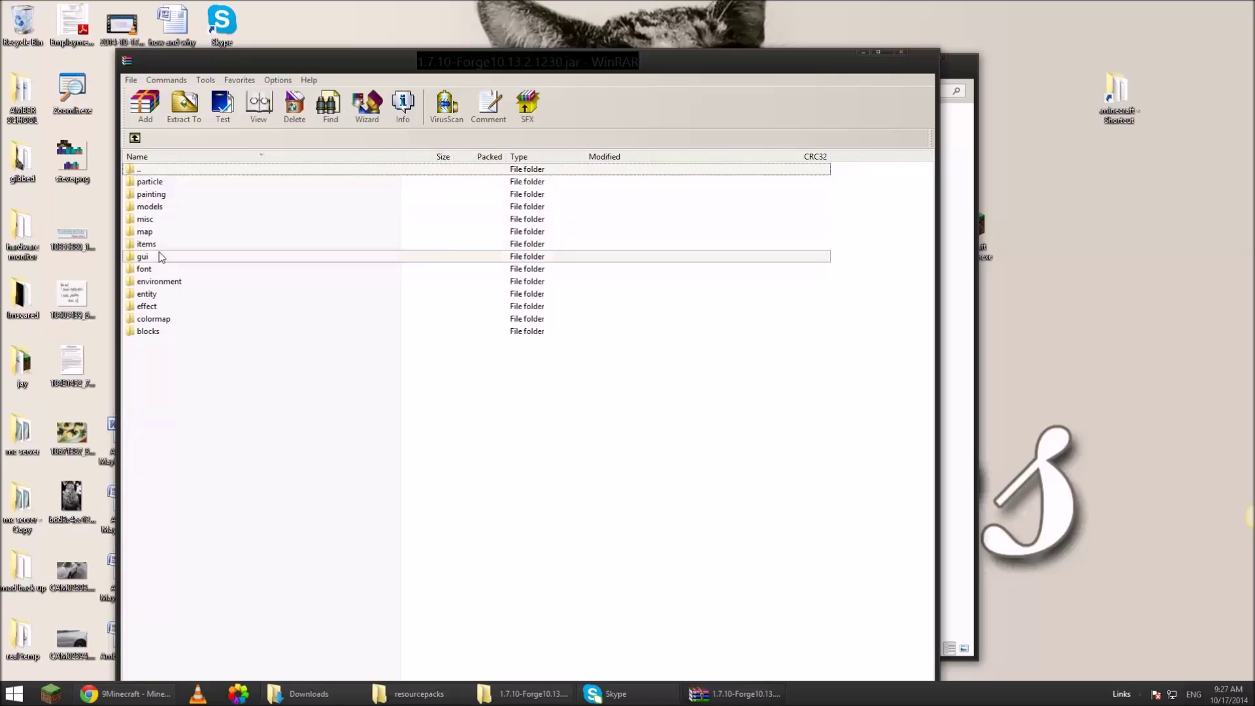
left_click(148, 299)
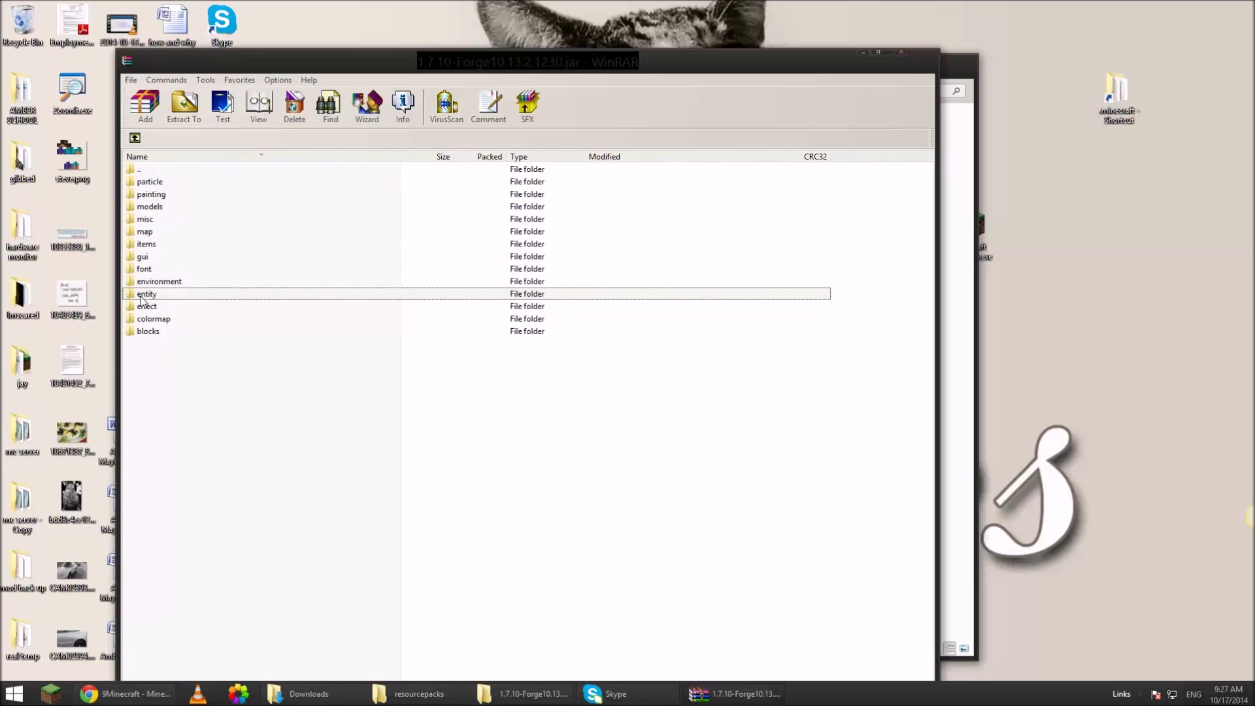
double_click(142, 295)
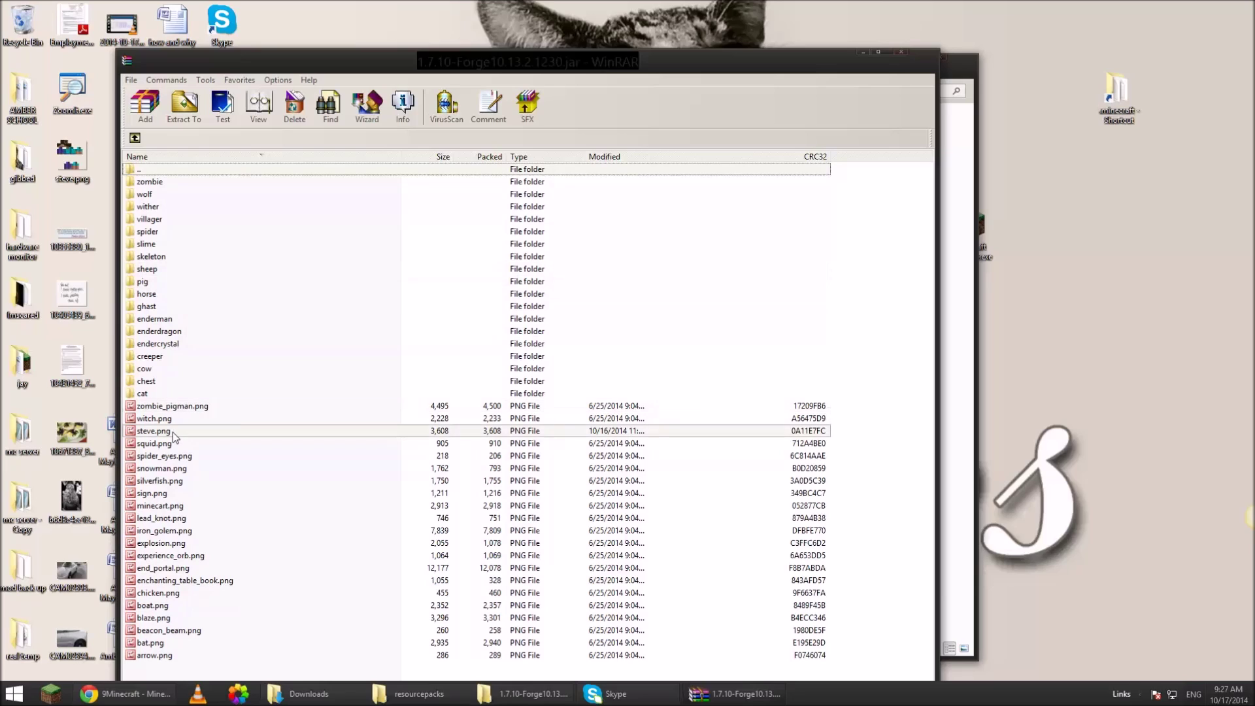
- Delete steve.png from the archive's entity folder
left_click(173, 432)
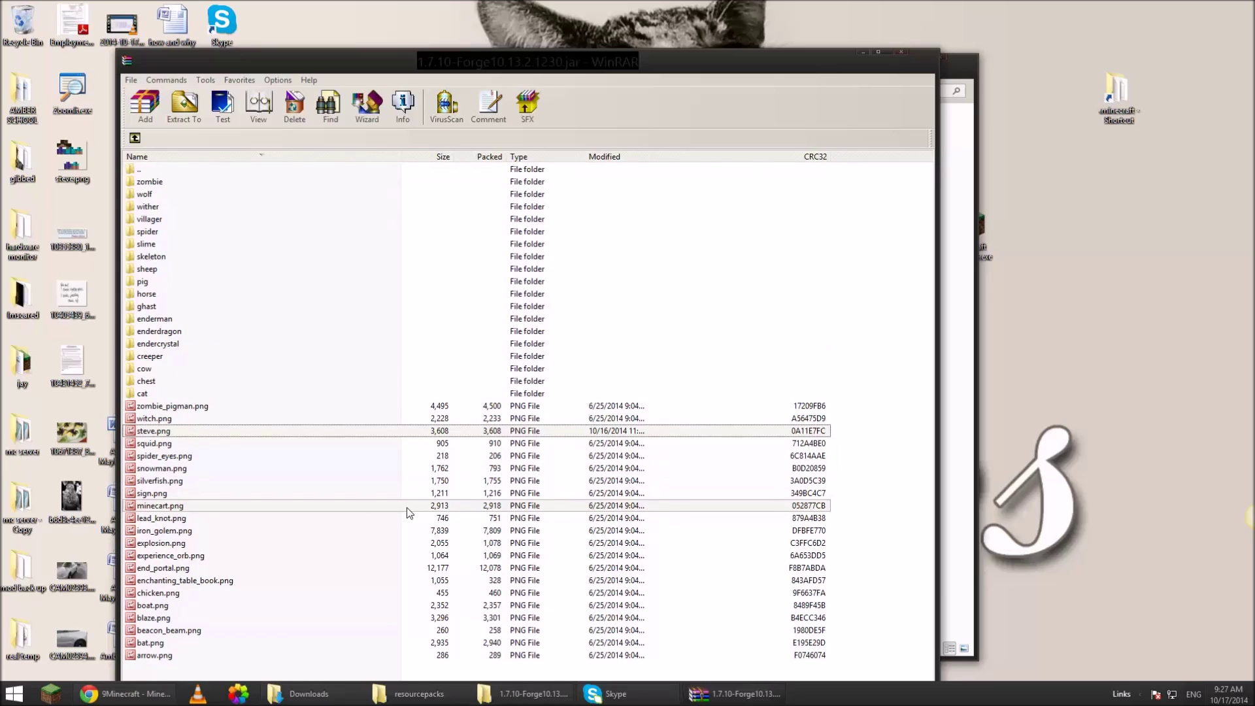
key("Delete")
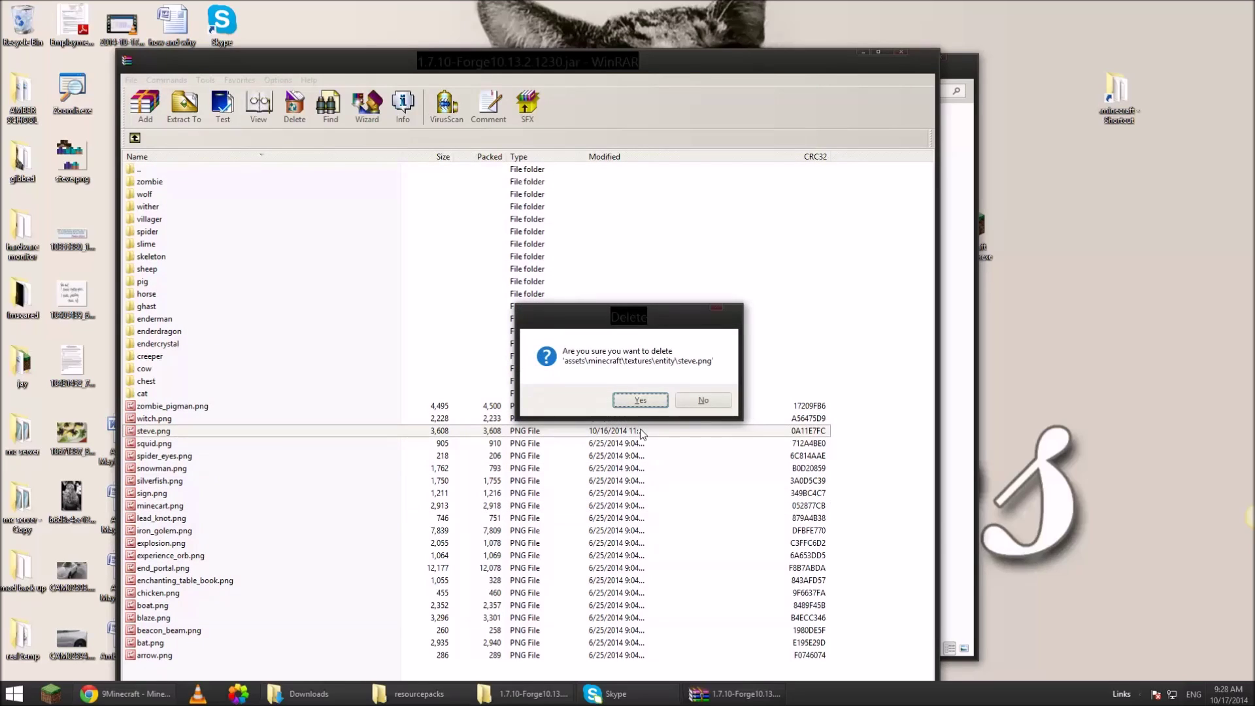
left_click(641, 399)
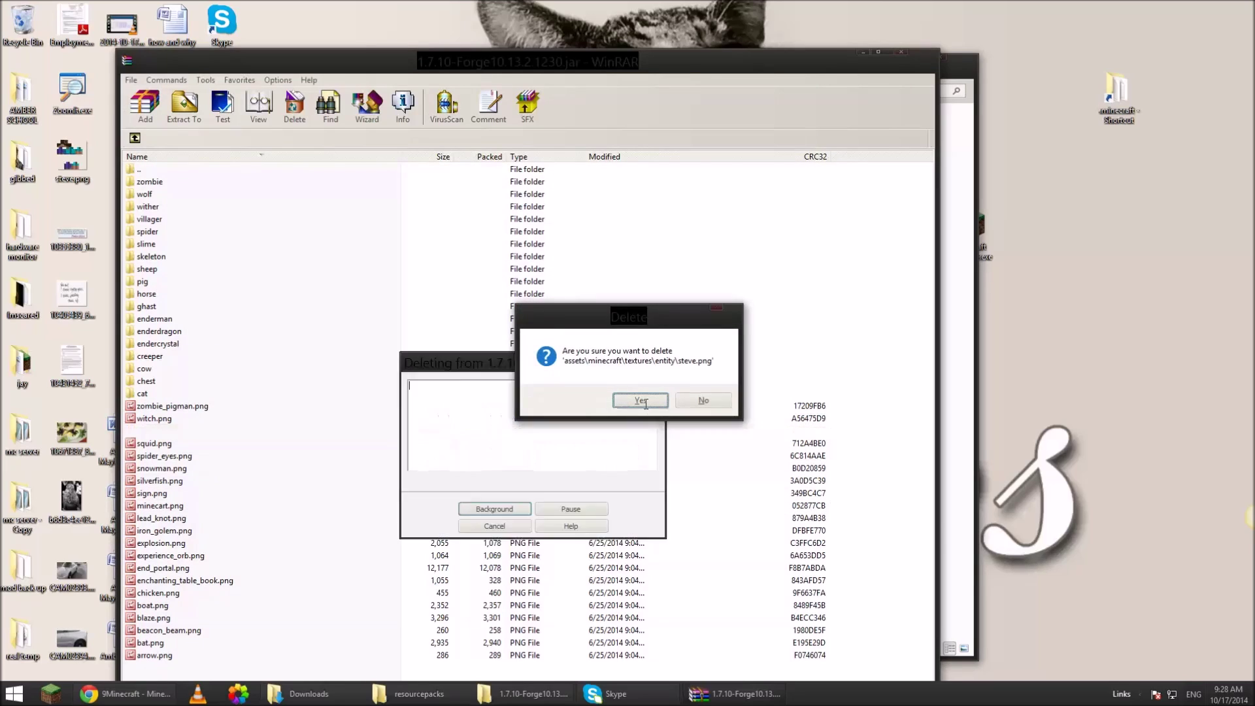
- Switch to Chrome and search the web for mcskins
left_click(106, 691)
middle_click(326, 6)
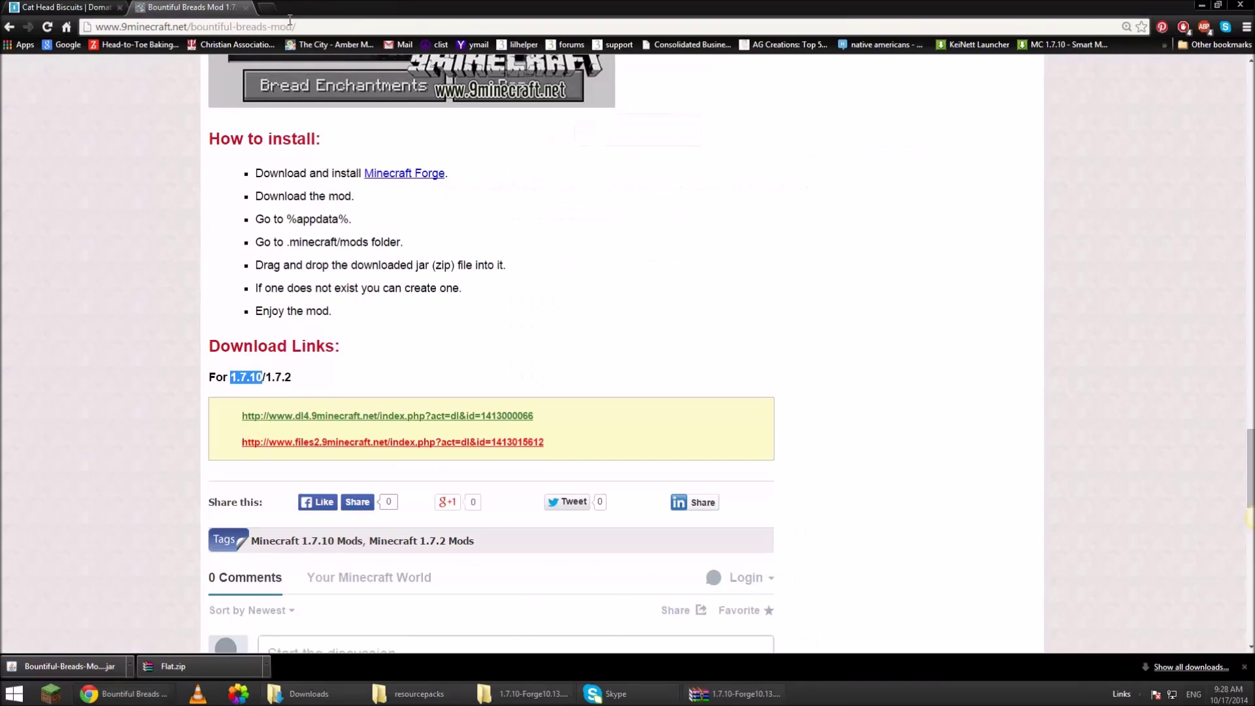
left_click(291, 25)
type("excalibur mod")
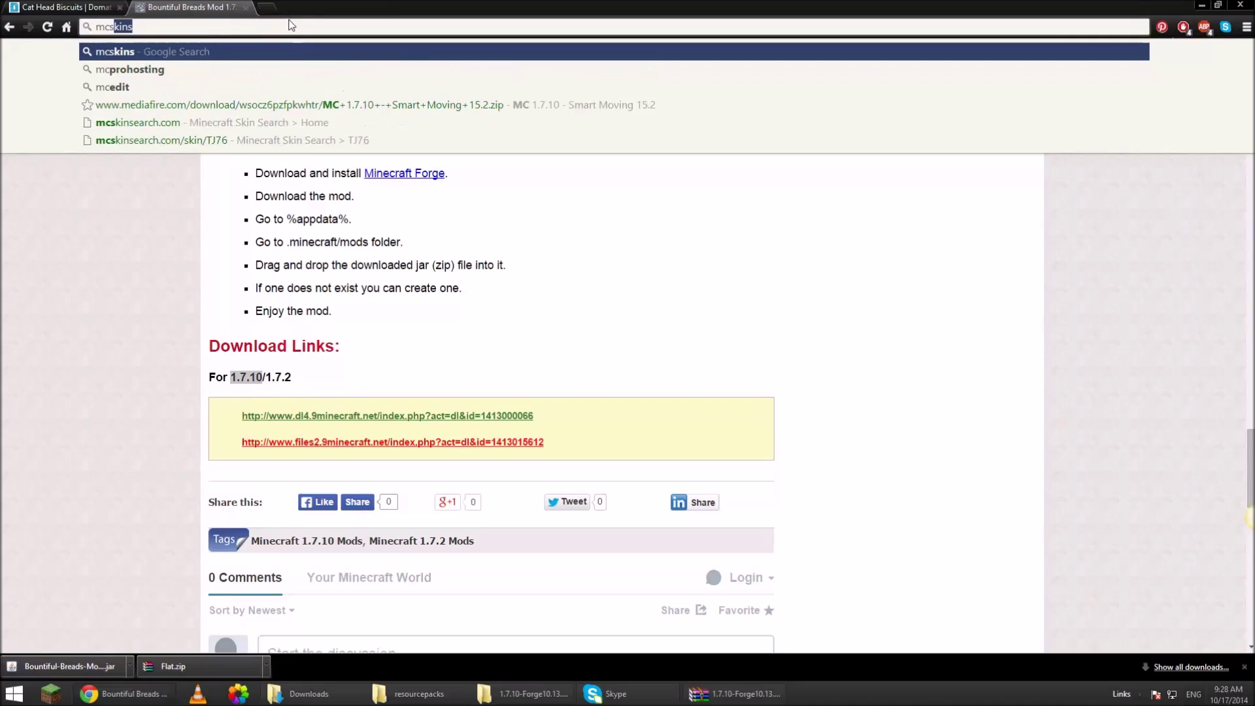
key("Return")
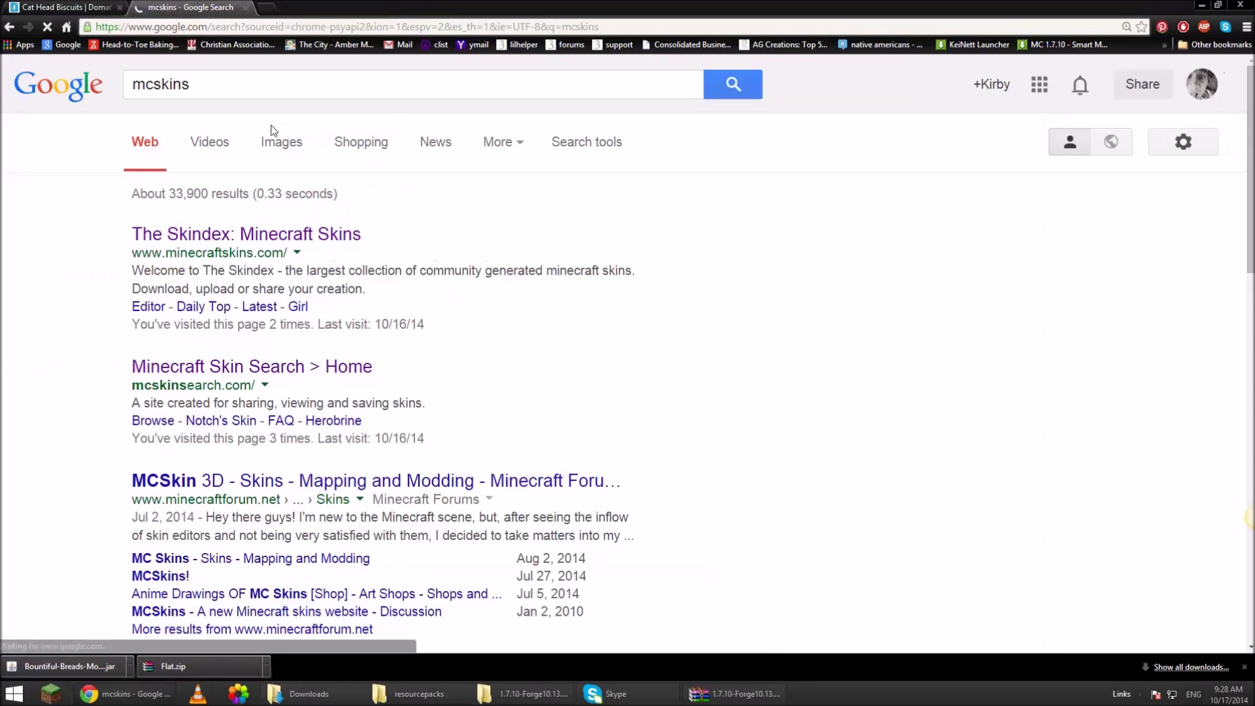
- Open The Skindex from the search results and download the Usa military skin to the computer
left_click(249, 236)
left_click(585, 353)
scroll(620, 346, "down", 2)
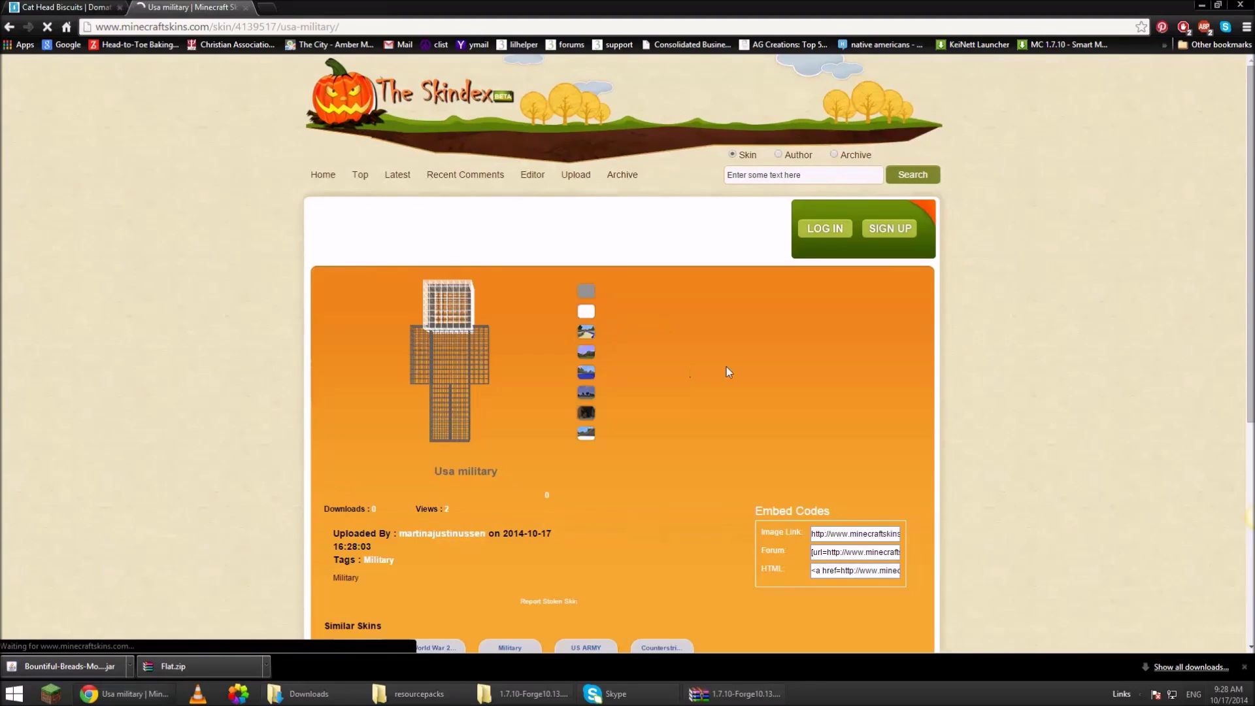
left_click(901, 325)
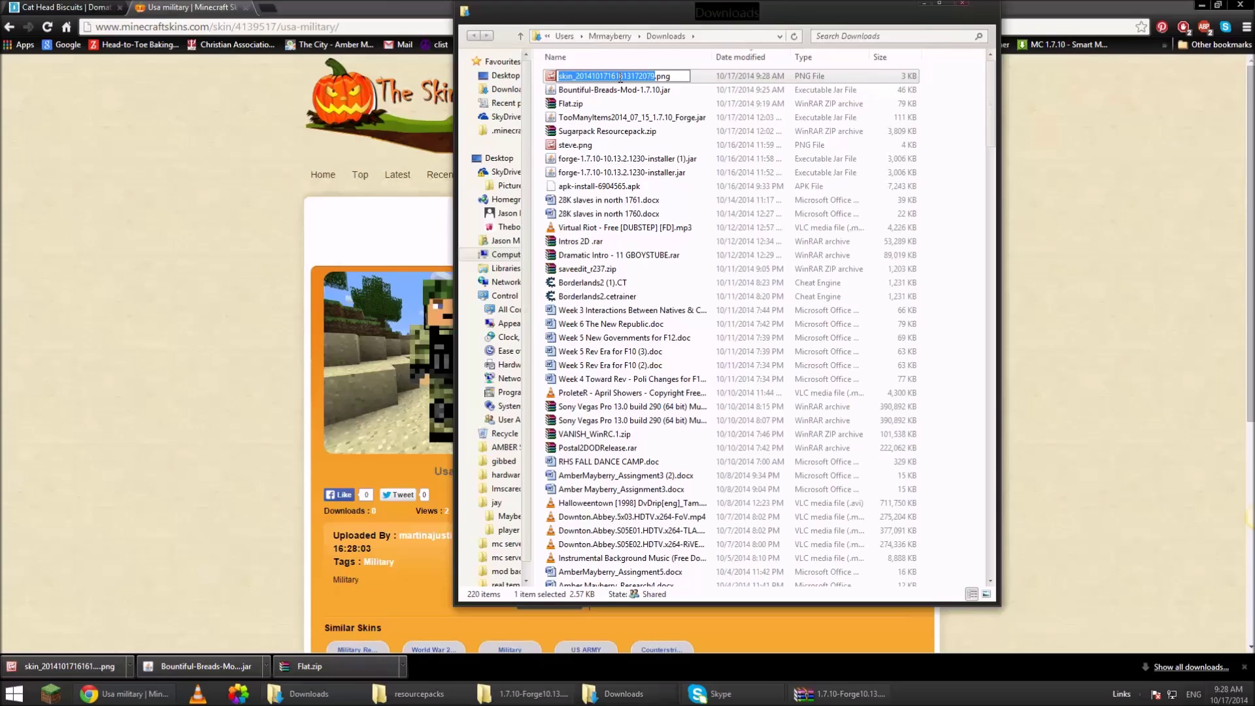
type("ste")
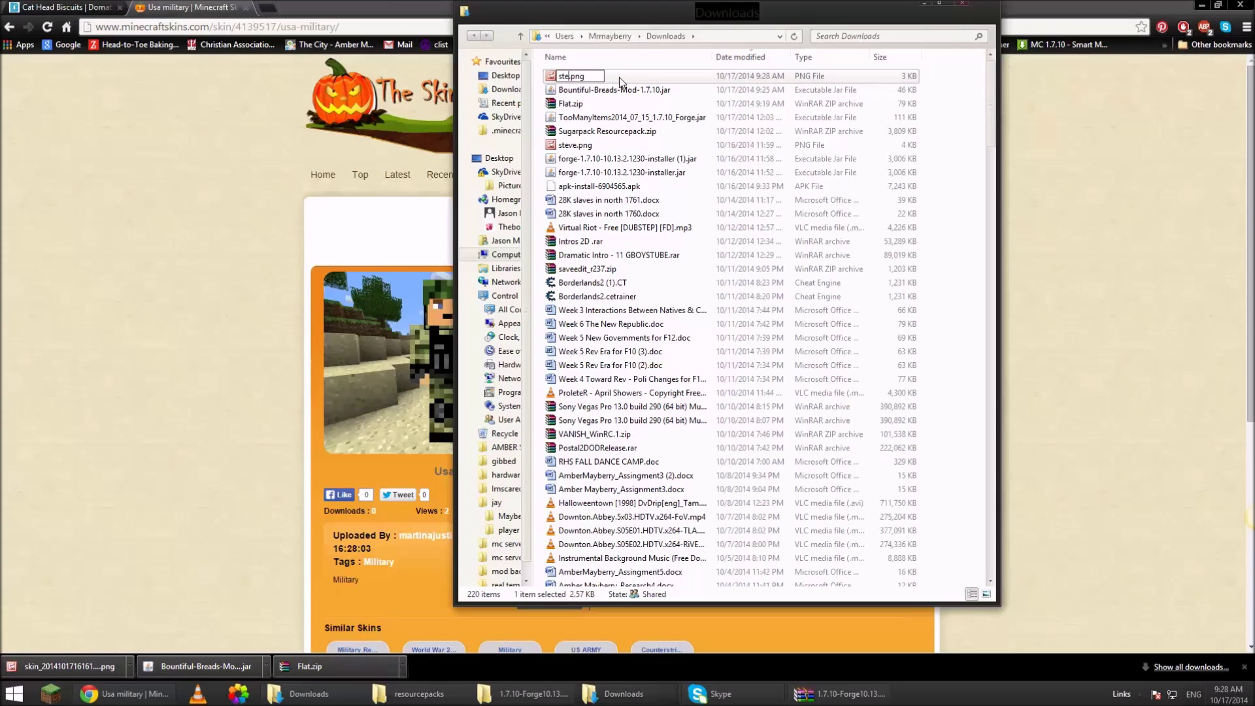
type("ve")
key("Return")
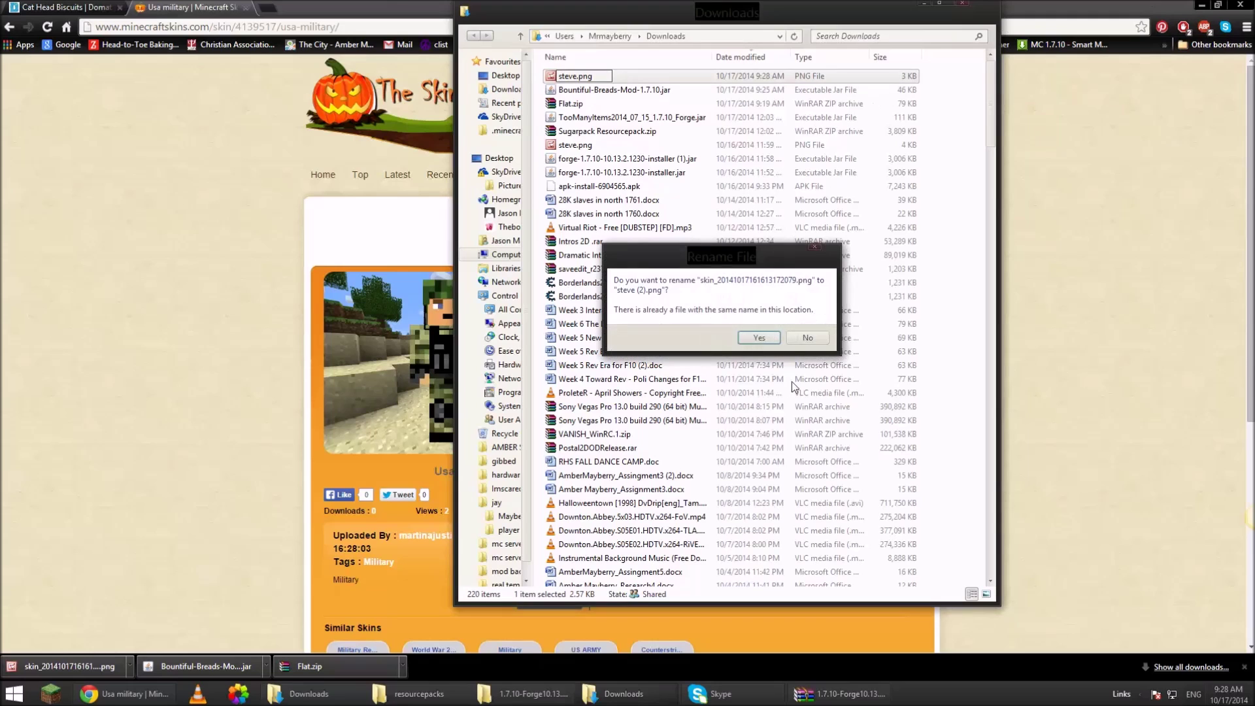
left_click(808, 337)
- Delete the old steve.png from Downloads and rename the newly downloaded skin file as steve.png
right_click(596, 305)
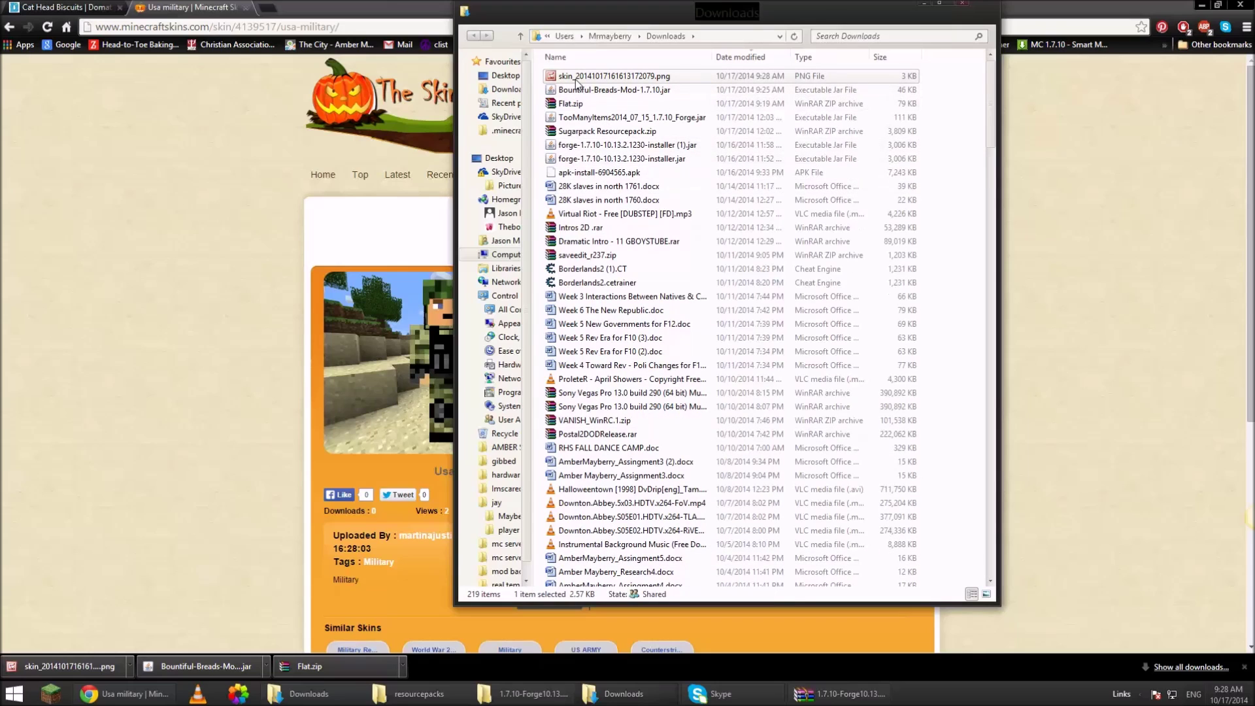
left_click(576, 77)
type("steve")
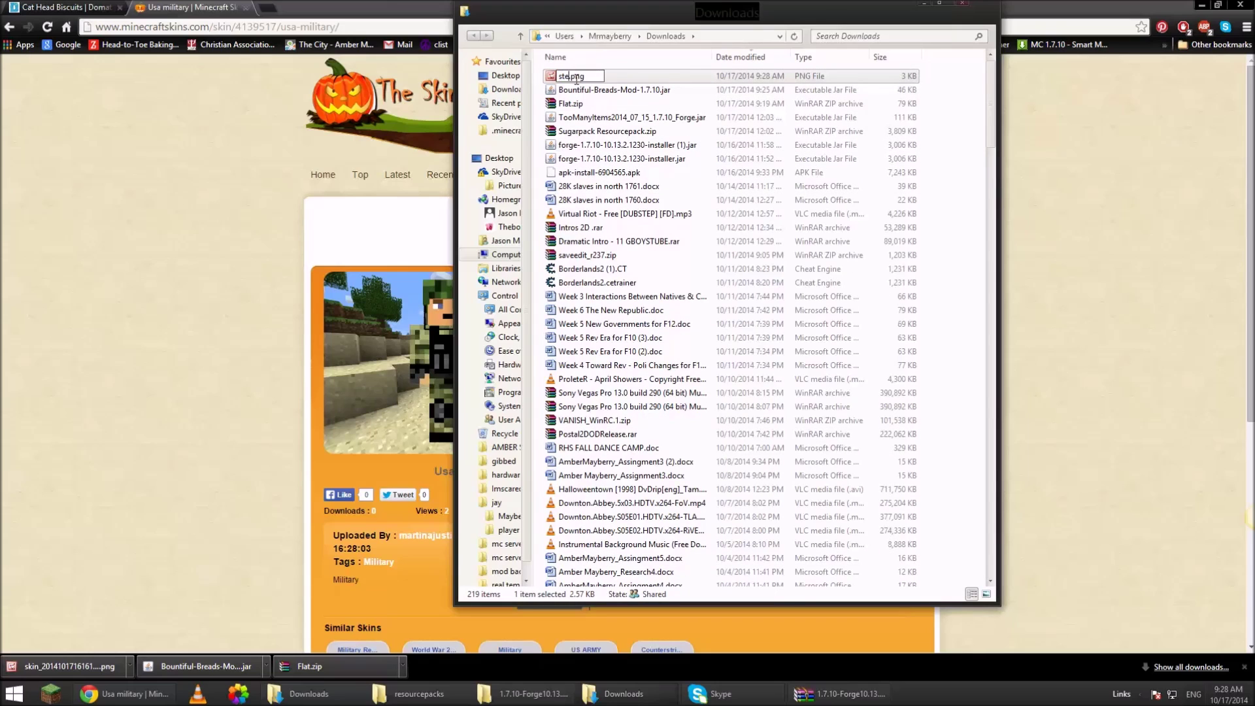
key("Return")
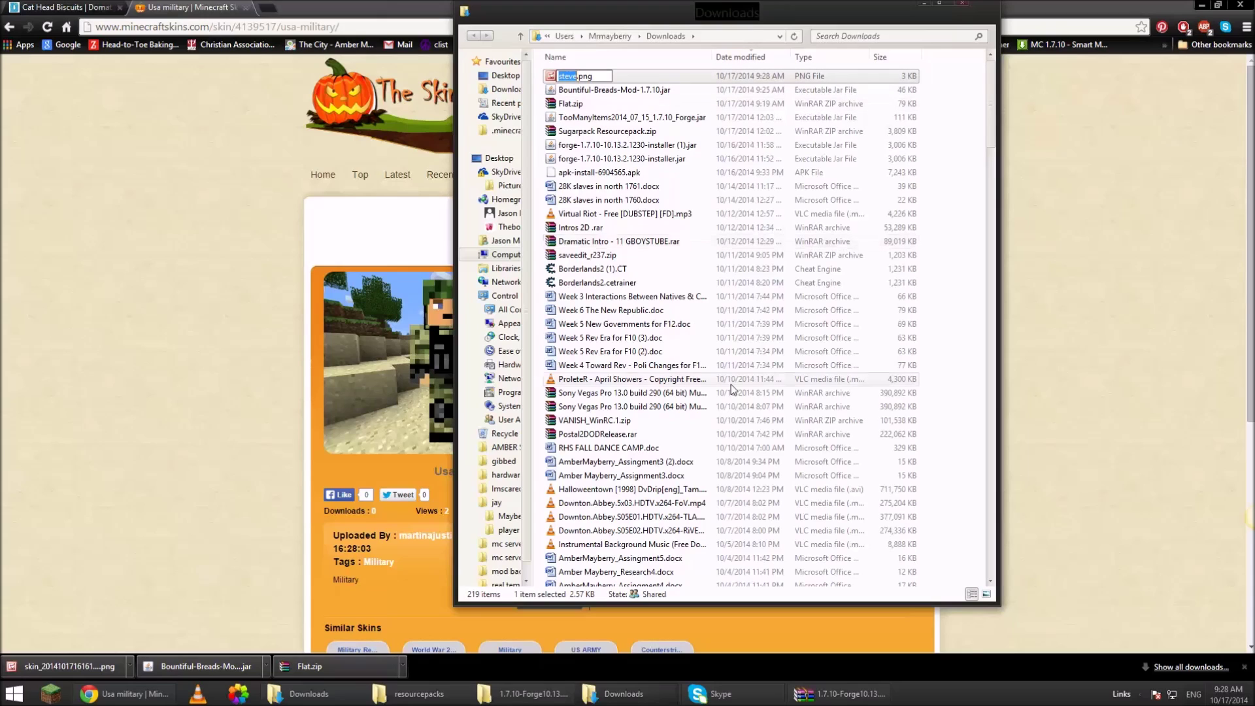
- Add the renamed steve.png from Downloads to the Forge jar's entity folder and return to the skin page in Chrome
left_click(631, 118)
left_click_drag(569, 78, 917, 500)
left_click(525, 522)
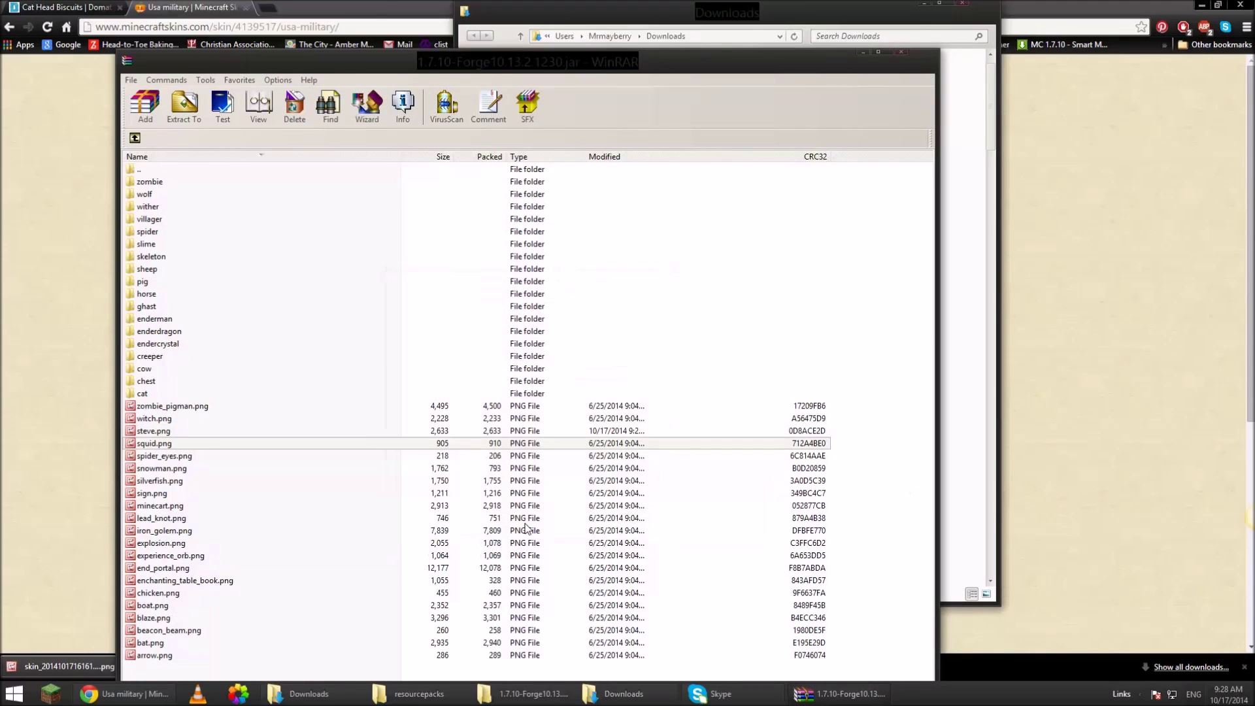
left_click(1111, 405)
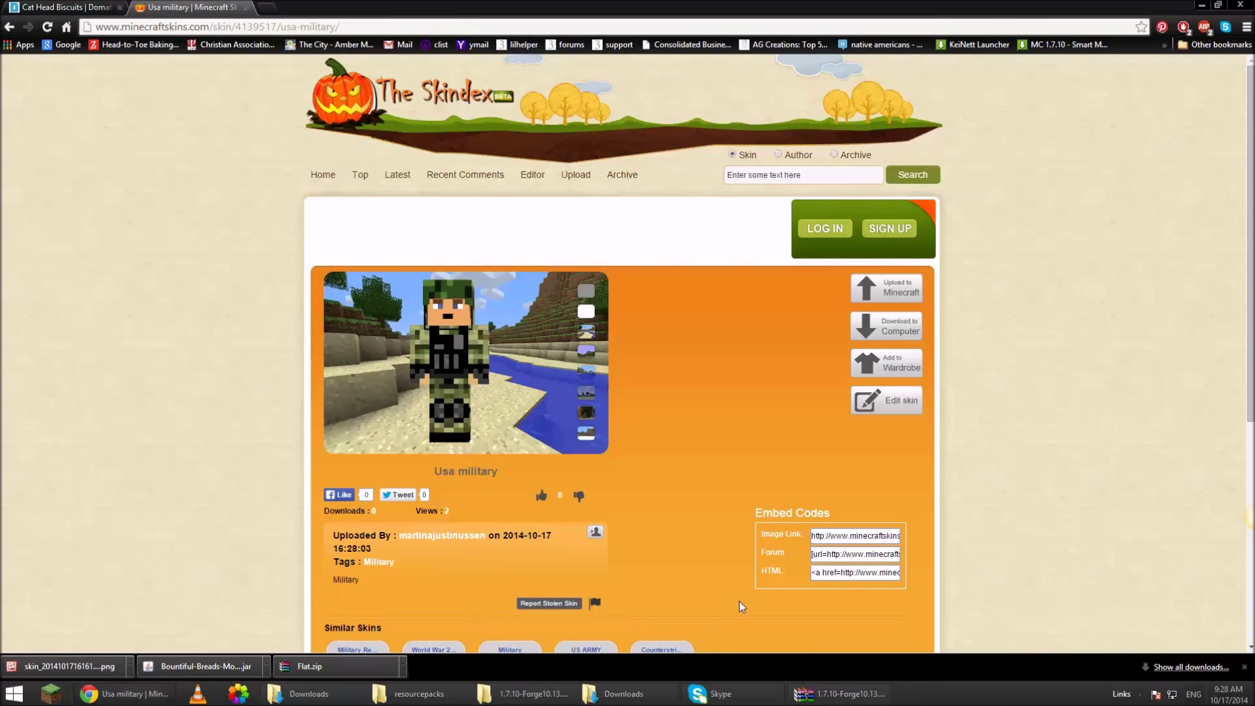
- Run the Minecraft launcher from the desktop, sign in, and start the game with the 1.7.10 Forge version
key("super+d")
double_click(980, 234)
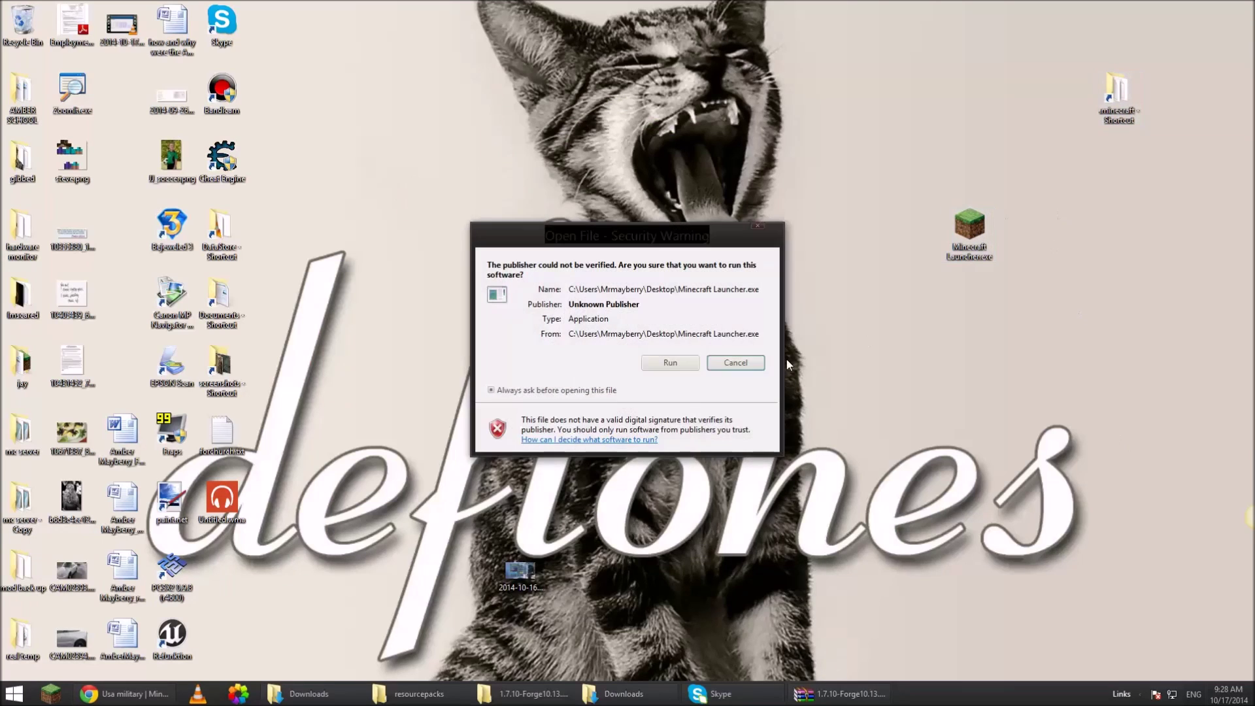
left_click(663, 358)
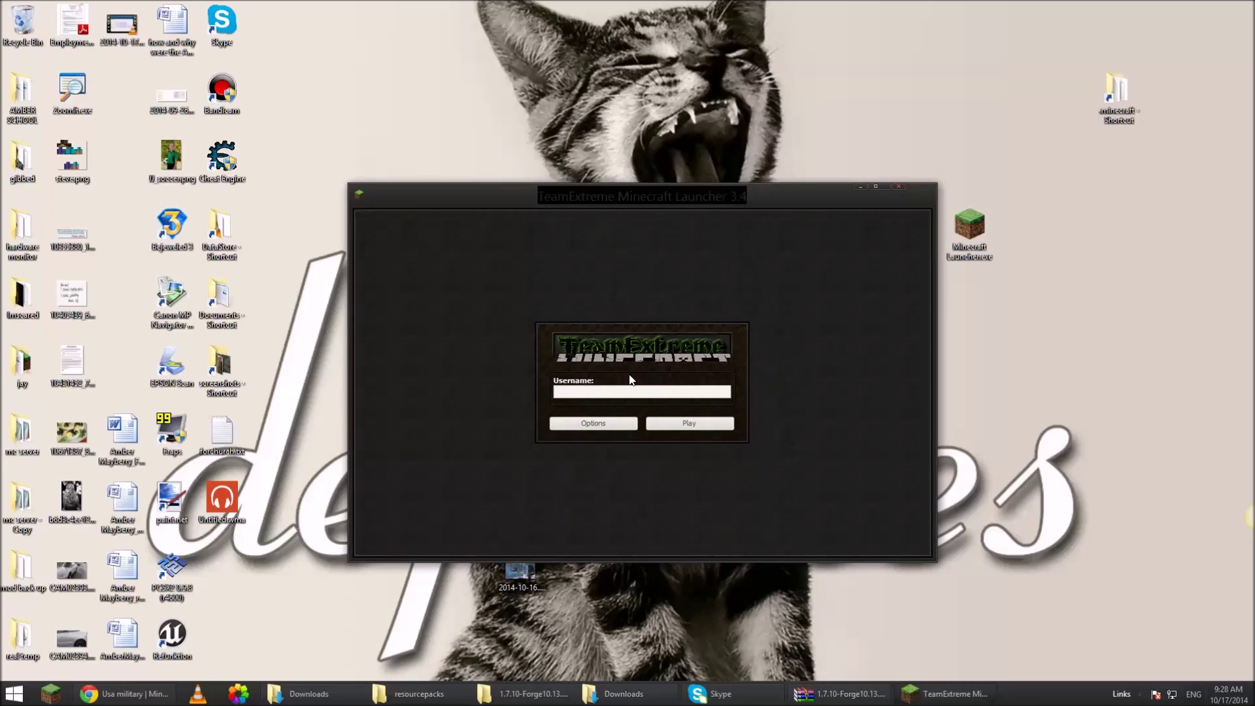
left_click(683, 423)
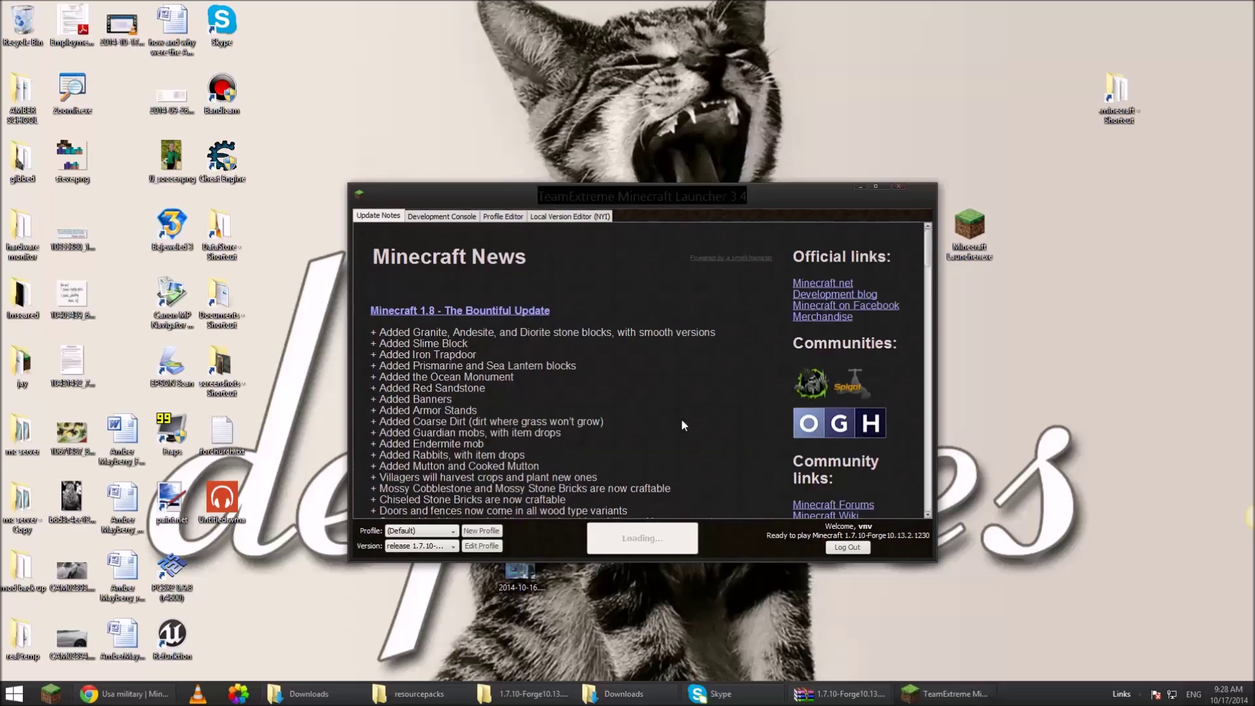
left_click(632, 537)
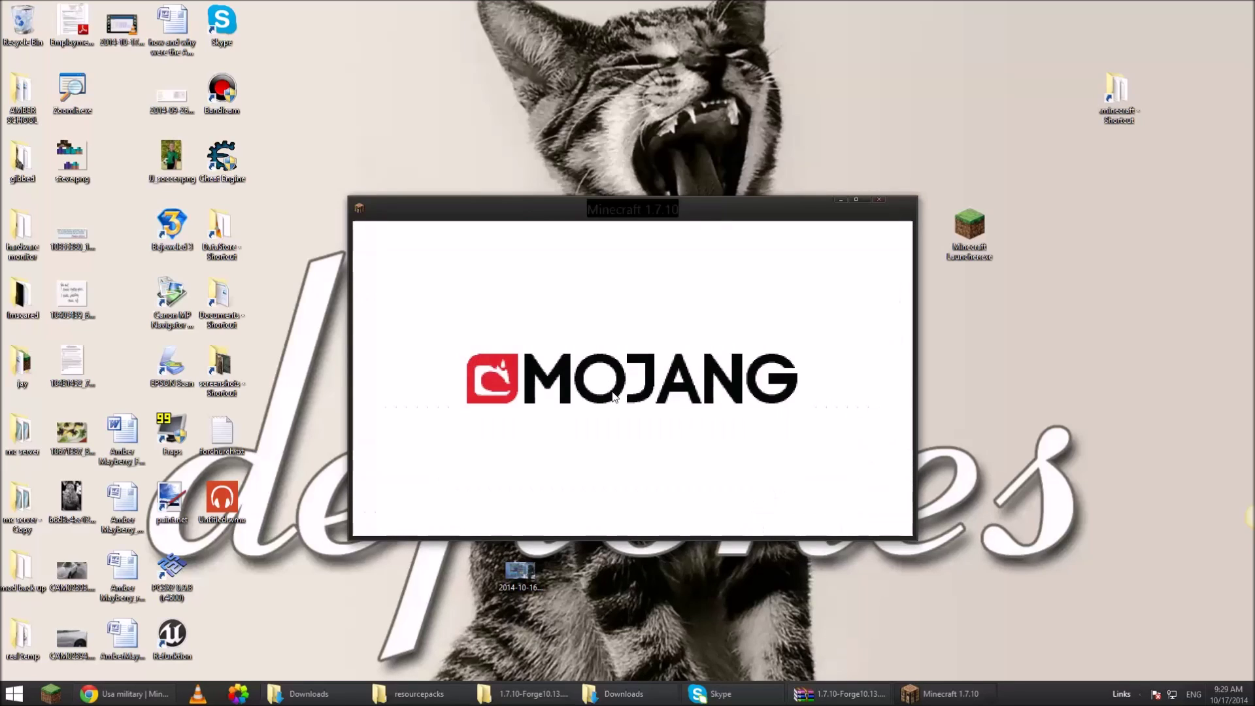
- Load the second New World save in singleplayer and switch to the front-facing third-person view of the character
left_click(612, 376)
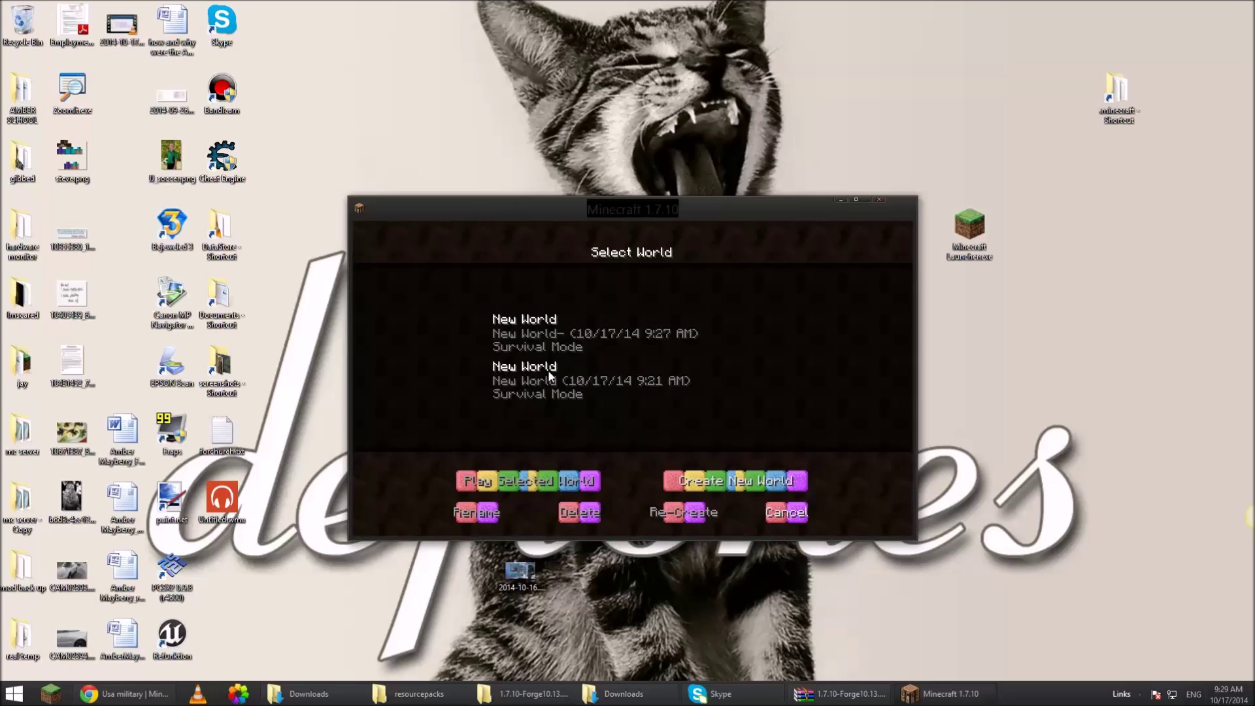
left_click(612, 377)
left_click(588, 482)
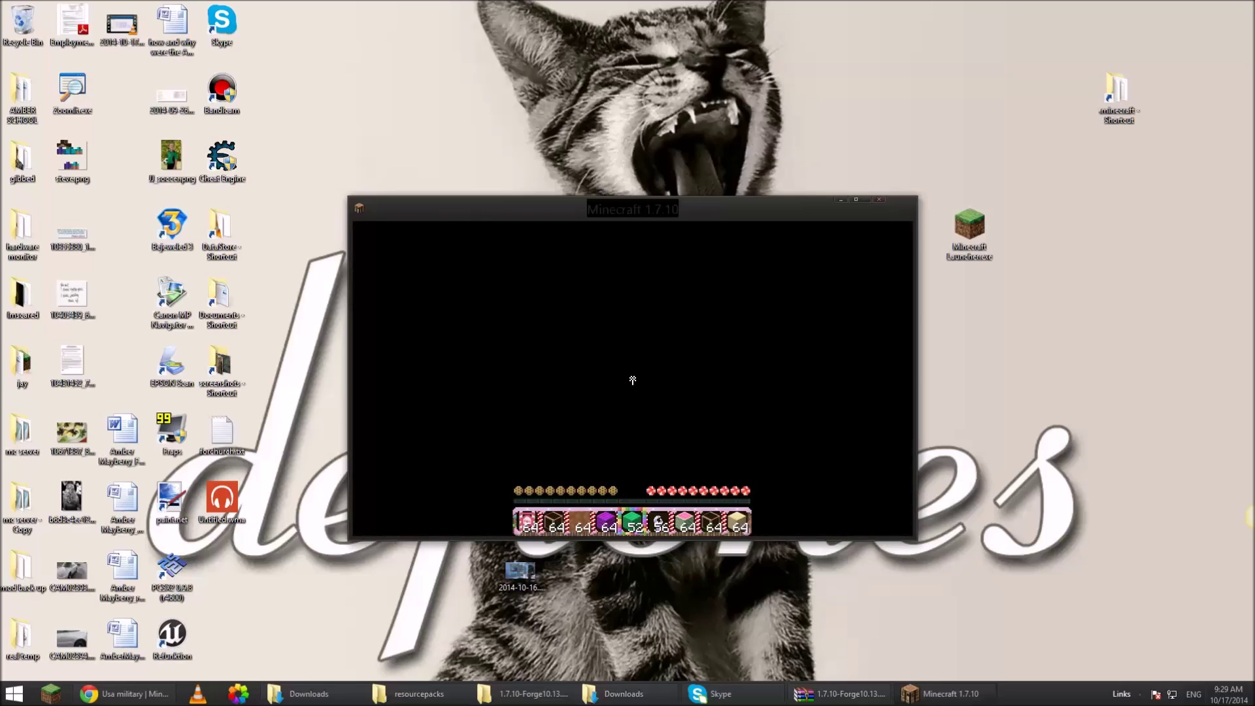
key("F5")
key("F5")
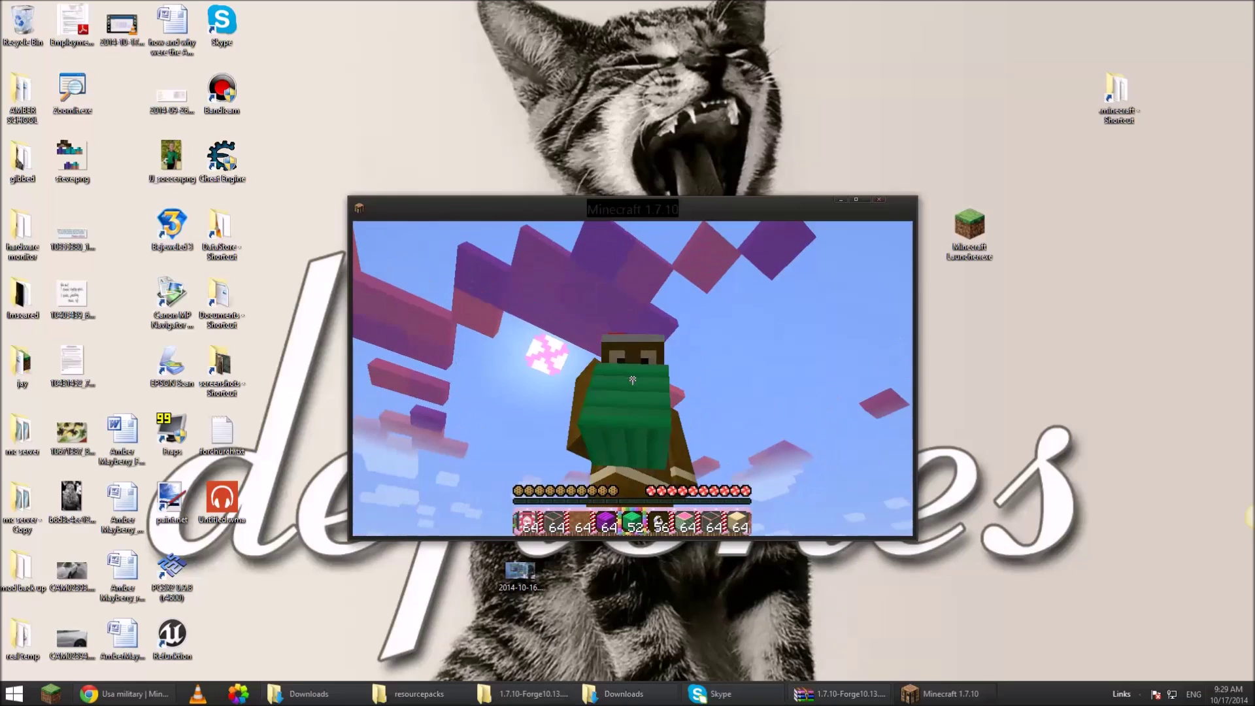
- Remove Sugarpack Resourcepack.zip from the selected resource packs, leaving only Default, and return to the game
key("Escape")
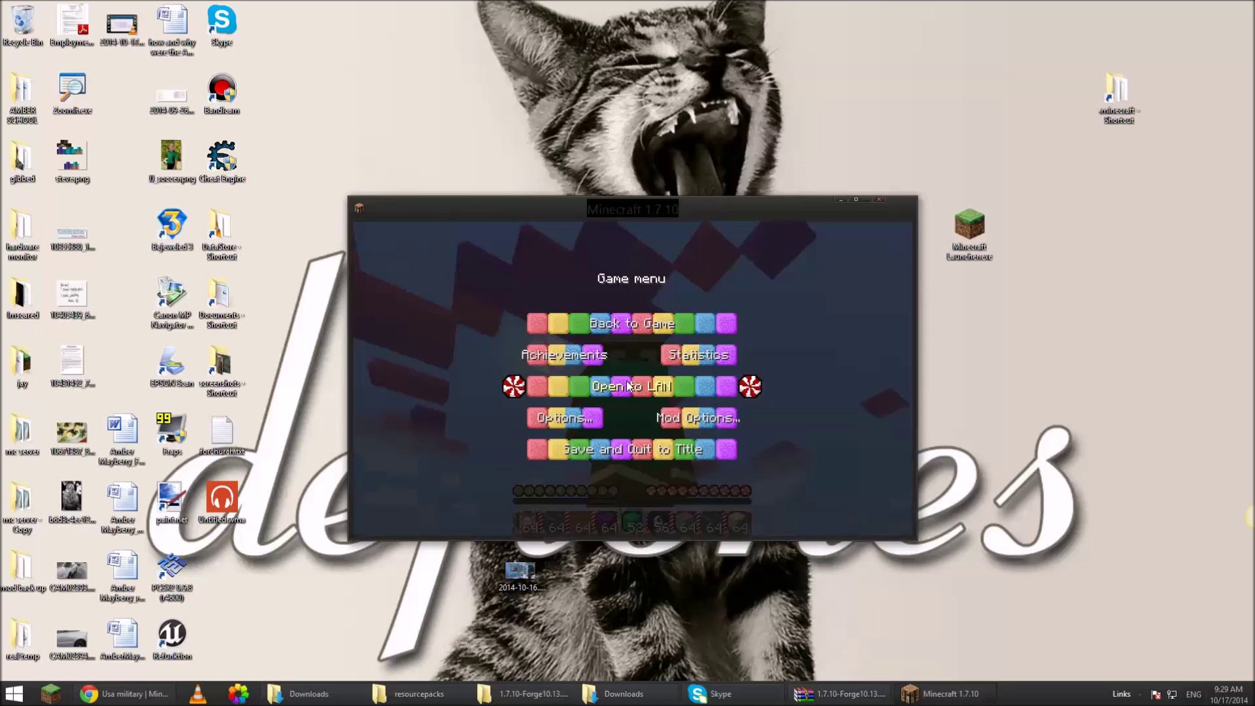
left_click(566, 419)
left_click(570, 463)
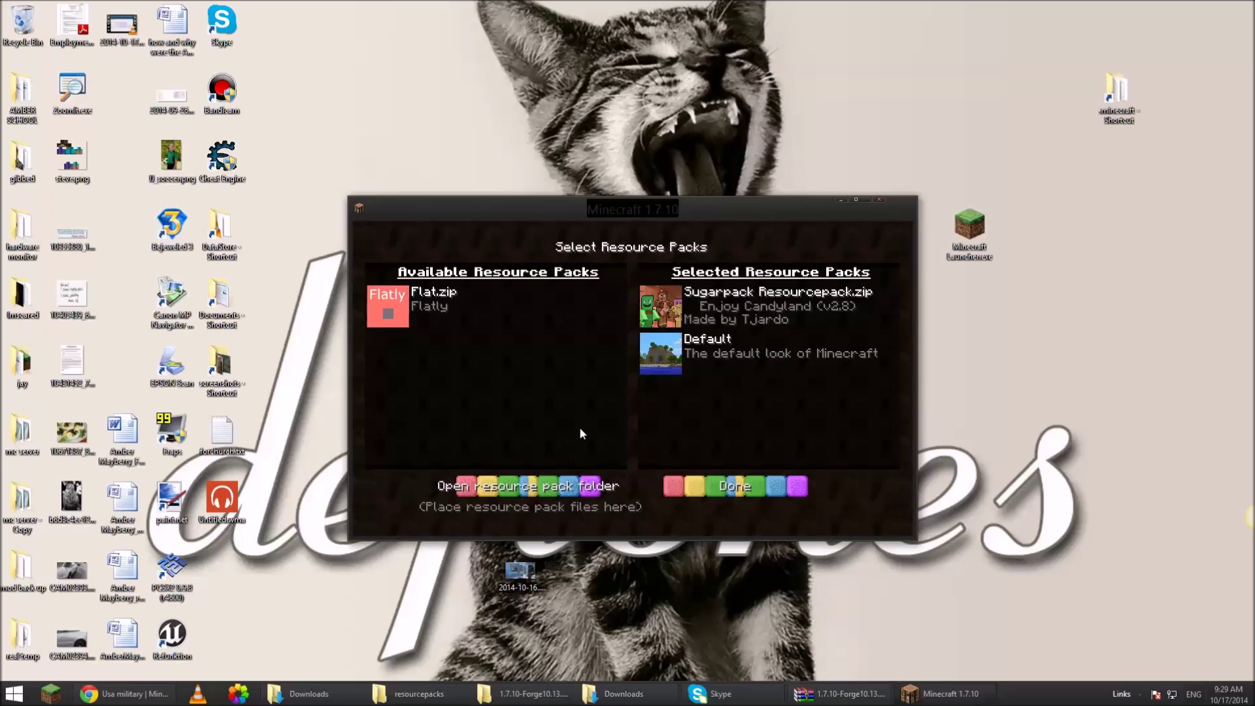
left_click(645, 305)
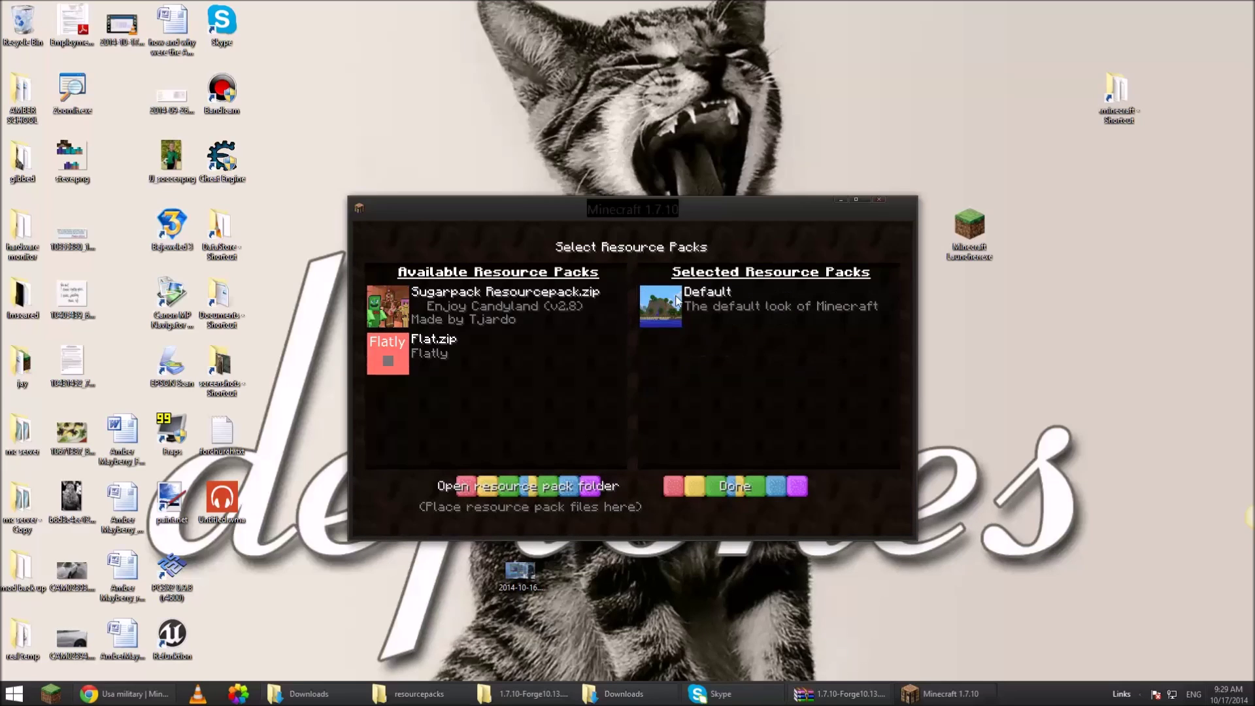
left_click(662, 486)
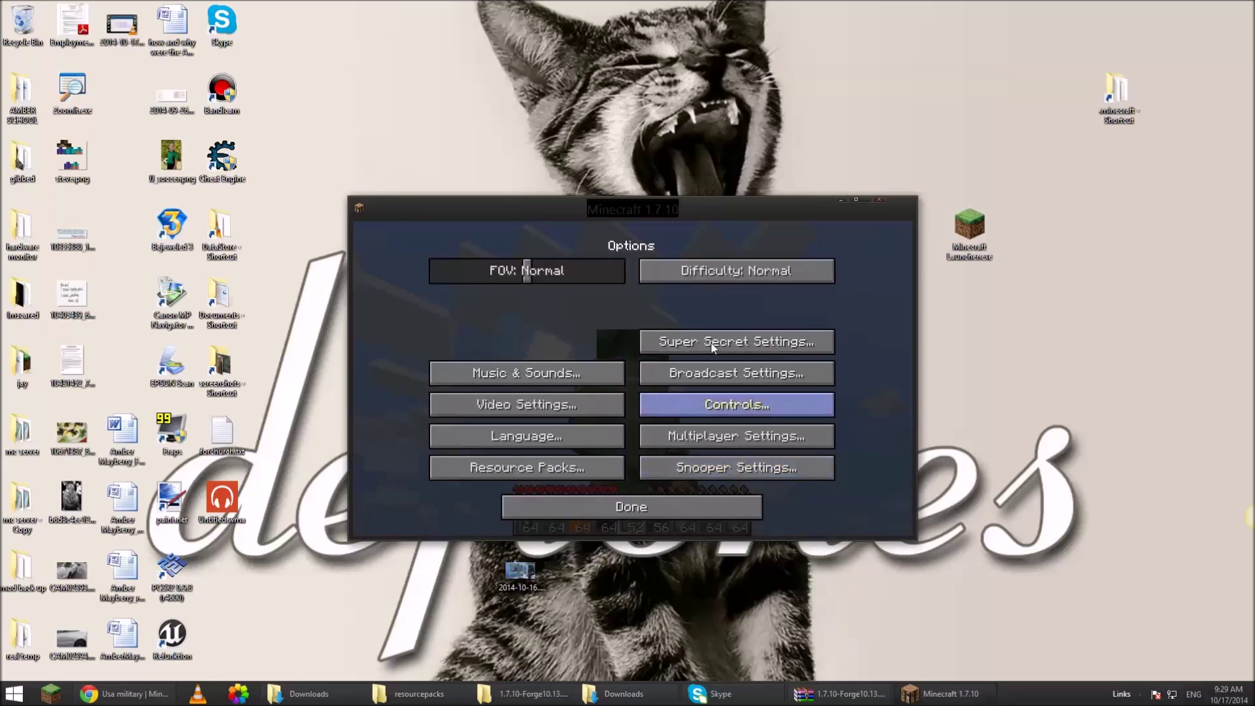
left_click(657, 511)
left_click(657, 327)
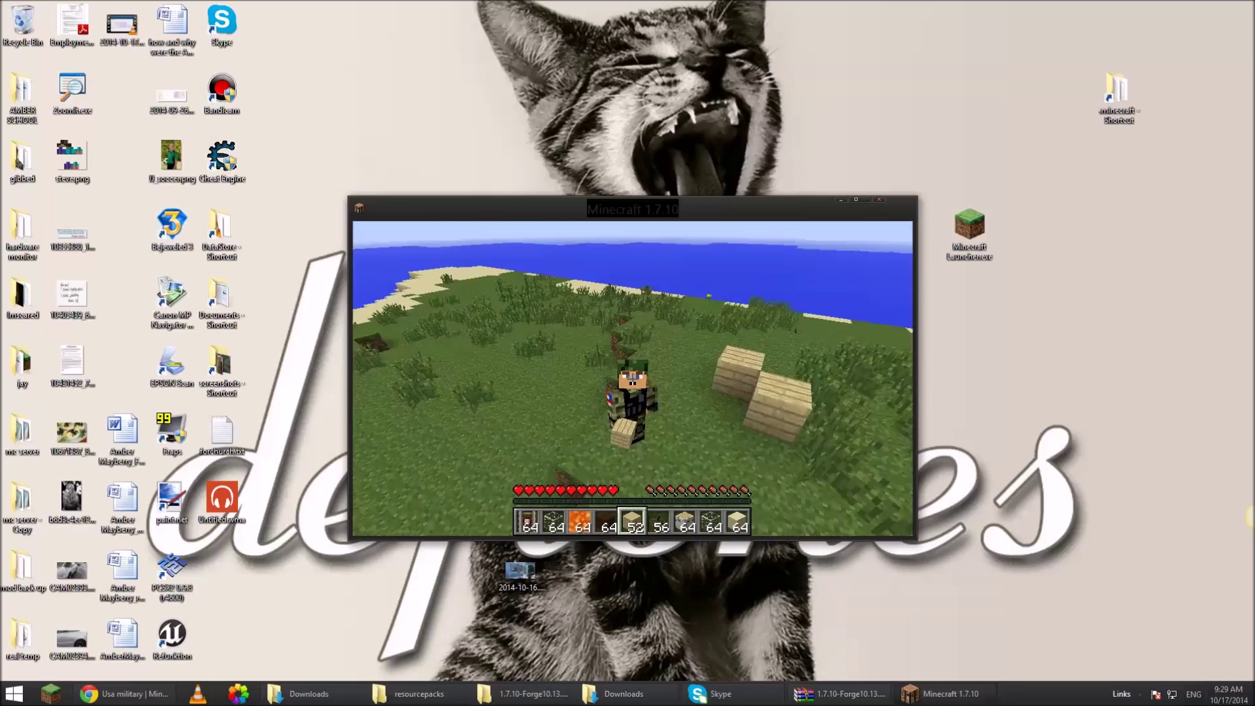
- Save and quit the world, try to join the TeamExtreme multiplayer server, and return to the server list
key("Escape")
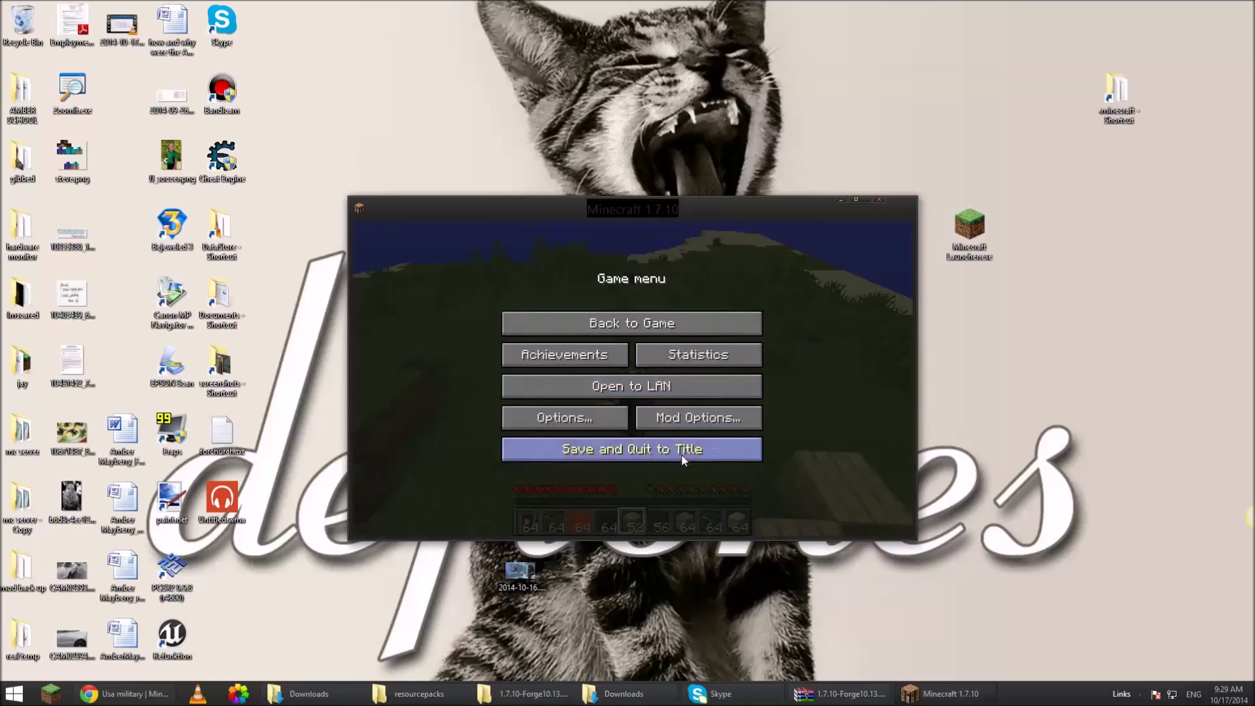
left_click(680, 453)
left_click(650, 408)
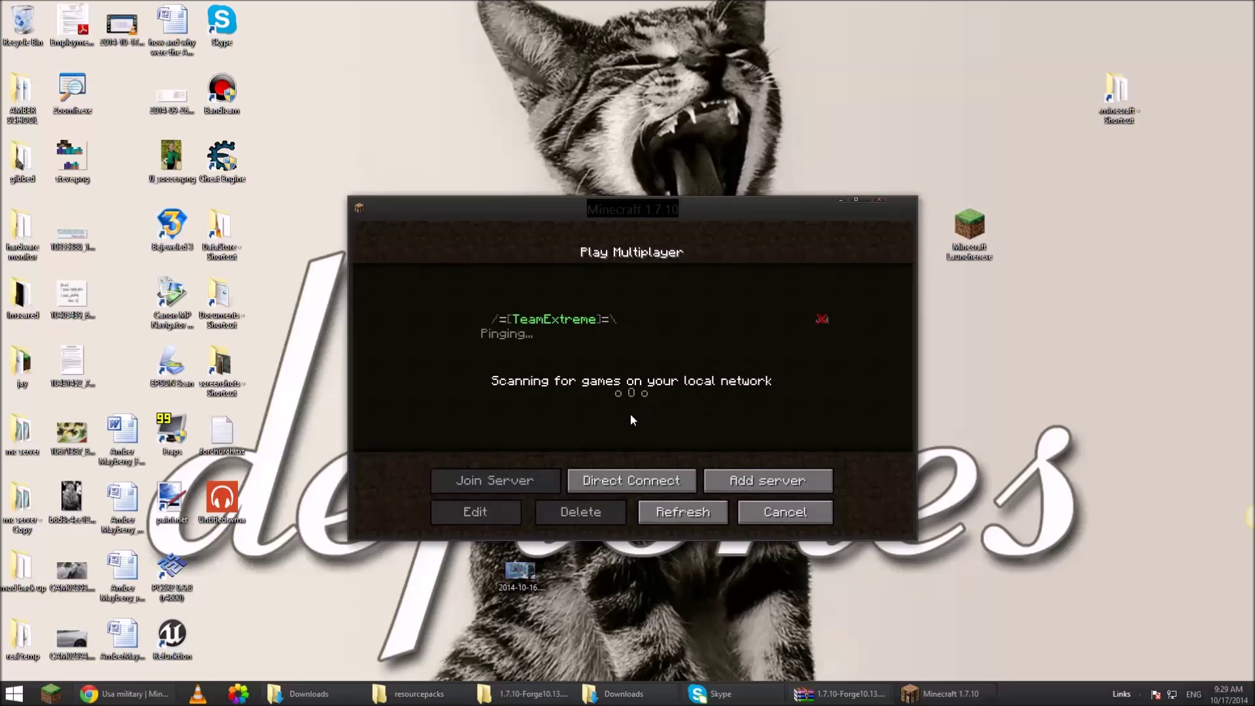
left_click(589, 335)
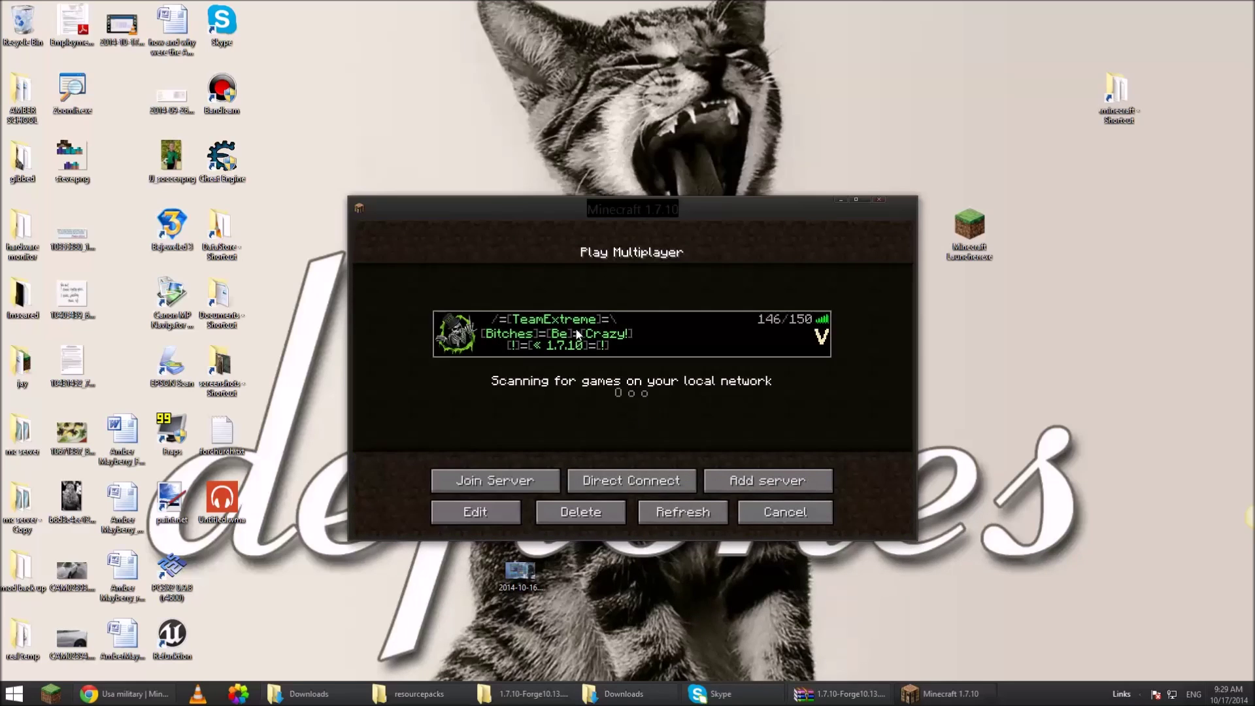
left_click(509, 487)
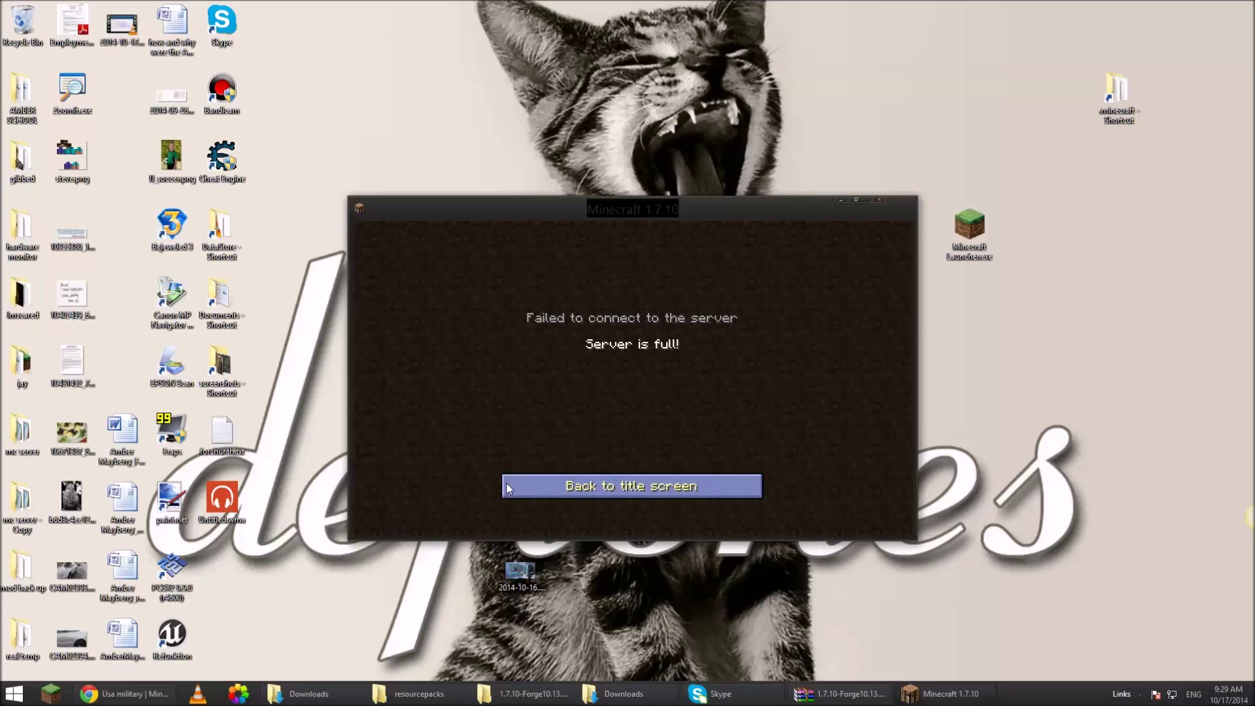
left_click(537, 496)
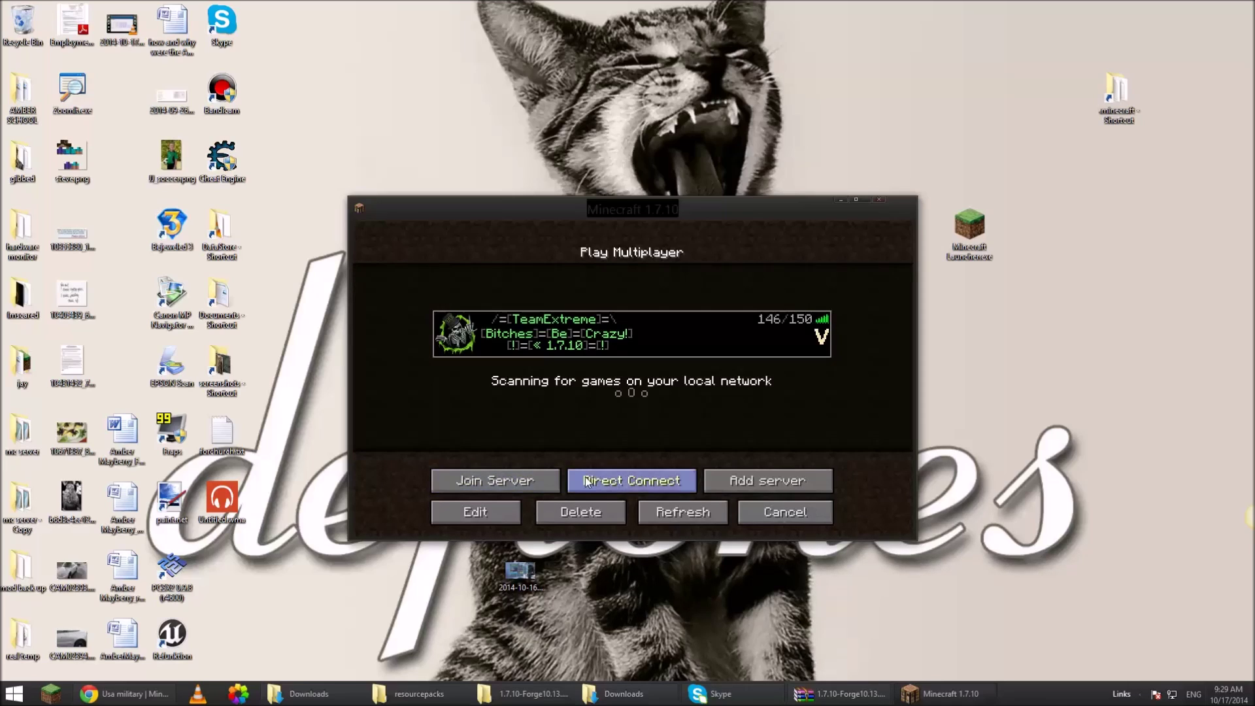